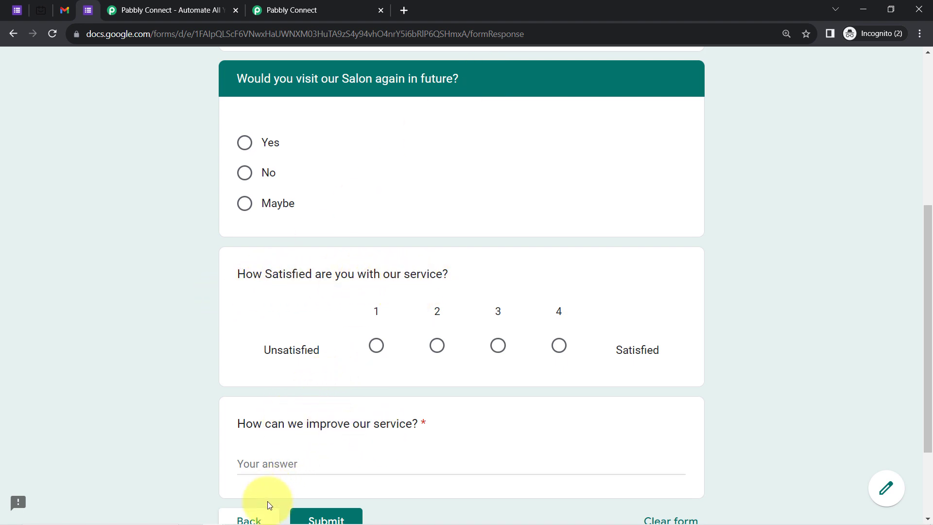
Return to the feedback form's first page, answer No to the appointment attendance question, and continue to the re-schedule section.
click(251, 520)
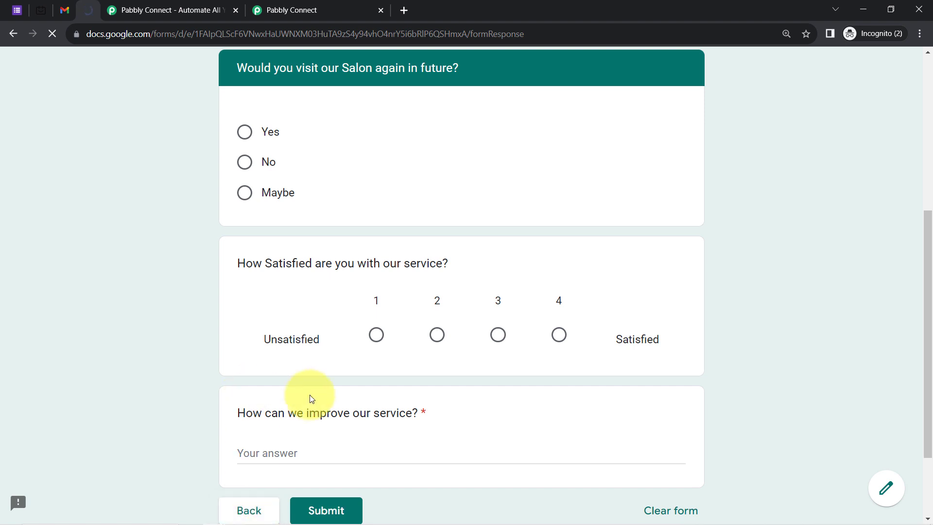
click(275, 418)
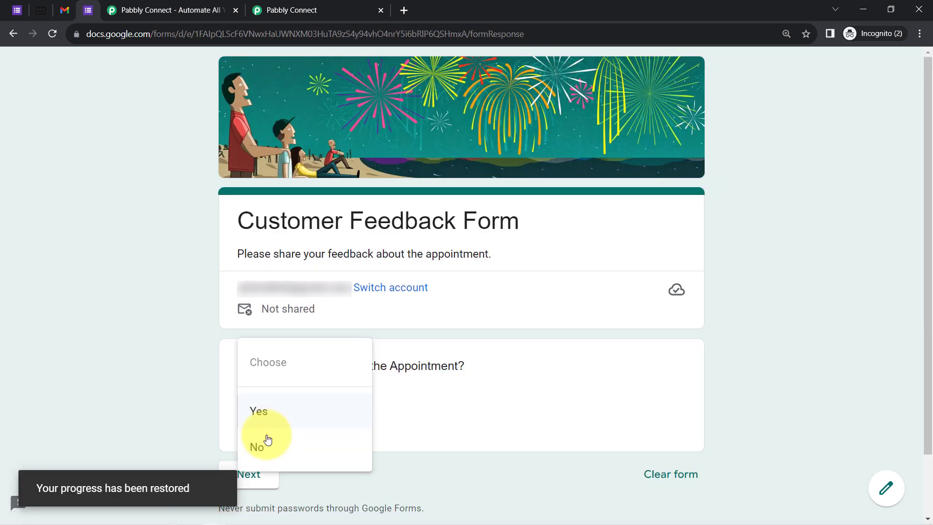
click(259, 446)
click(257, 479)
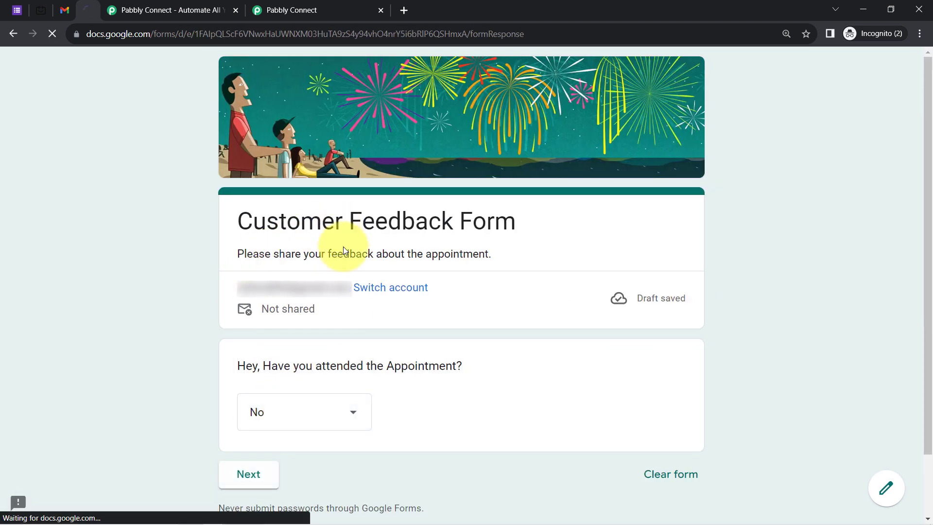
drag(256, 332, 590, 331)
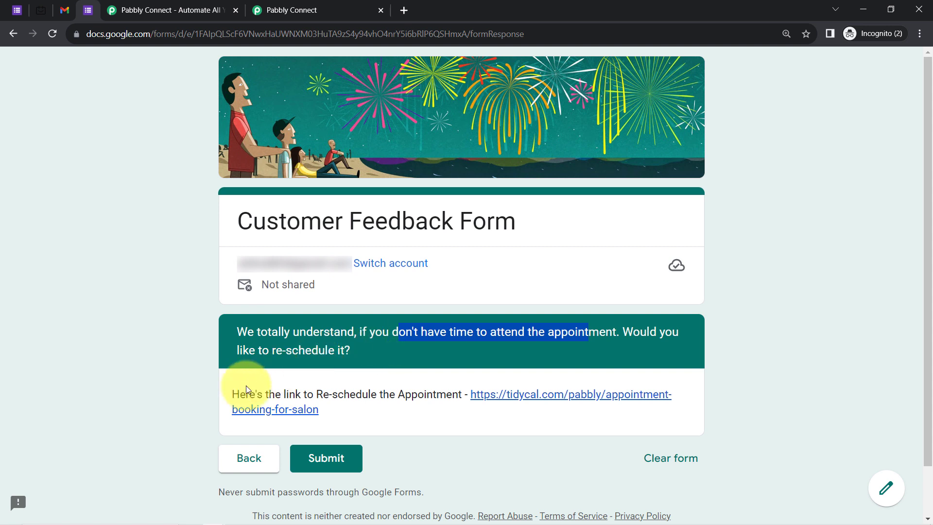
drag(266, 394, 413, 397)
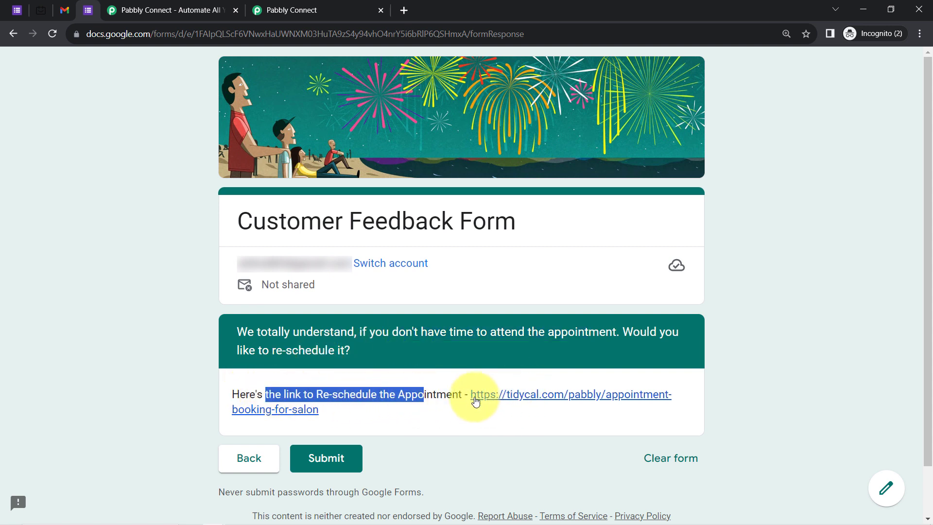
Switch to TidyCal to examine the Appointment Booking for Salon booking type, and look at the Gmail inbox.
click(40, 7)
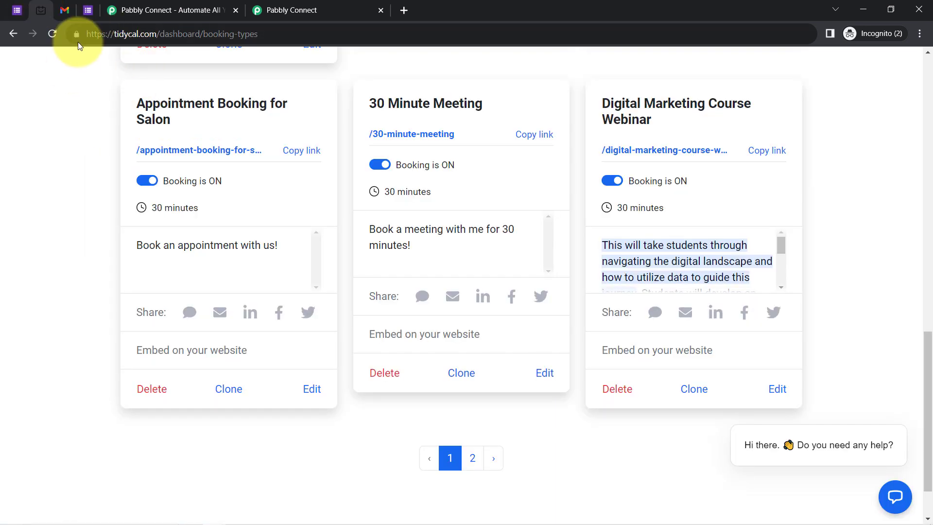
click(130, 32)
double_click(129, 32)
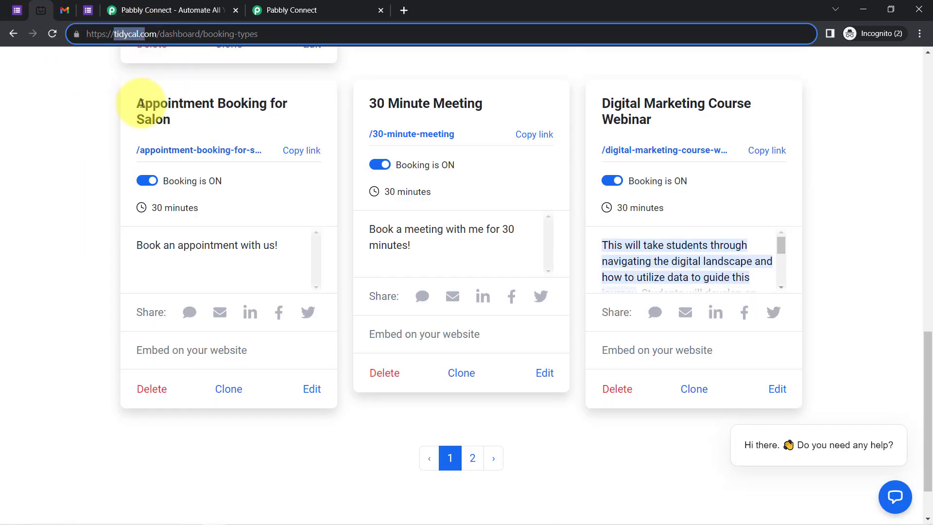
drag(142, 103, 176, 130)
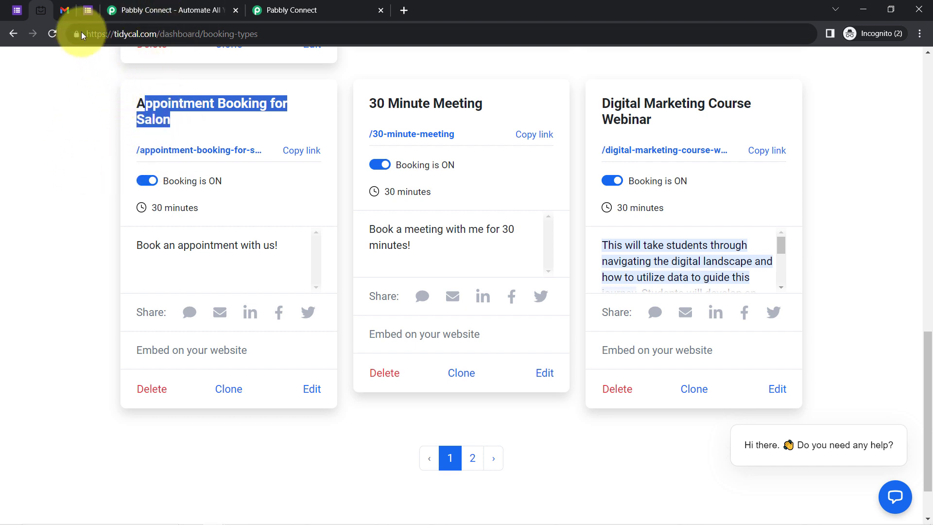
click(66, 11)
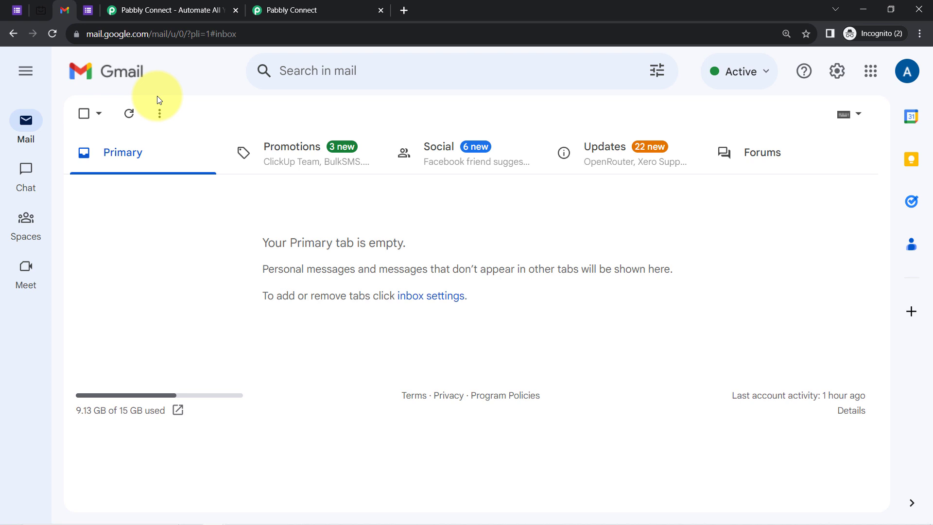
click(41, 9)
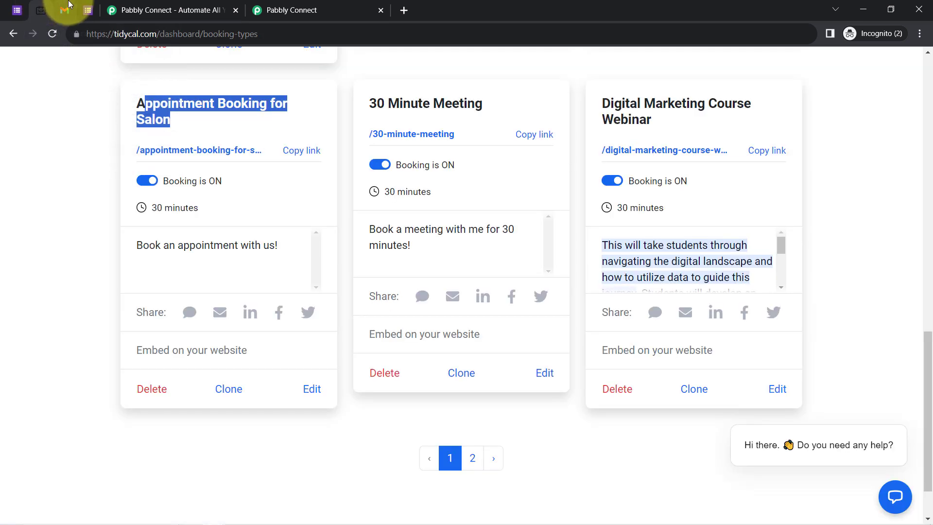
click(64, 9)
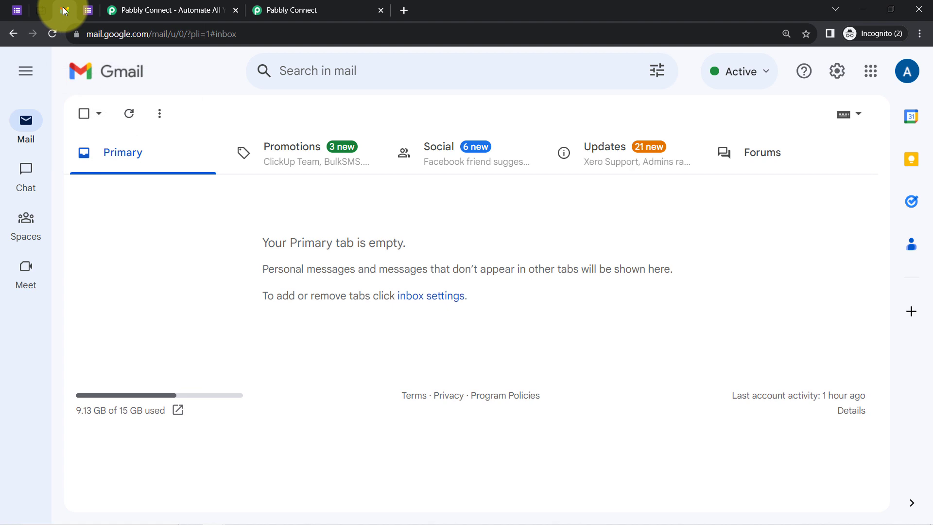
Review the Pabbly Connect home page and its headline, and glance at the account dashboard.
click(128, 10)
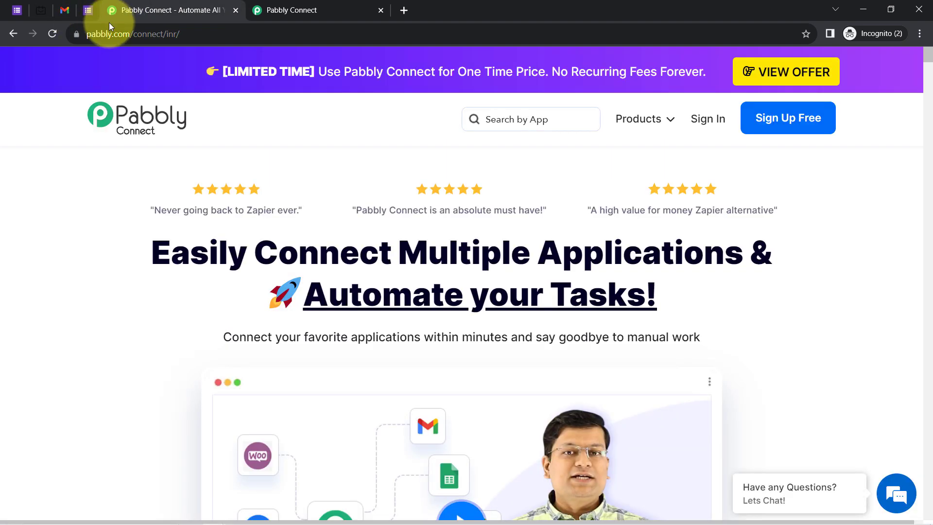
drag(102, 27, 175, 115)
drag(171, 253, 664, 334)
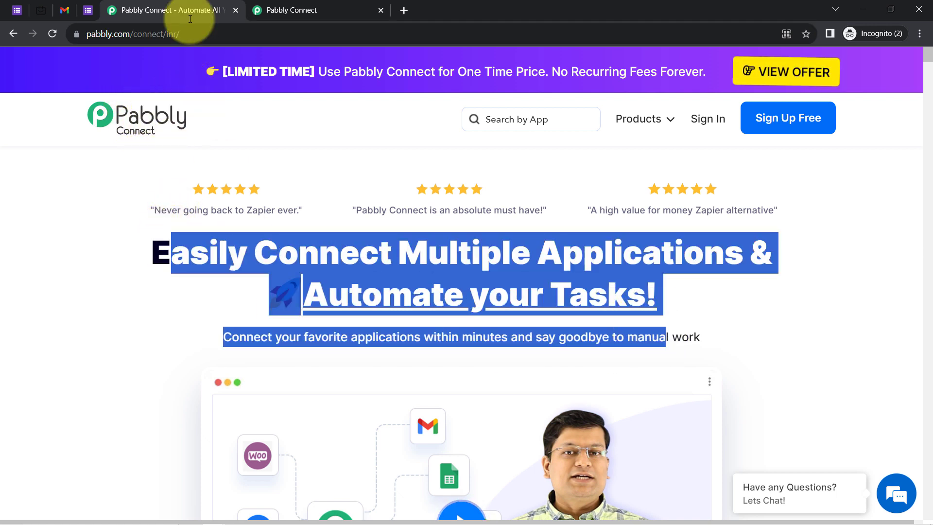
click(288, 10)
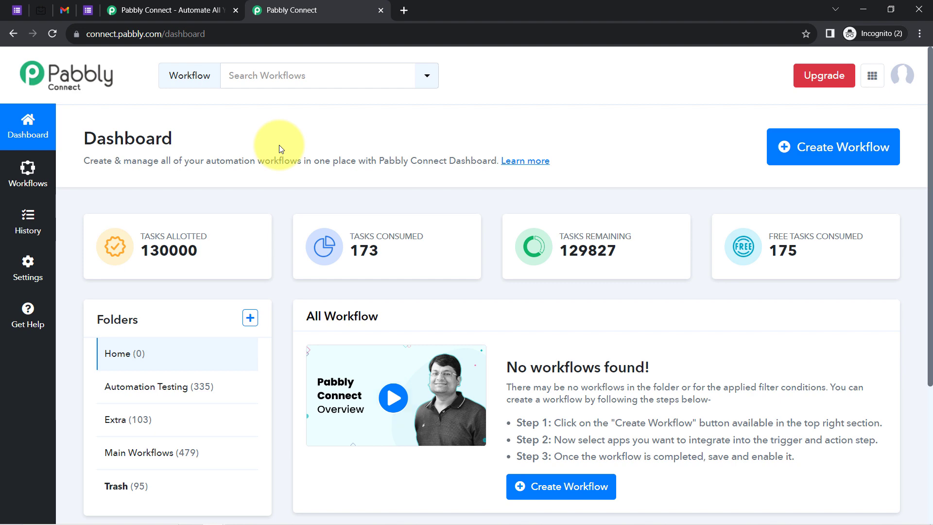
click(219, 9)
click(323, 180)
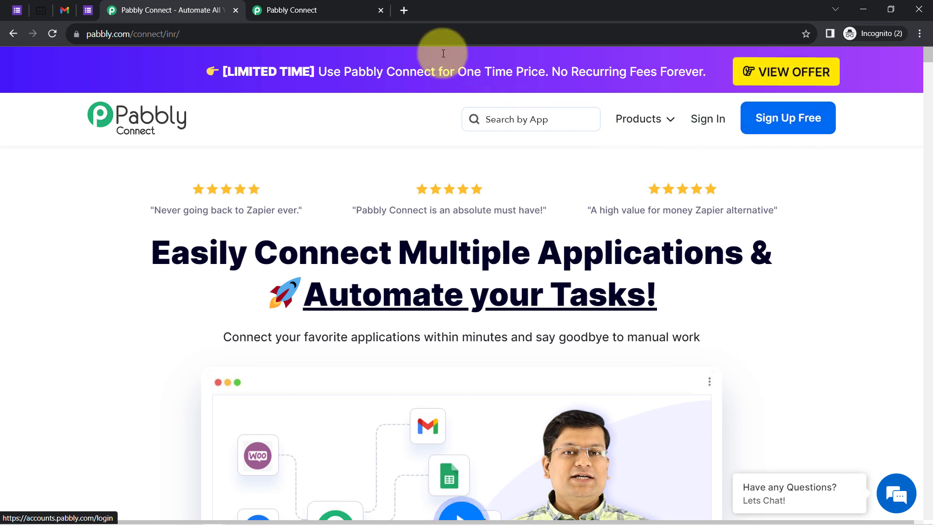
Start a new workflow from the Pabbly Connect dashboard, named "Auto-send Feedback Form to Customer after 2-3 Hours of Appointment".
click(316, 10)
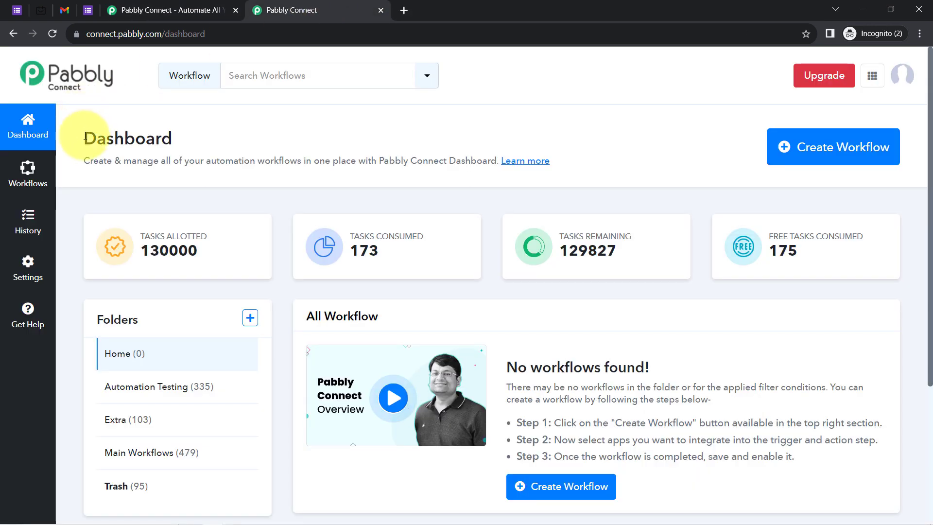
drag(86, 137, 153, 129)
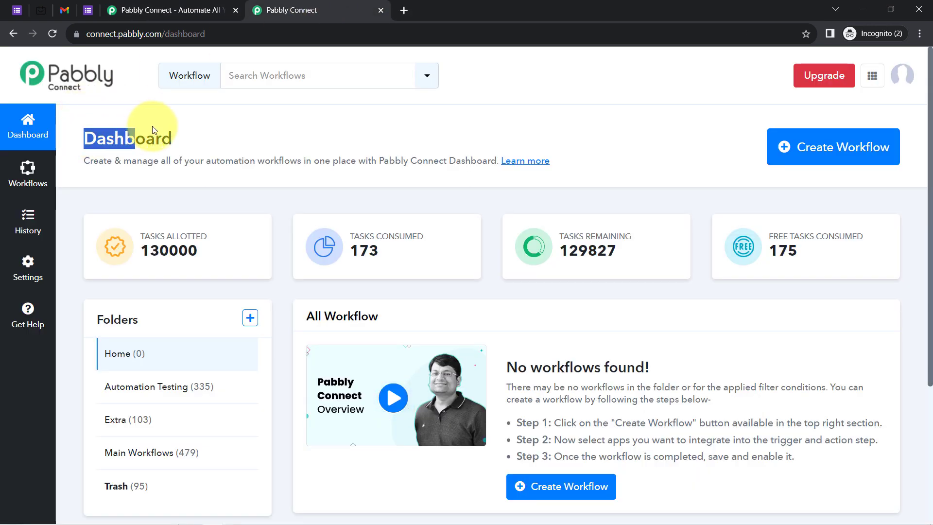
click(815, 148)
click(313, 260)
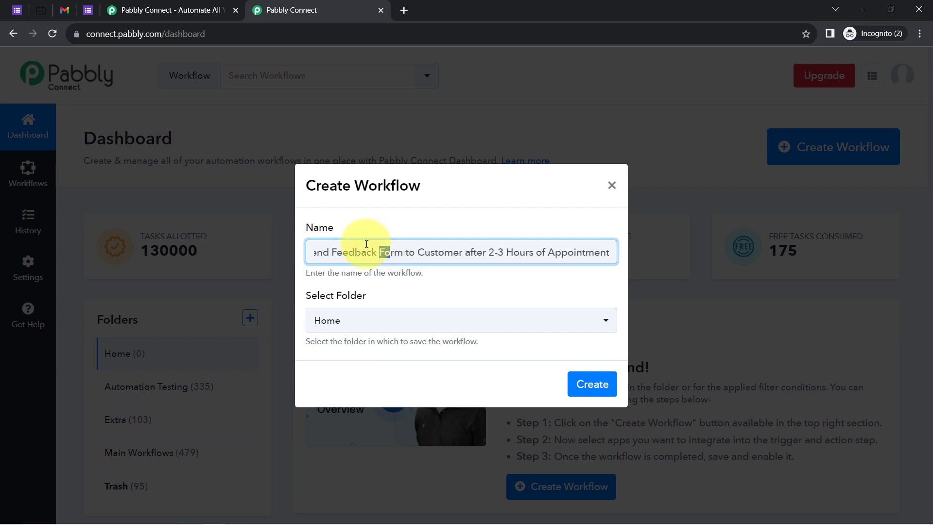
drag(367, 244, 272, 258)
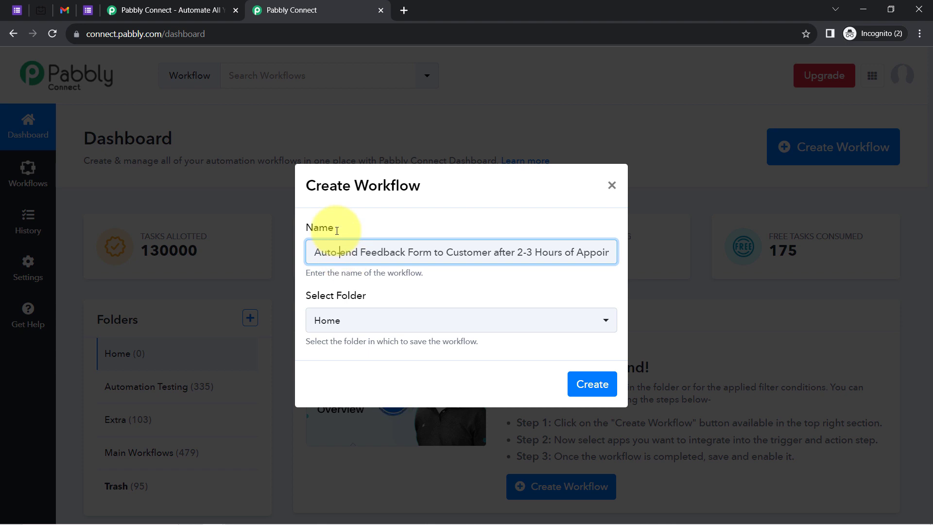
text(s)
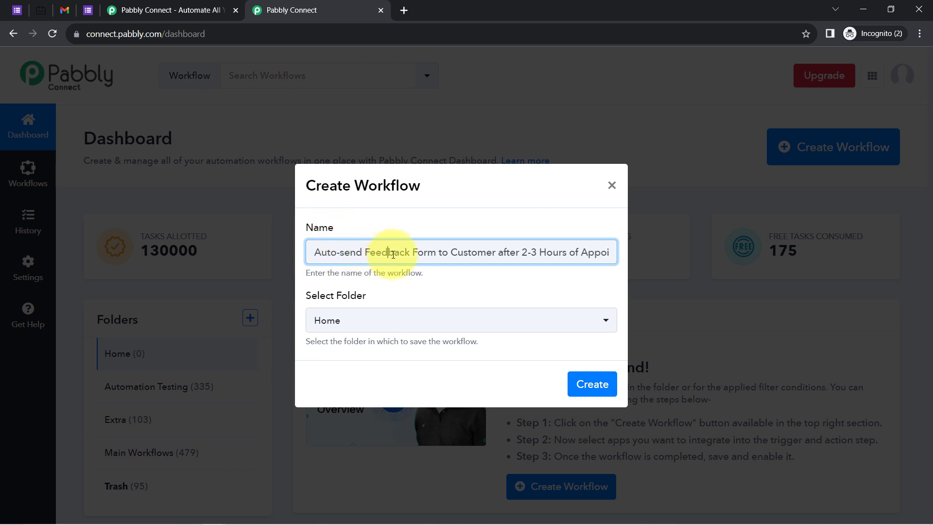
drag(392, 254, 631, 254)
click(576, 251)
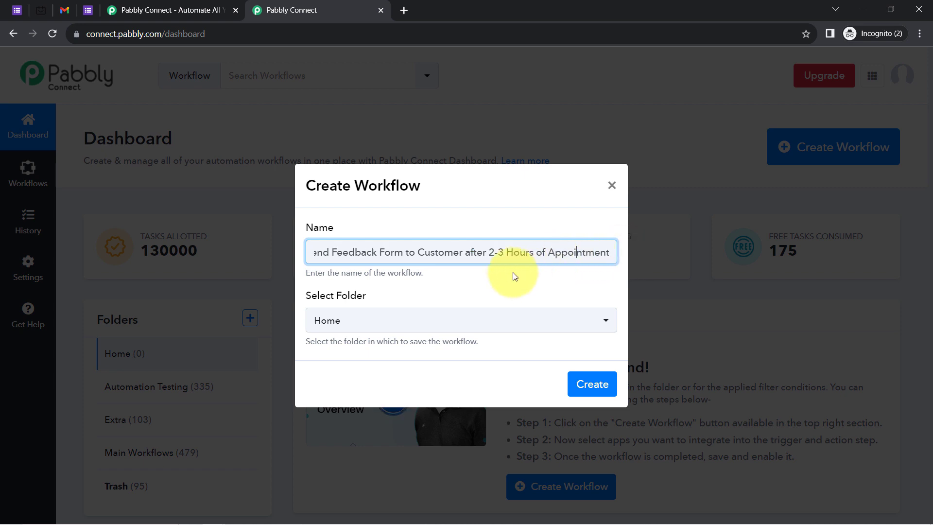
Assign the new workflow to the Main Workflows folder and create it.
click(338, 324)
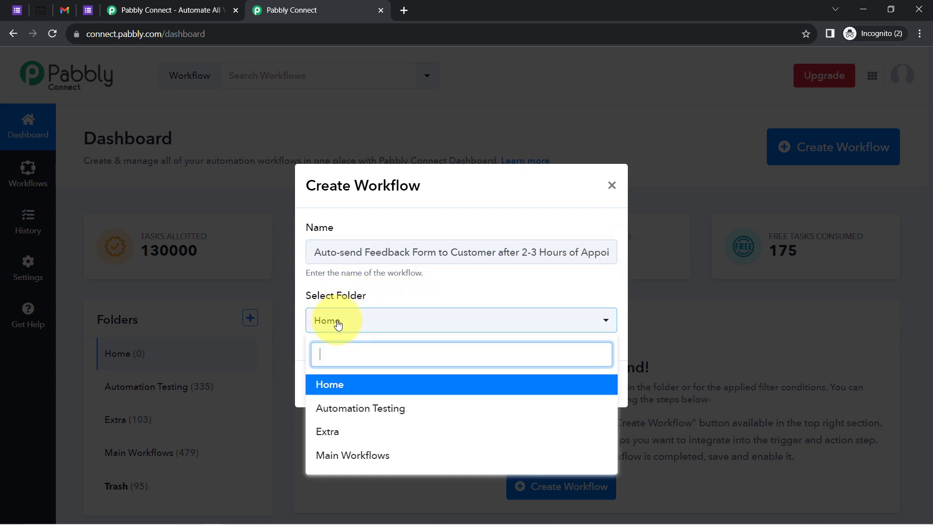
click(324, 454)
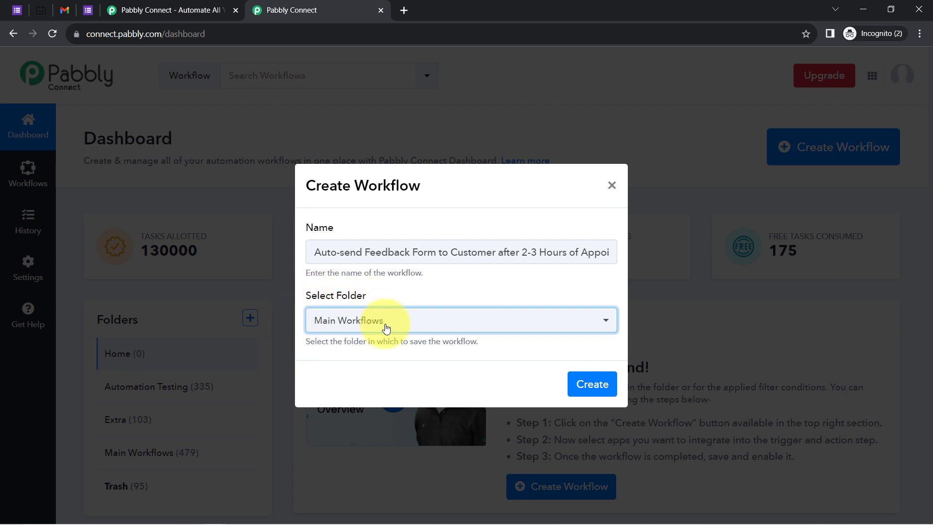
click(607, 392)
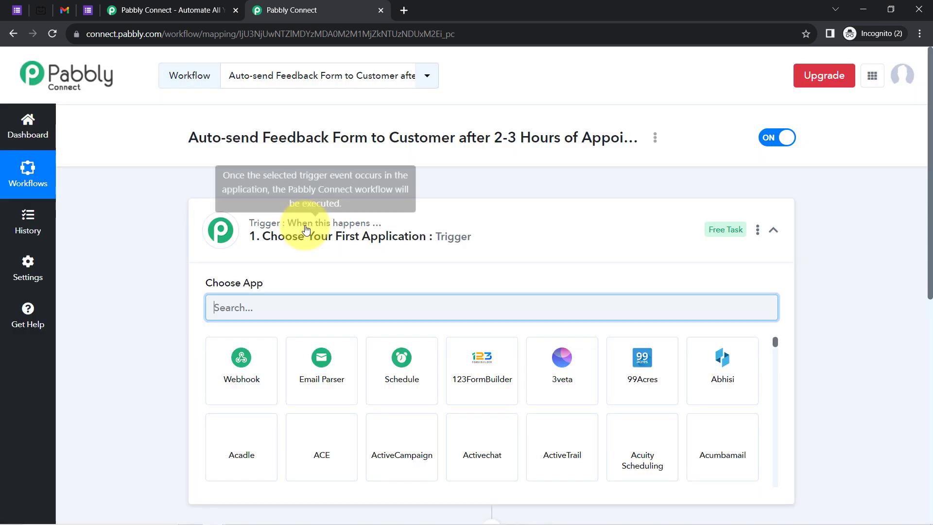
Find Tidycal in the app list and choose it as the workflow's trigger application.
click(307, 230)
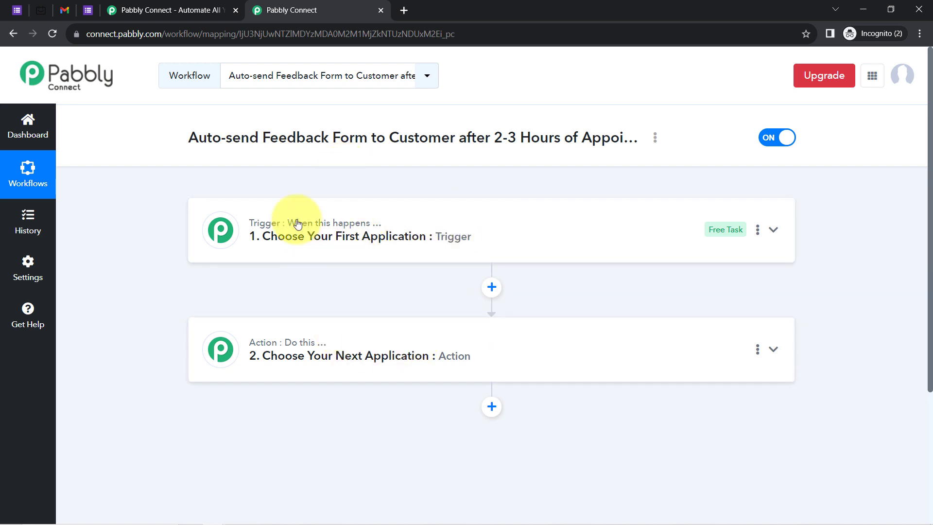
drag(187, 138, 574, 139)
click(254, 234)
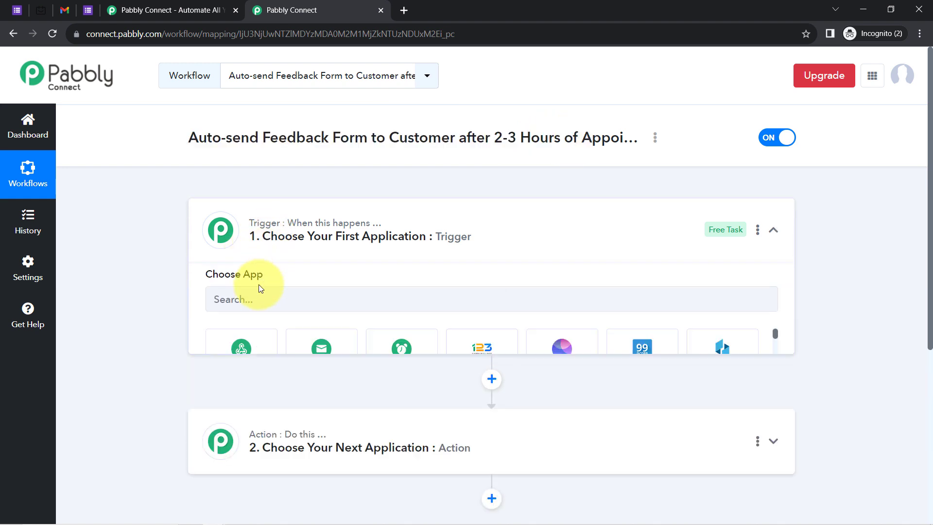
click(240, 301)
text(tid)
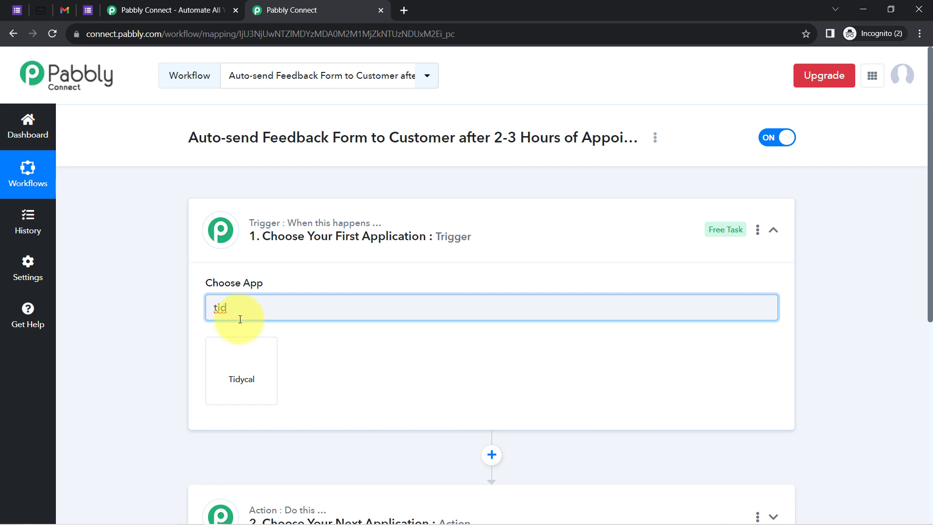
click(235, 366)
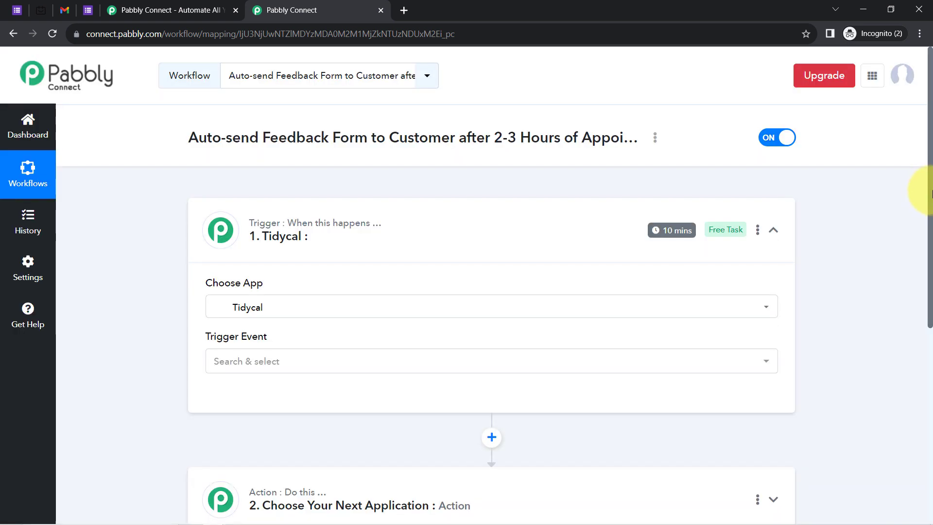
Find Gmail in the app list and choose it as the application for the action step.
scroll(931, 193, down, 6)
click(287, 225)
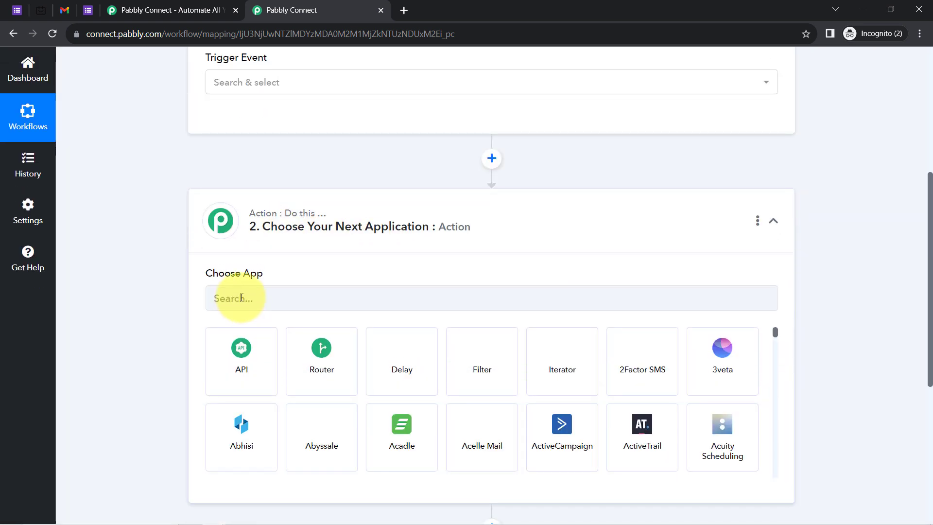
click(242, 298)
text(gmai)
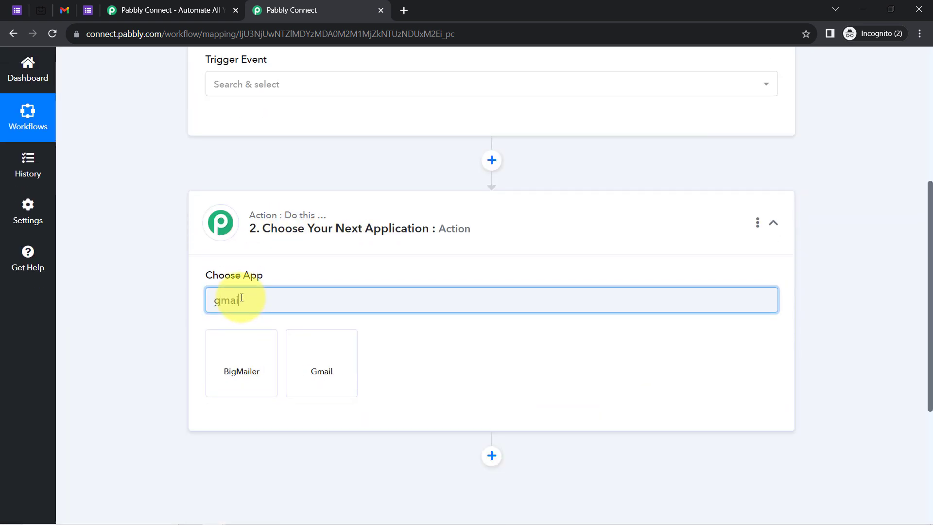
click(312, 371)
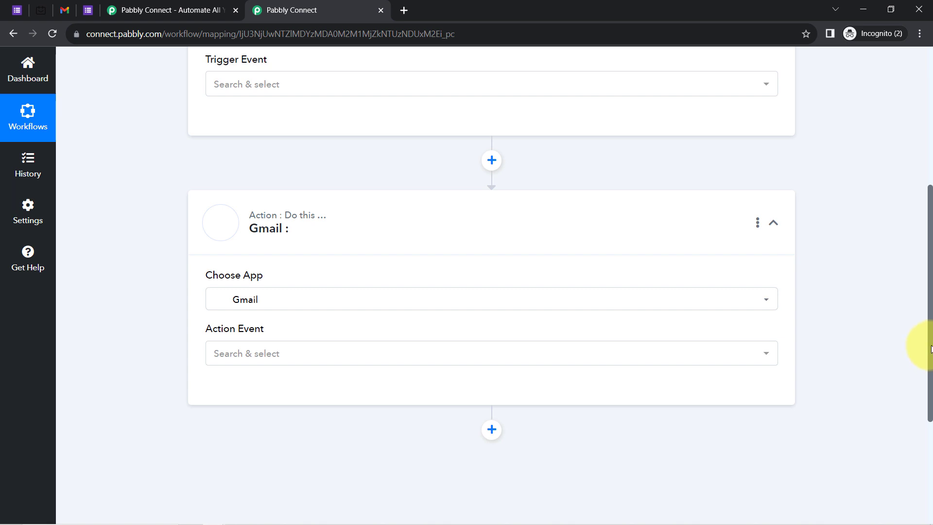
Set the Tidycal trigger event to New Booking and open its account connection settings.
drag(930, 349, 917, 187)
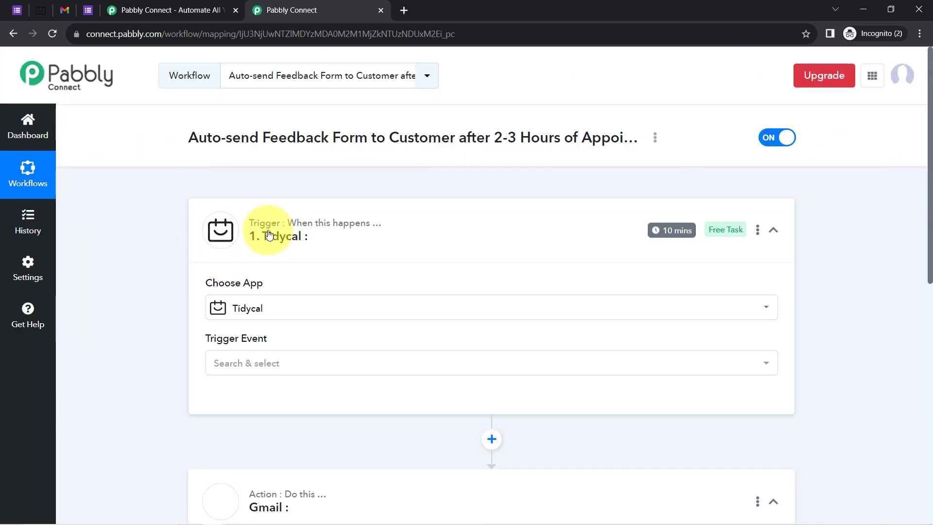
click(230, 368)
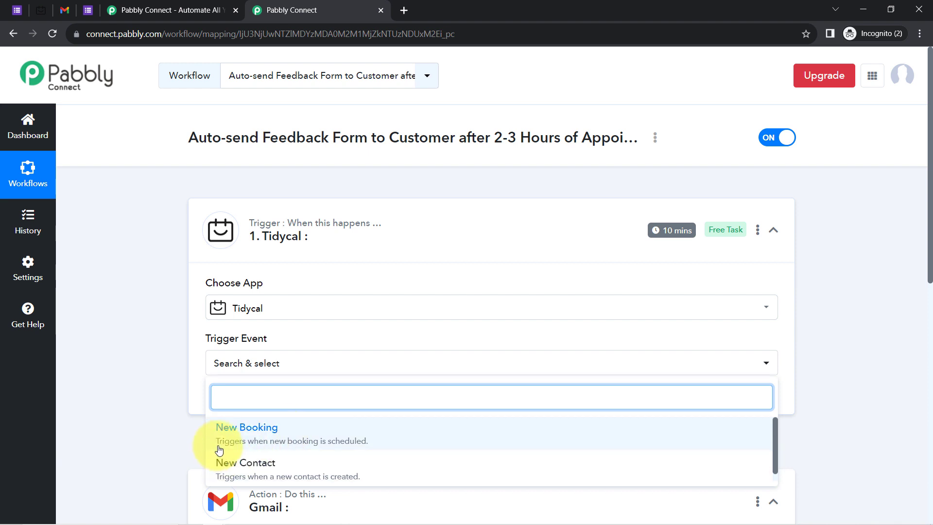
click(280, 431)
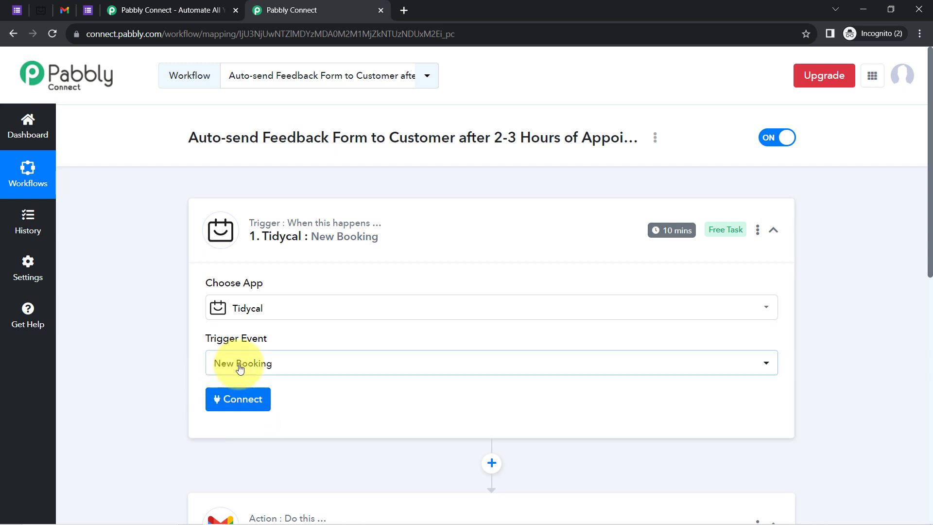
click(234, 403)
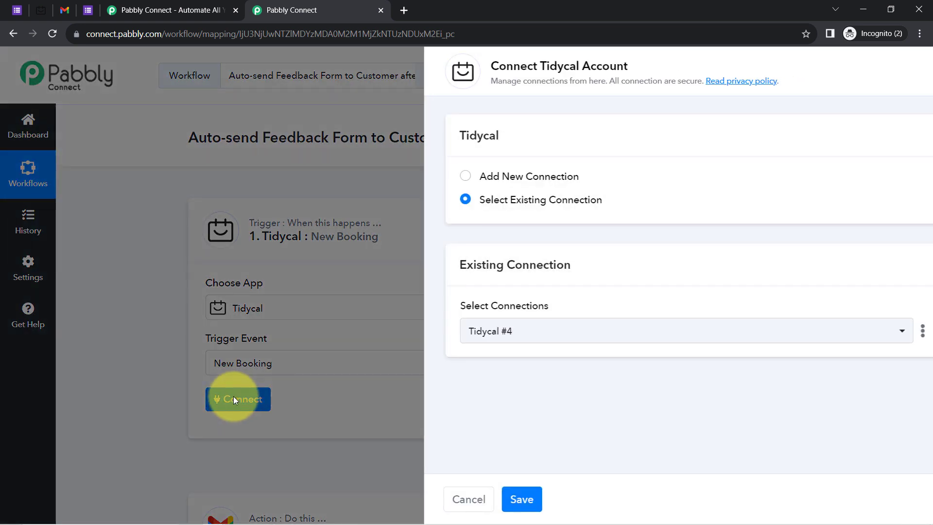
Add a new Tidycal connection for the trigger and authorize it with the Tidycal account.
click(509, 174)
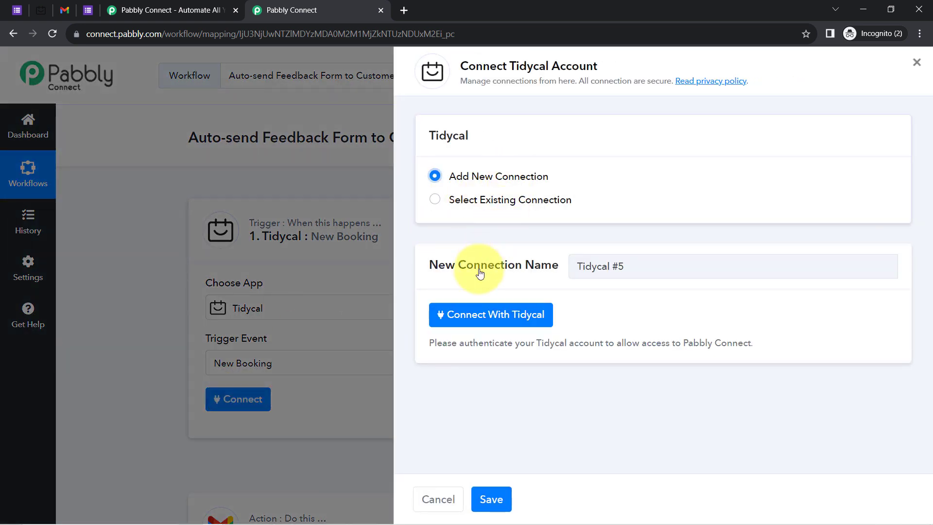
click(448, 317)
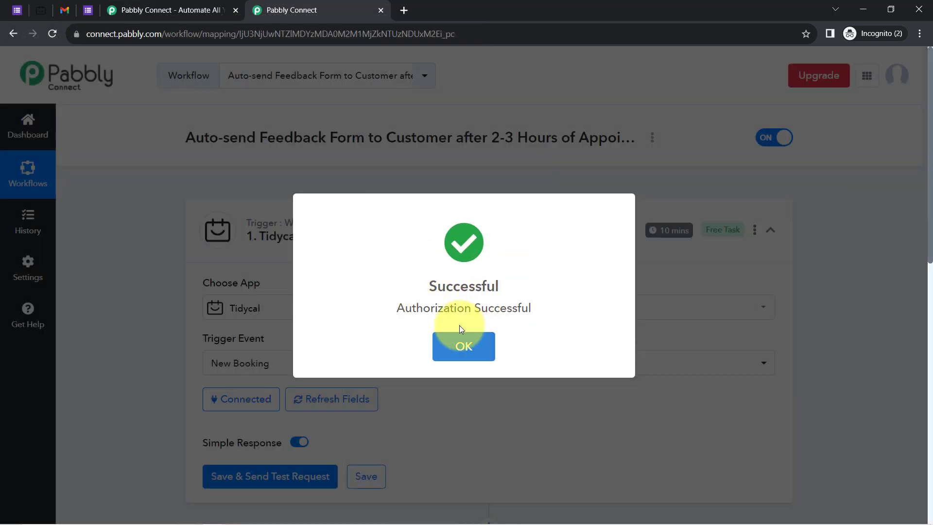
click(456, 341)
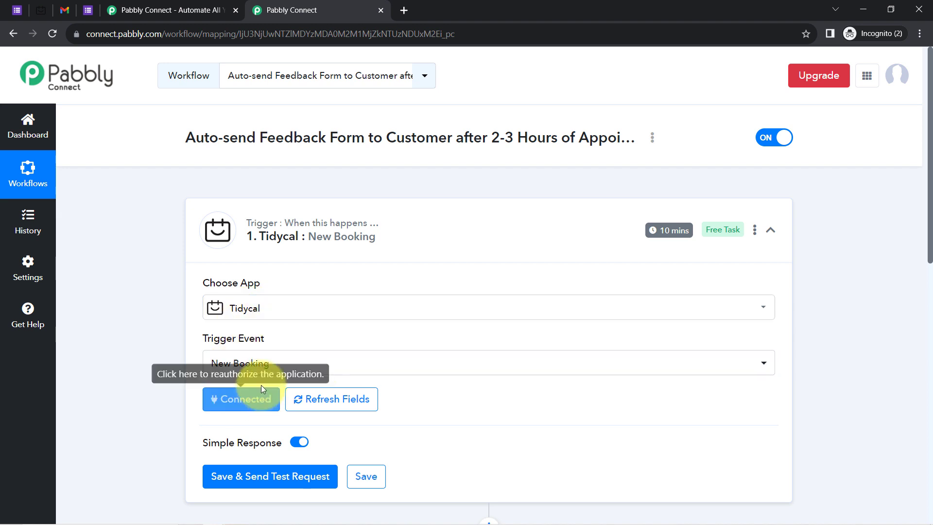
scroll(923, 233, down, 3)
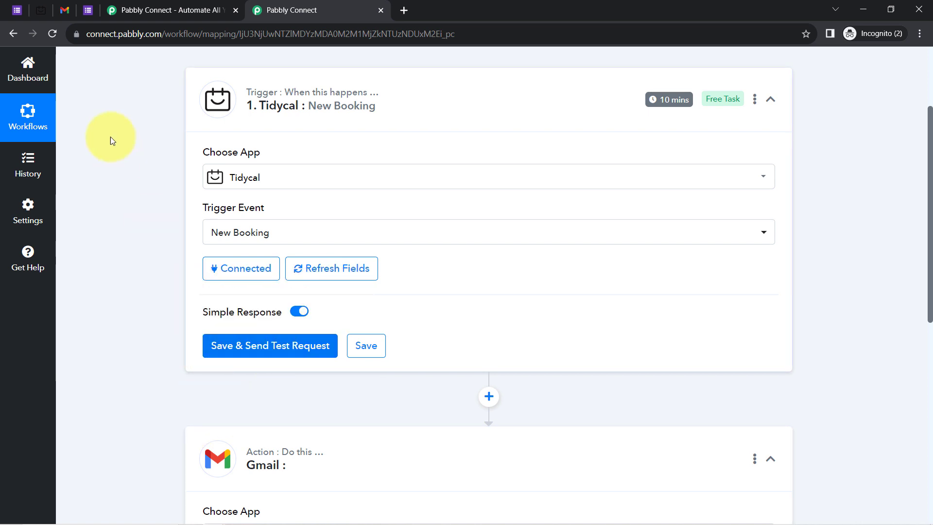
Open the TidyCal public page for Appointment Booking for Salon at tidycal.com/pabbly/appointment-booking-for-salon in a new browser tab.
click(43, 5)
click(79, 216)
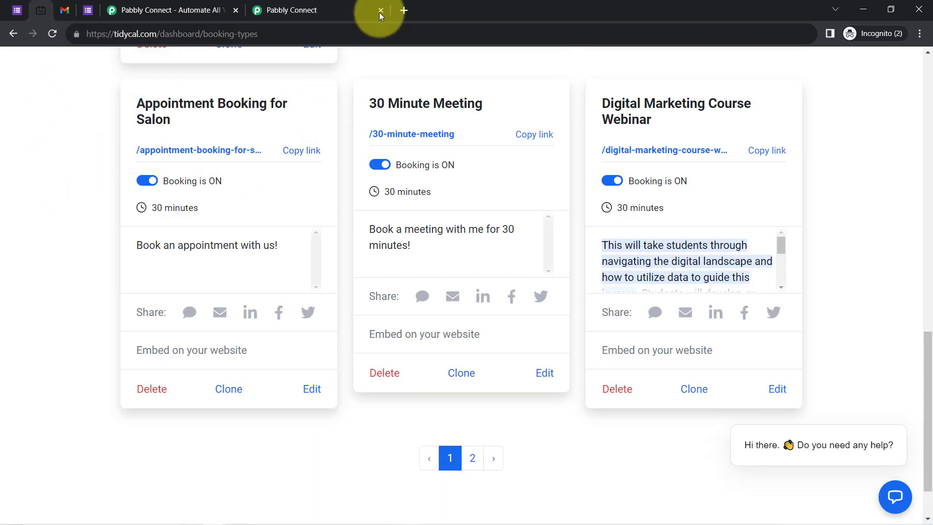
click(402, 6)
text(https://tidycal.com/pabbly/appointment-booking-for-salon)
key(Return)
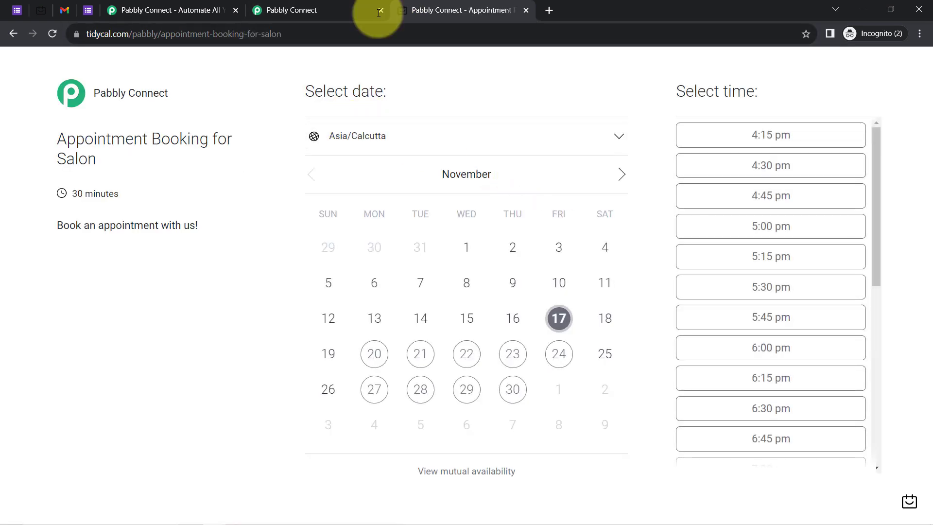
click(265, 8)
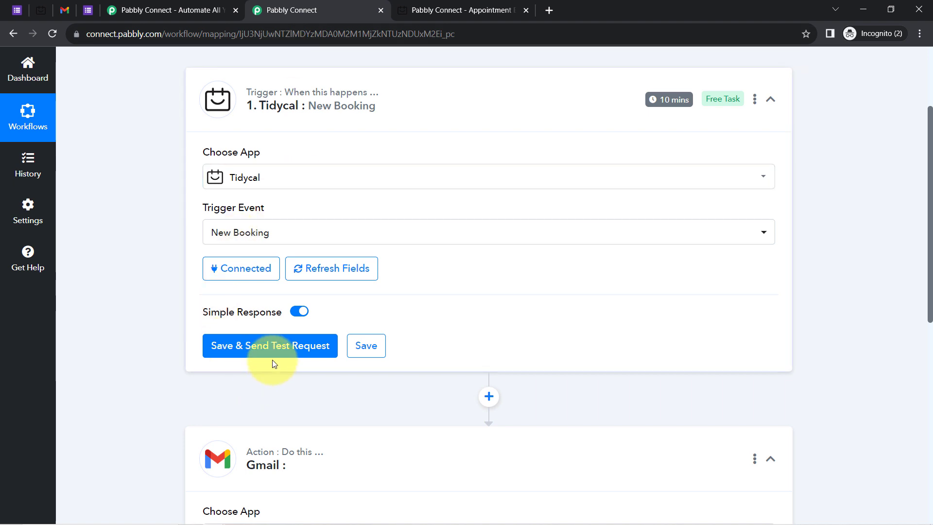
click(442, 6)
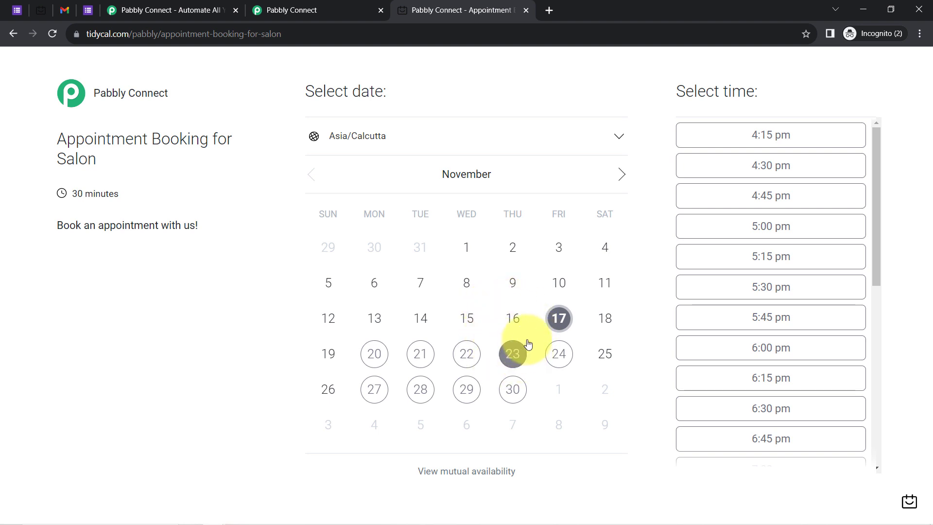
Choose Tuesday, November 21st at 1:30 pm as the salon appointment slot.
click(417, 357)
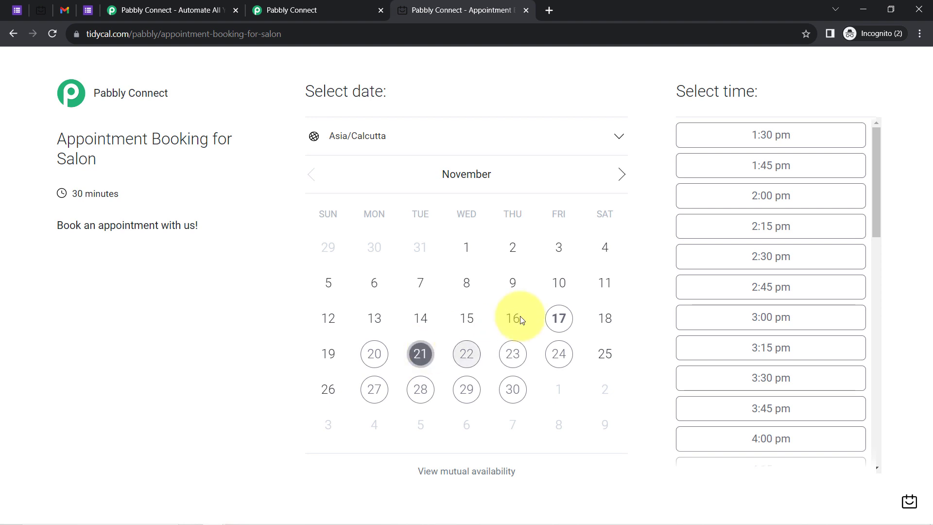
click(789, 145)
click(789, 145)
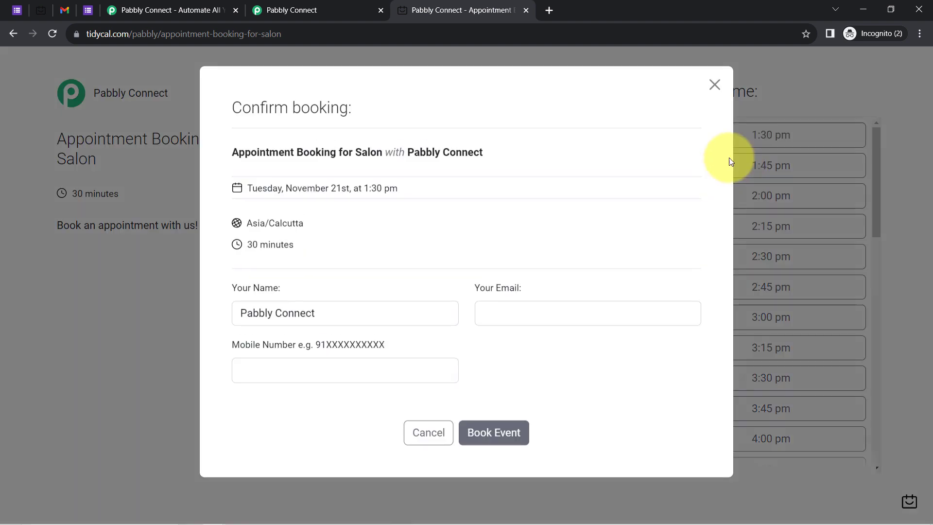
Fill in the demo customer's name, email and mobile number in the booking form and book the event.
double_click(247, 313)
key(ctrl+a)
key(BackSpace)
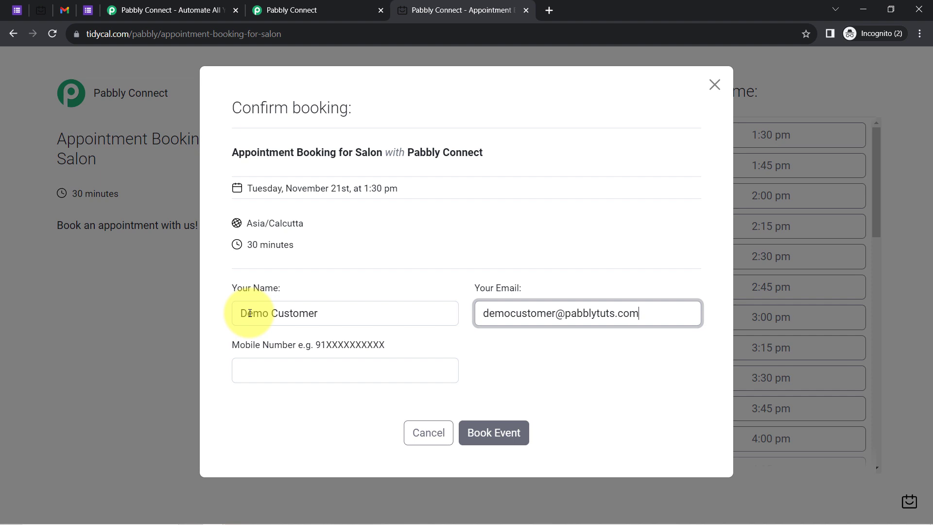
key(Tab)
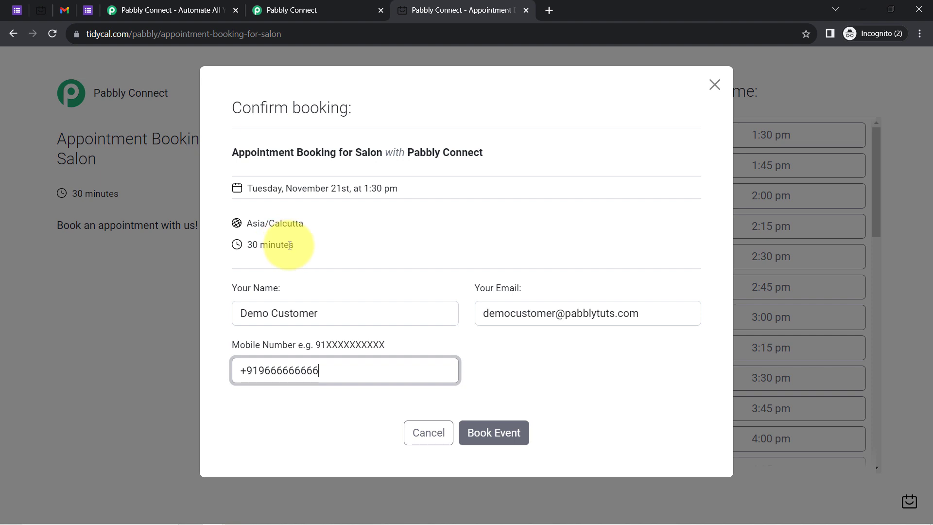
click(492, 433)
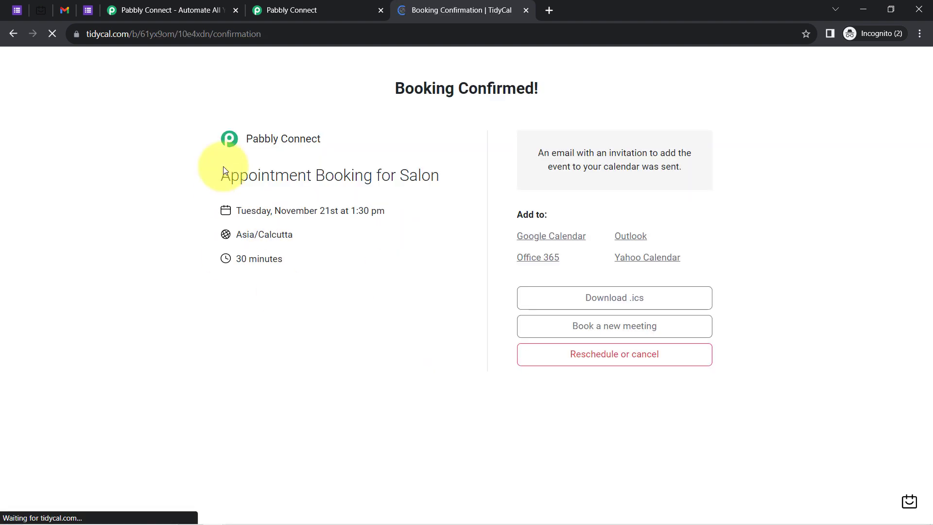
Switch back to Pabbly Connect, then save the Tidycal trigger and send a test request to capture the new booking.
click(348, 7)
click(235, 344)
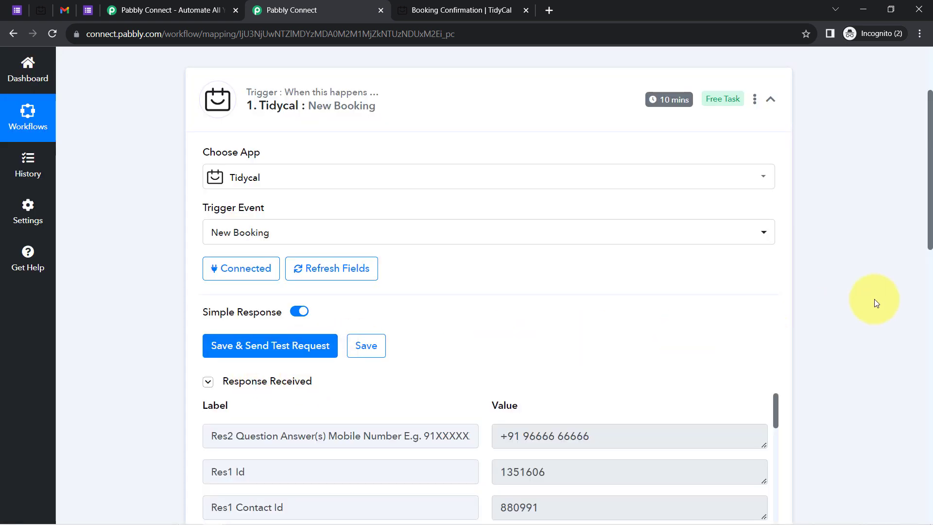
Examine the received Tidycal response for the customer's mobile number, timezone, email and name, and the appointment's start and end times.
drag(930, 154, 923, 261)
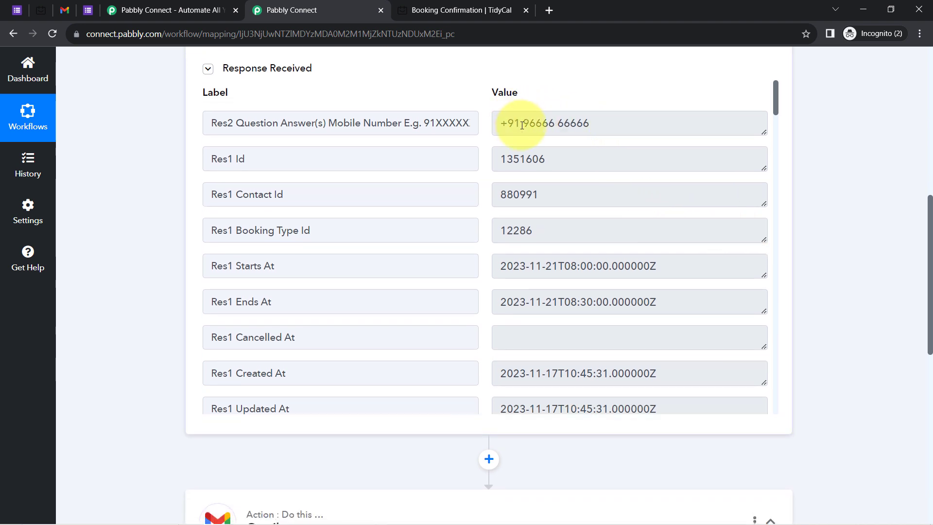
drag(521, 123, 712, 111)
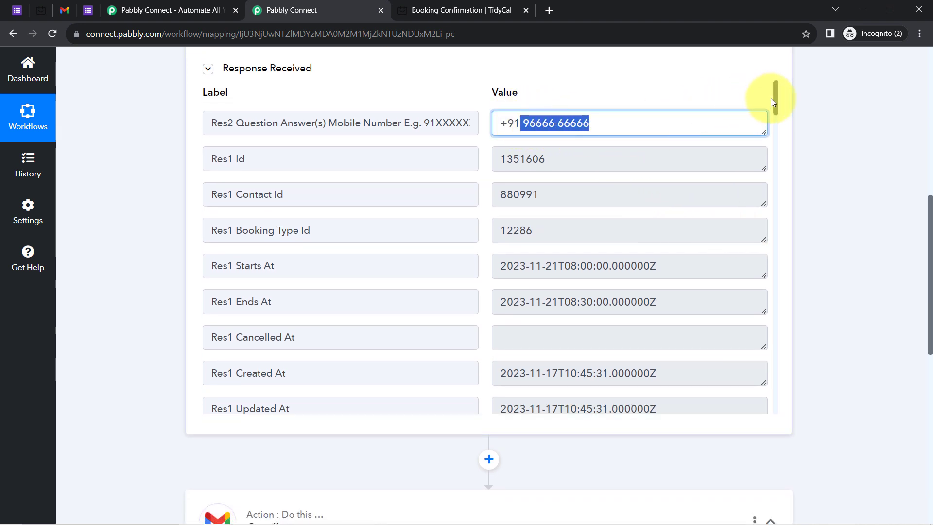
drag(776, 100, 777, 129)
drag(551, 162, 695, 155)
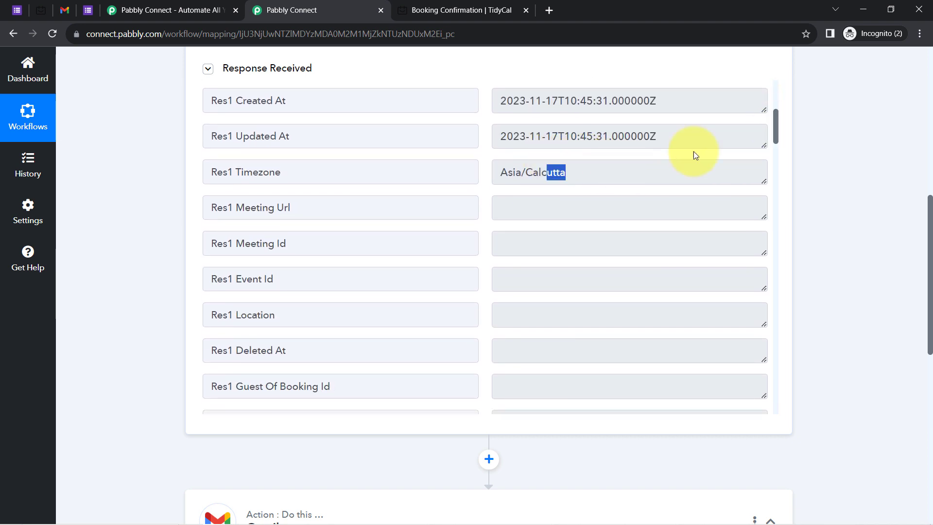
drag(774, 121, 791, 376)
drag(534, 188, 550, 237)
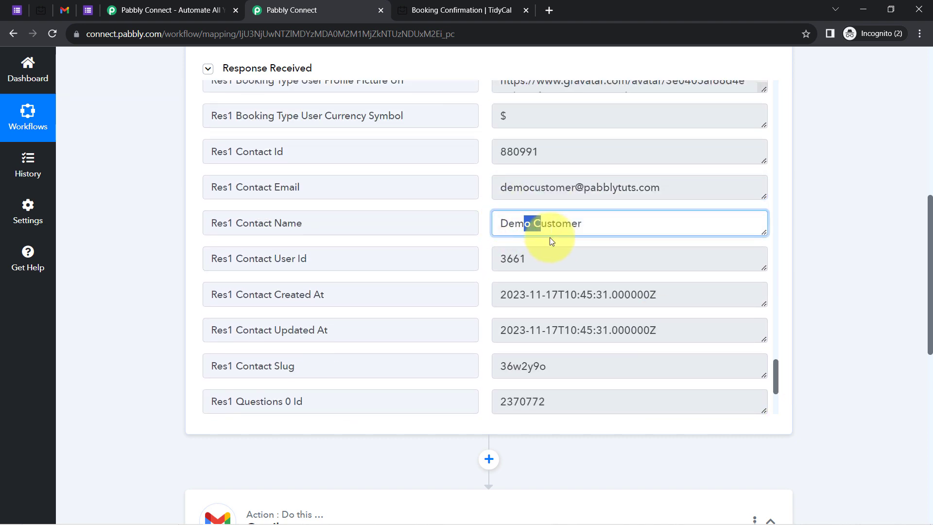
scroll(777, 381, up, 3)
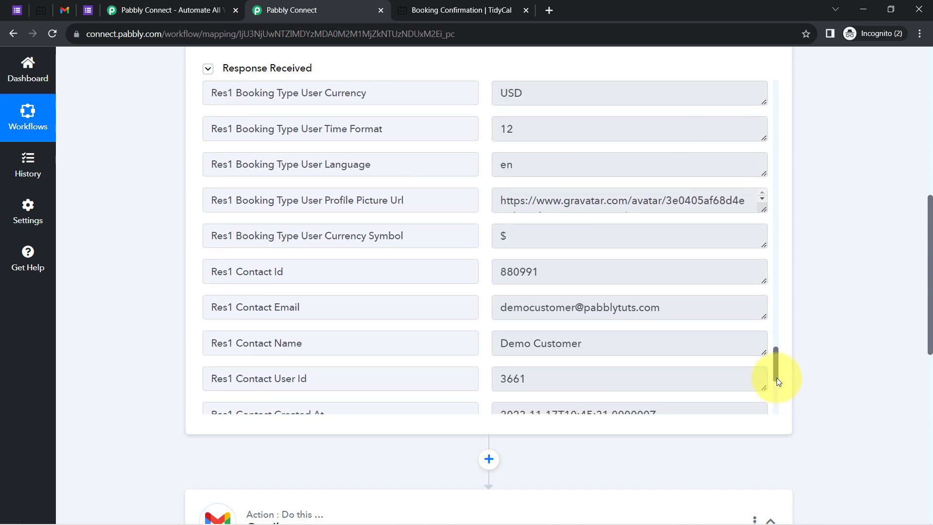
drag(776, 381, 792, 85)
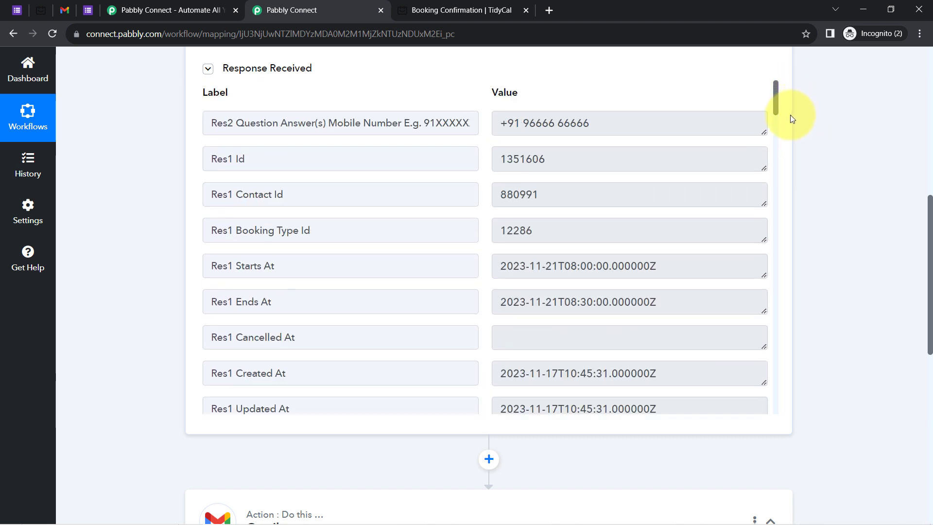
drag(790, 119, 789, 122)
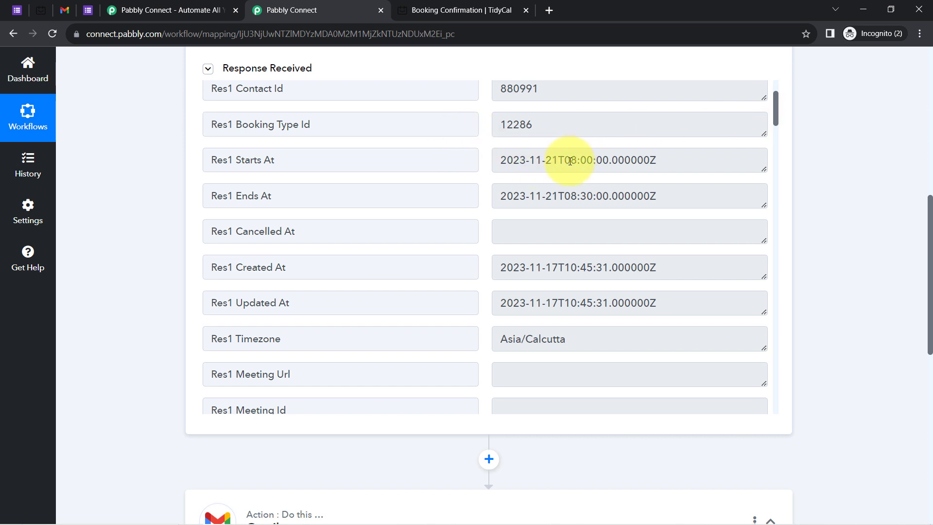
drag(565, 160, 622, 169)
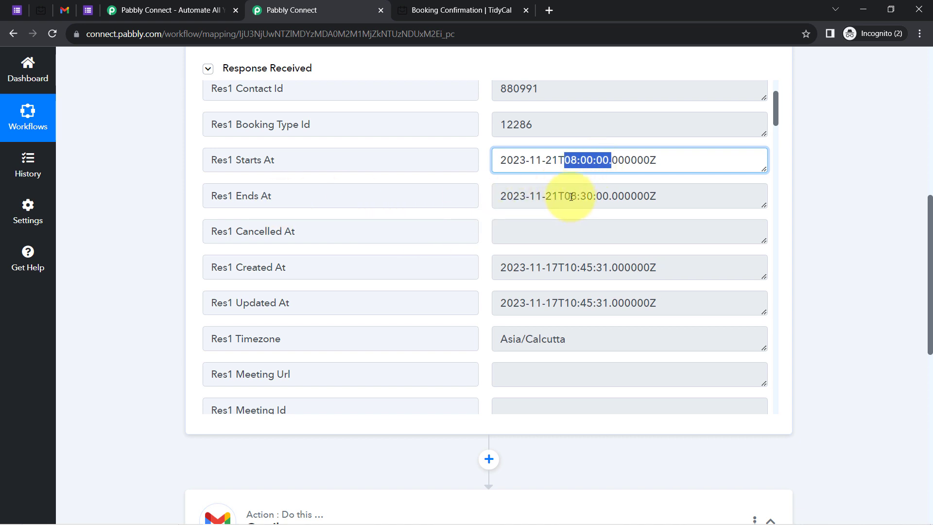
drag(566, 196, 603, 197)
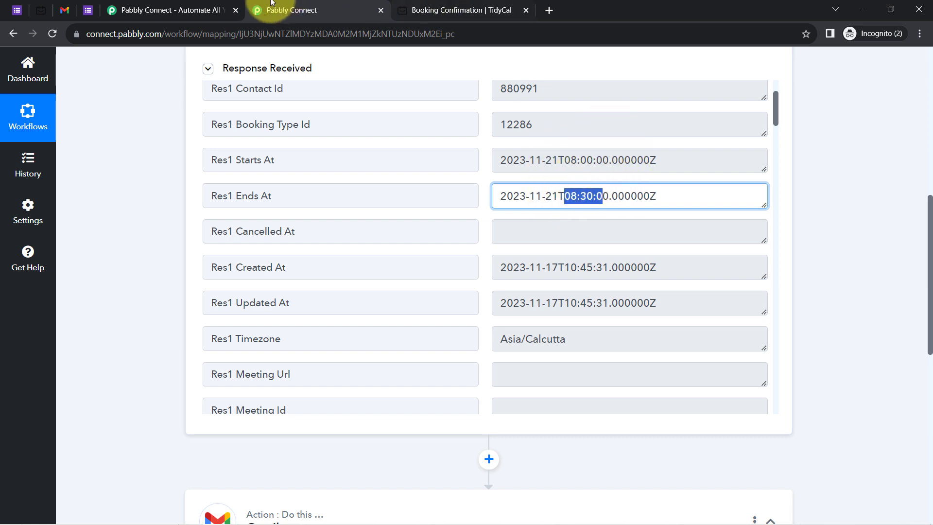
Compare the appointment time on the TidyCal booking confirmation with the start and end times in the received response.
click(433, 10)
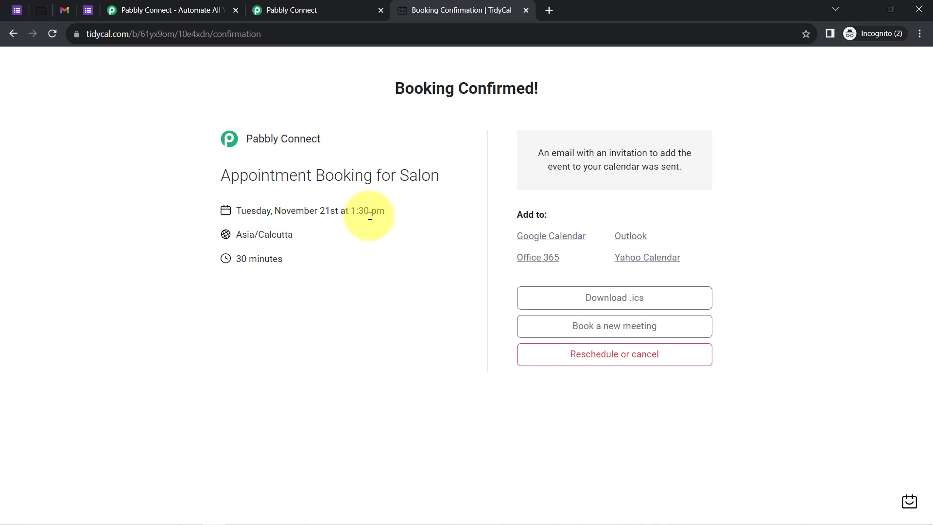
click(263, 10)
click(550, 202)
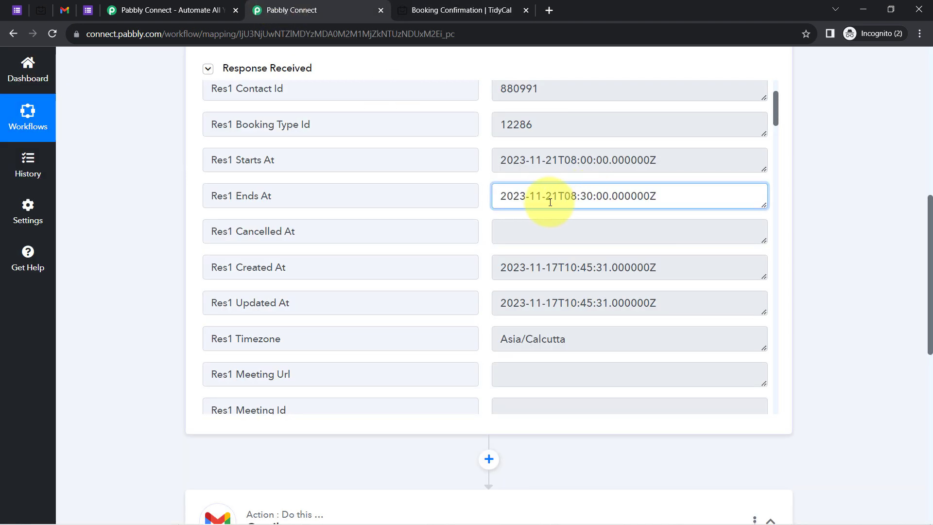
drag(558, 160, 588, 167)
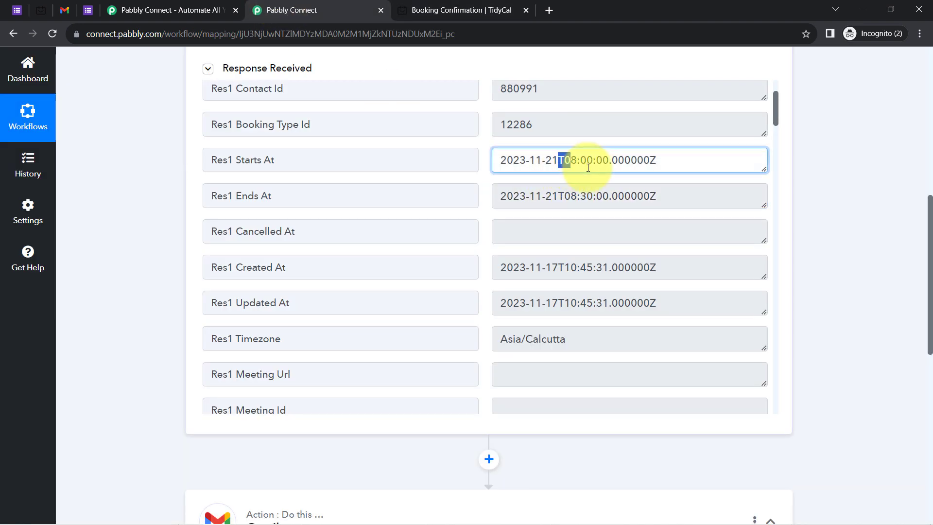
click(167, 249)
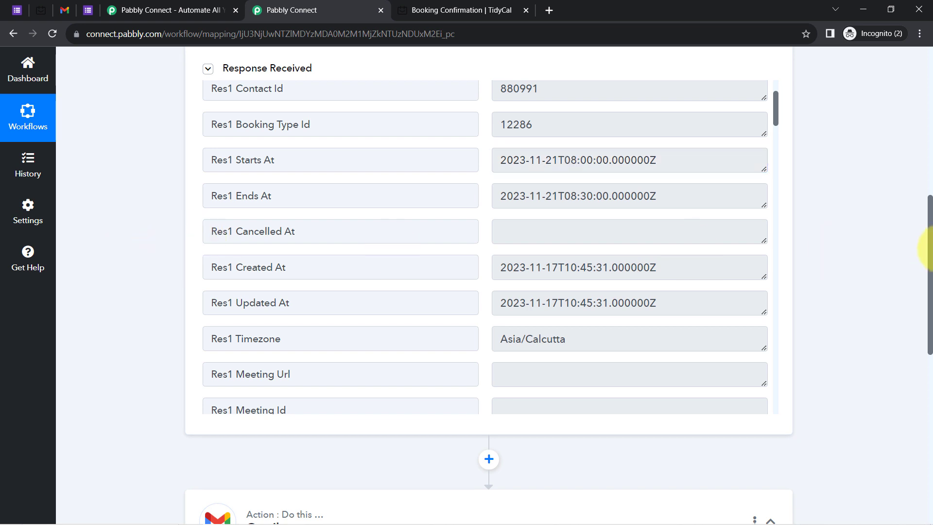
Insert an action step between the Tidycal trigger and the Gmail action, using Date/Time Formatter by Pabbly as its application.
drag(927, 234, 910, 316)
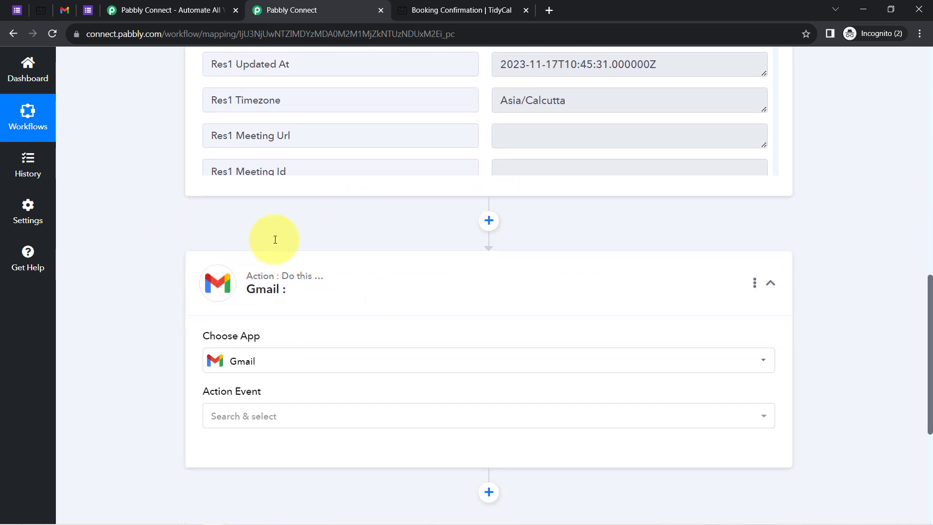
click(489, 220)
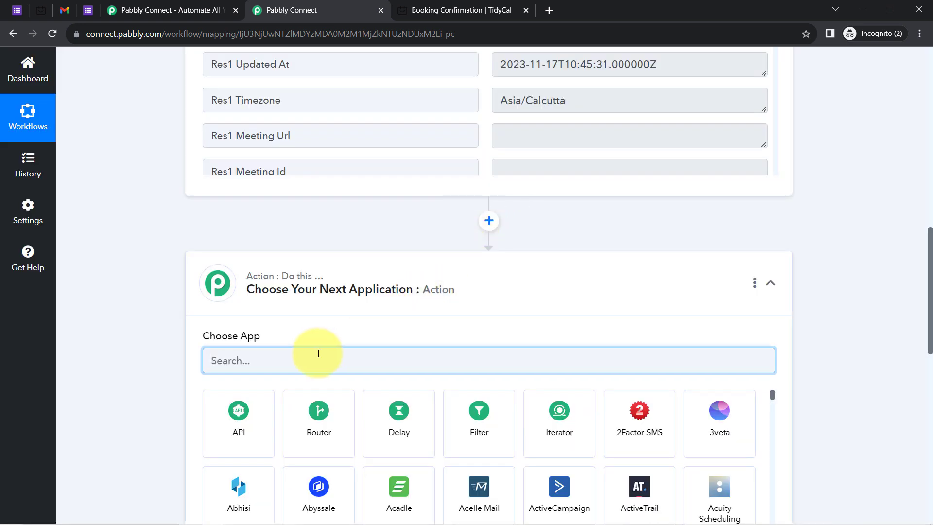
text(date)
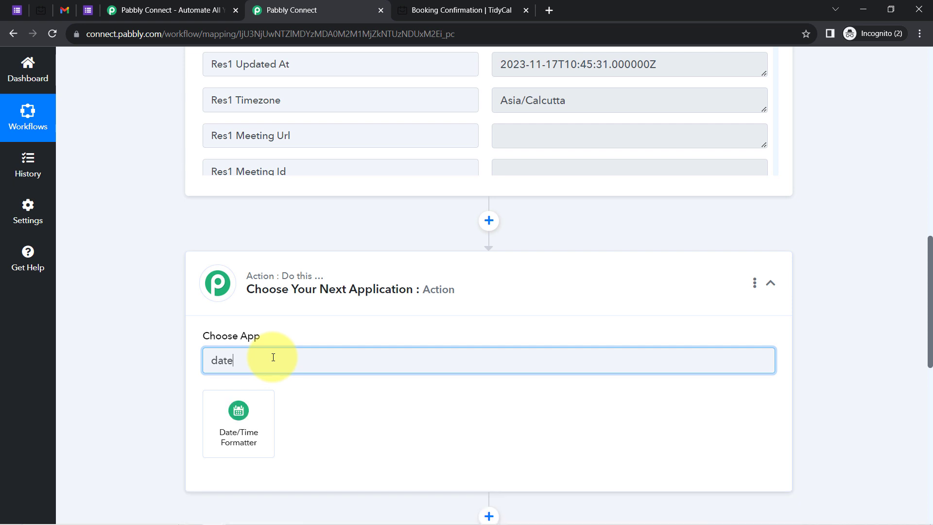
click(239, 413)
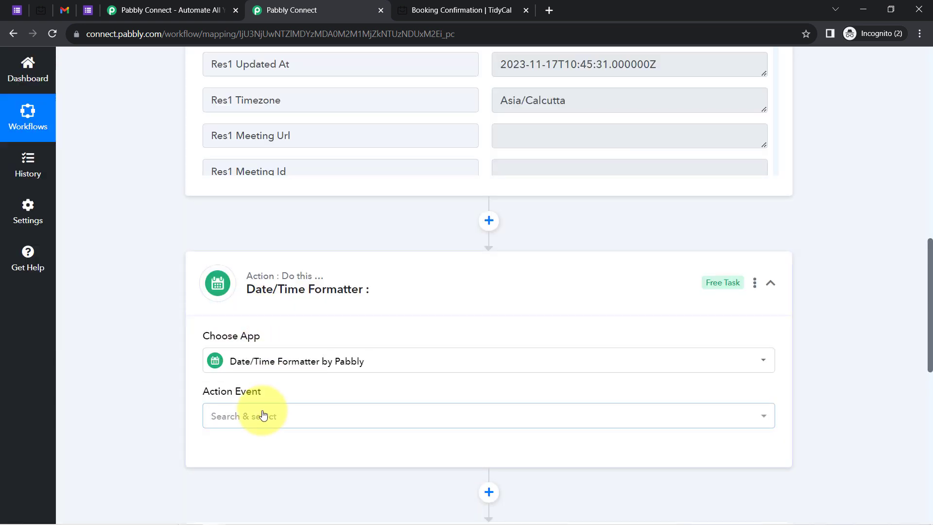
Set the Date/Time Formatter action event to Format Date with Time Zone and connect it to load its date fields.
click(250, 416)
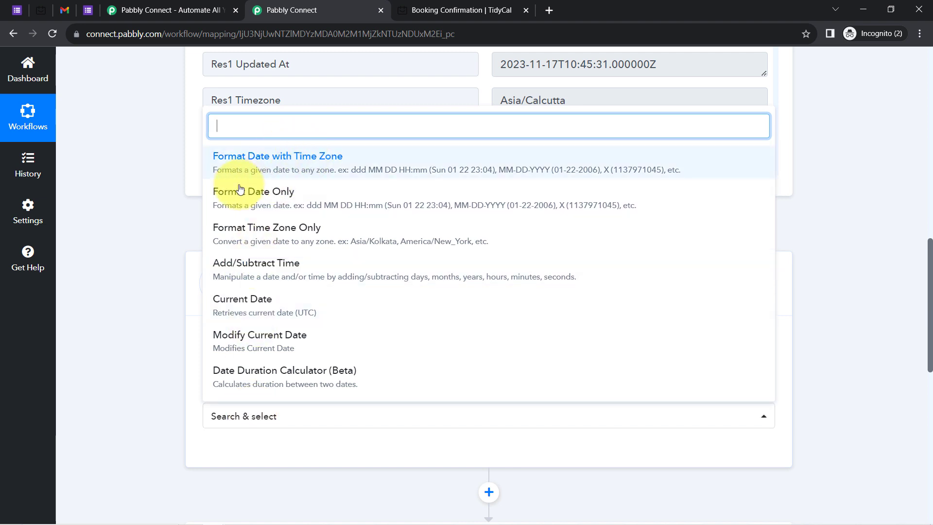
click(274, 163)
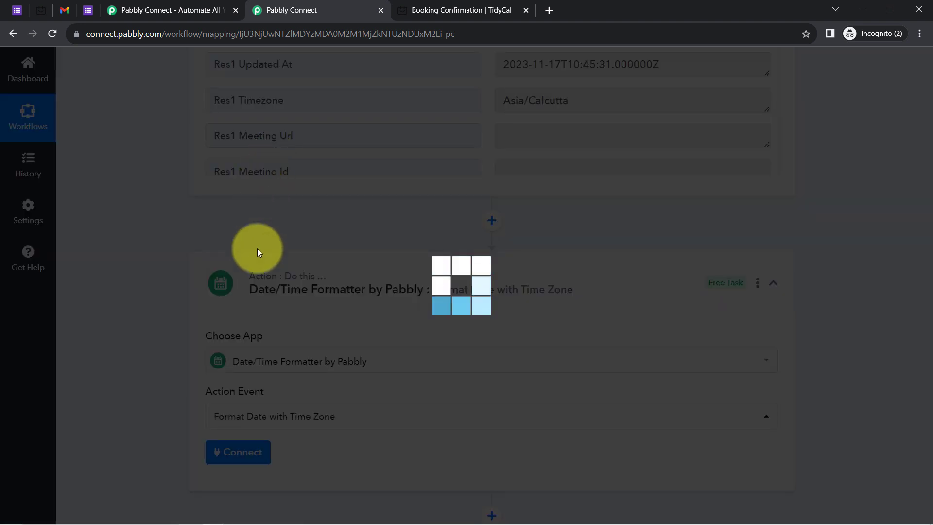
click(233, 460)
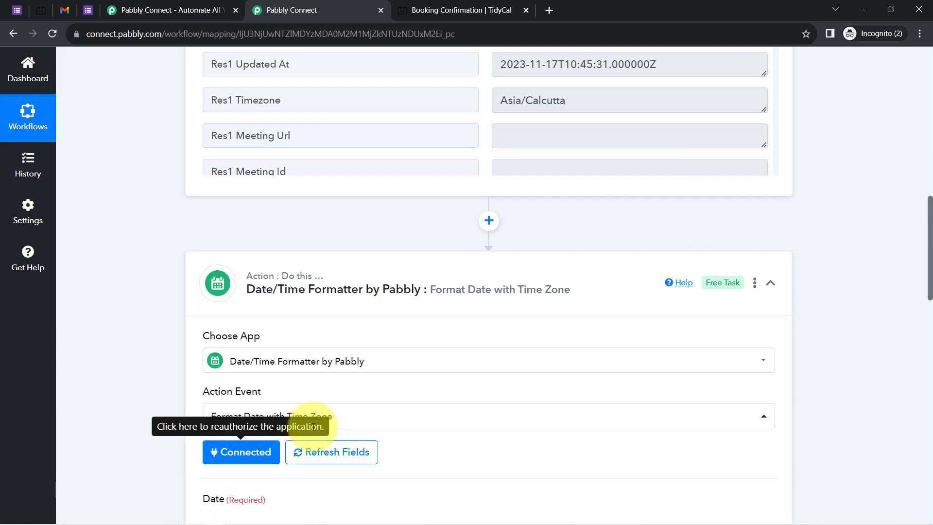
drag(930, 224, 930, 294)
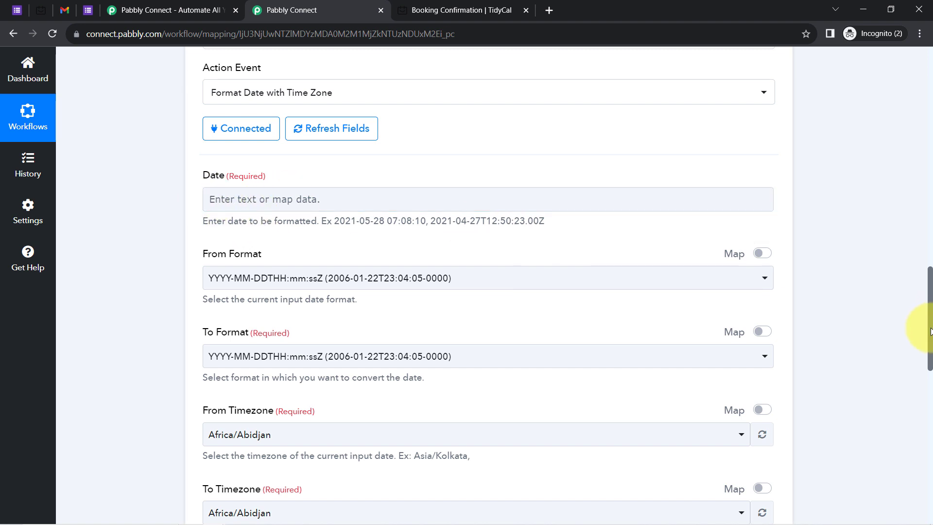
Map the Date/Time Formatter's Date field to the Res1 Starts At value from the Tidycal New Booking response.
drag(931, 332, 908, 308)
triple_click(570, 149)
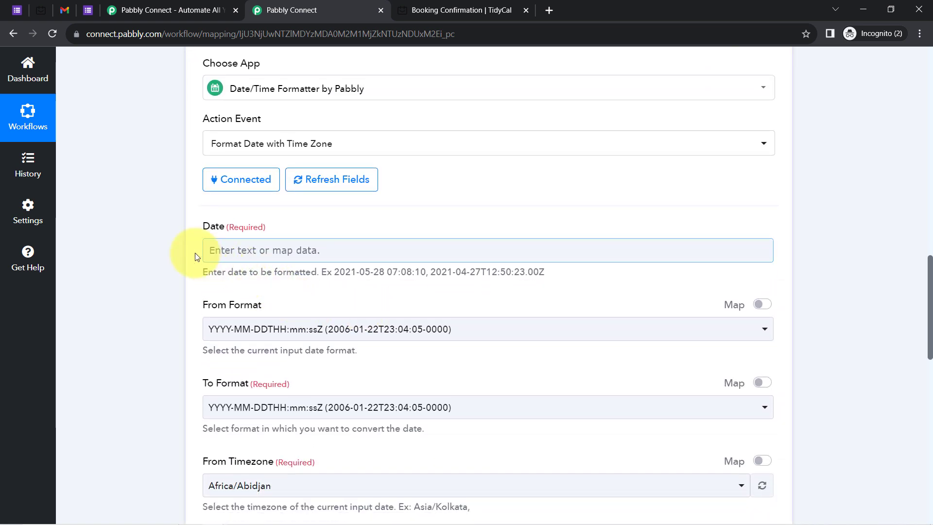
click(230, 256)
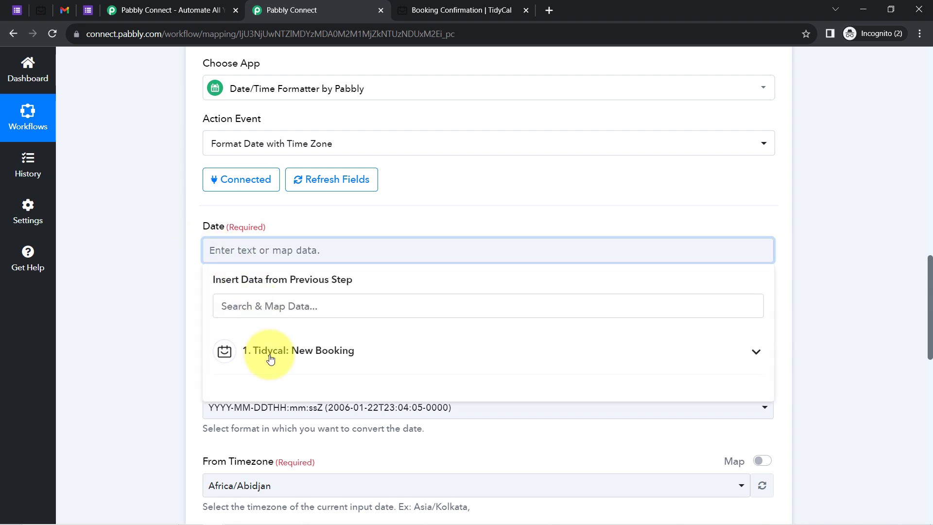
click(259, 344)
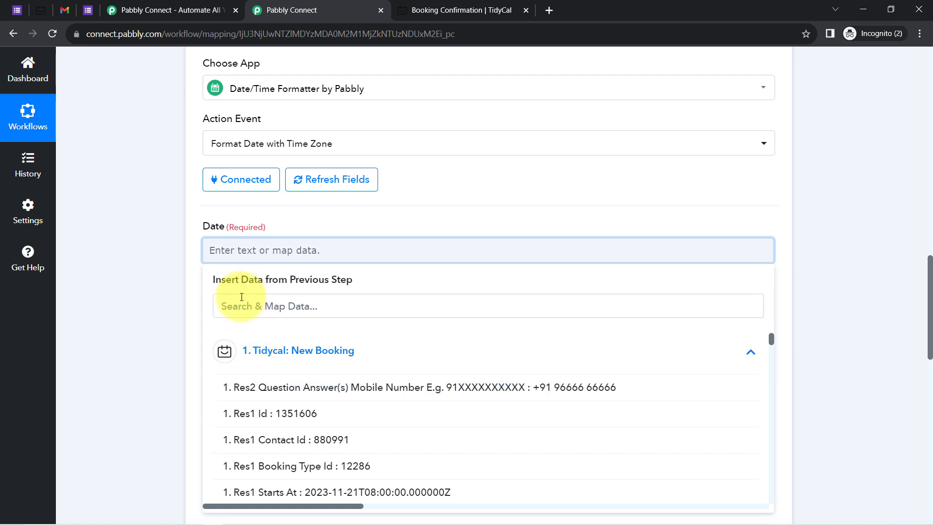
click(240, 305)
text(star)
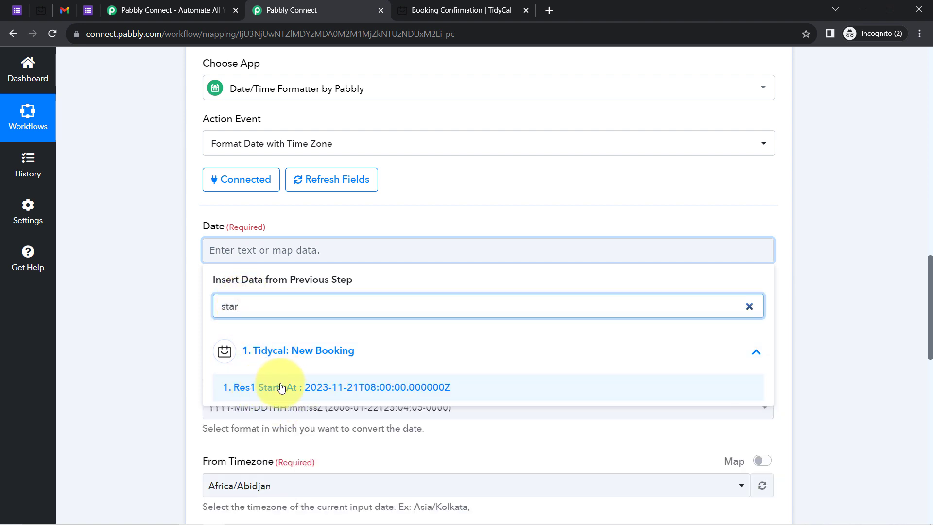
click(312, 389)
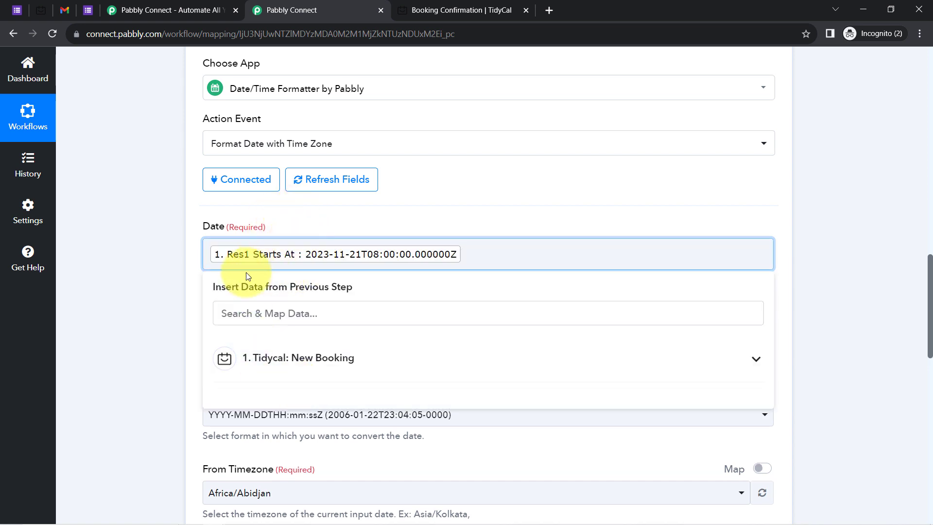
click(159, 230)
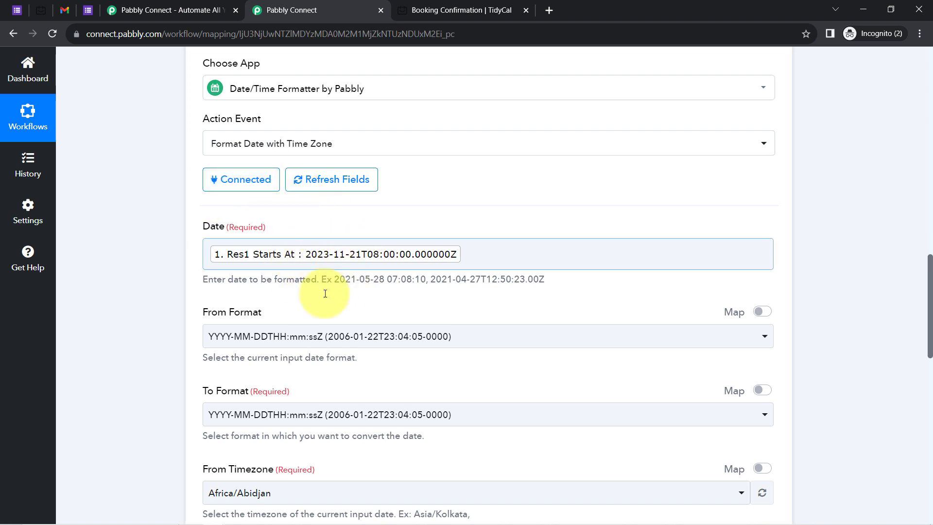
Keep From Format at YYYY-MM-DDTHH:mm:ssZ and set To Format to YYYY-MM-DD HH:mm:ss.
click(271, 344)
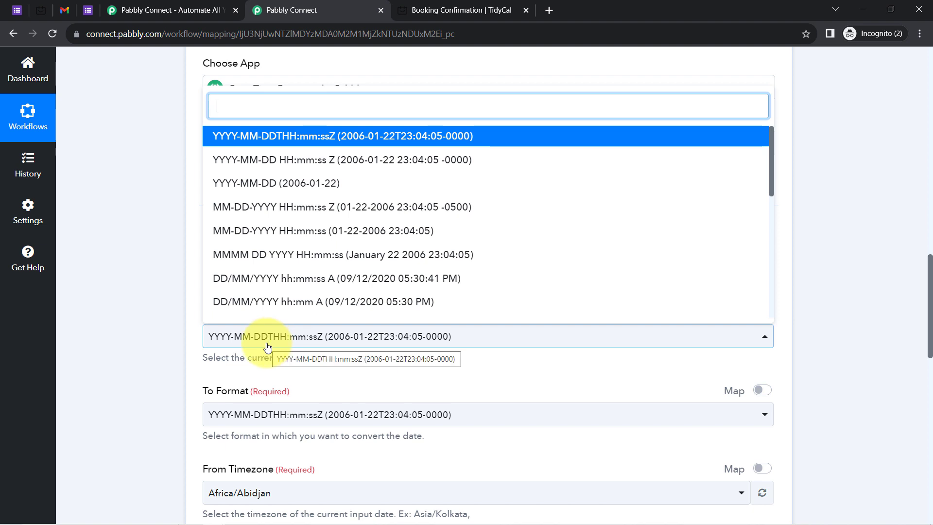
click(176, 304)
drag(219, 314, 247, 317)
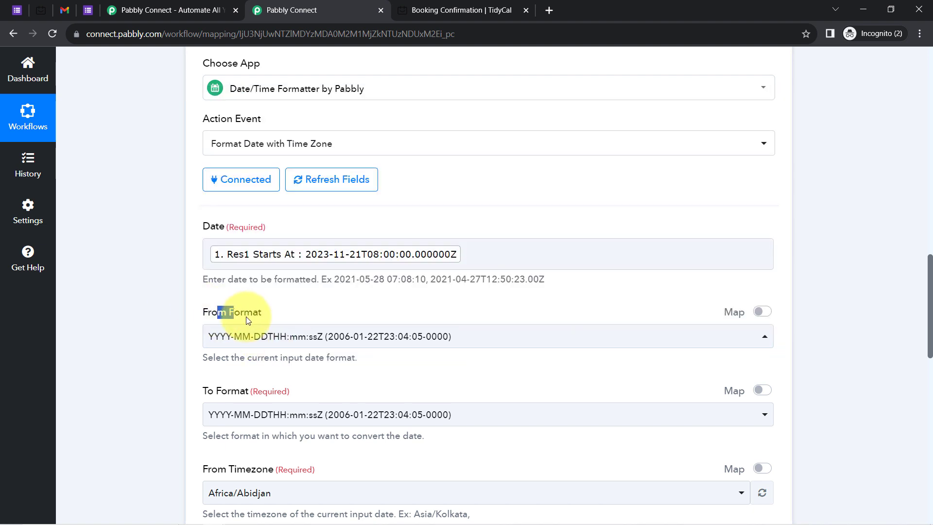
drag(217, 392, 307, 400)
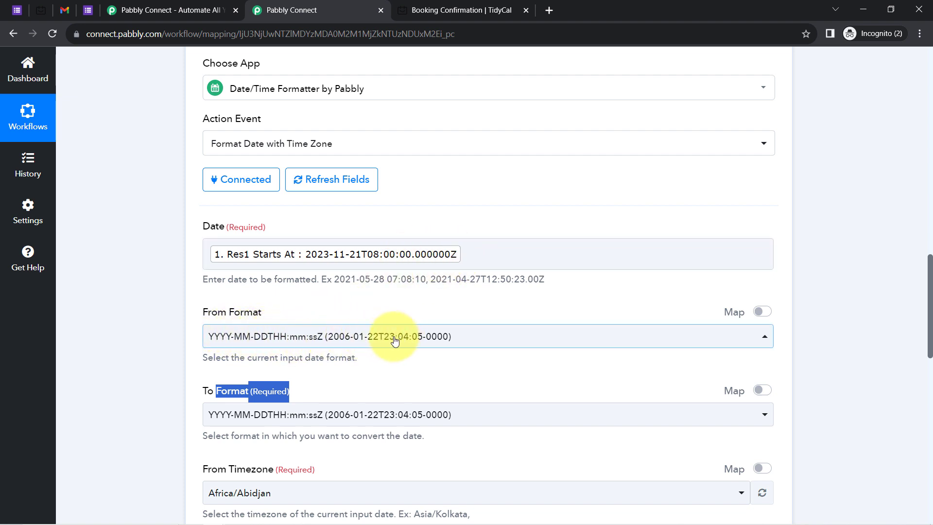
click(223, 321)
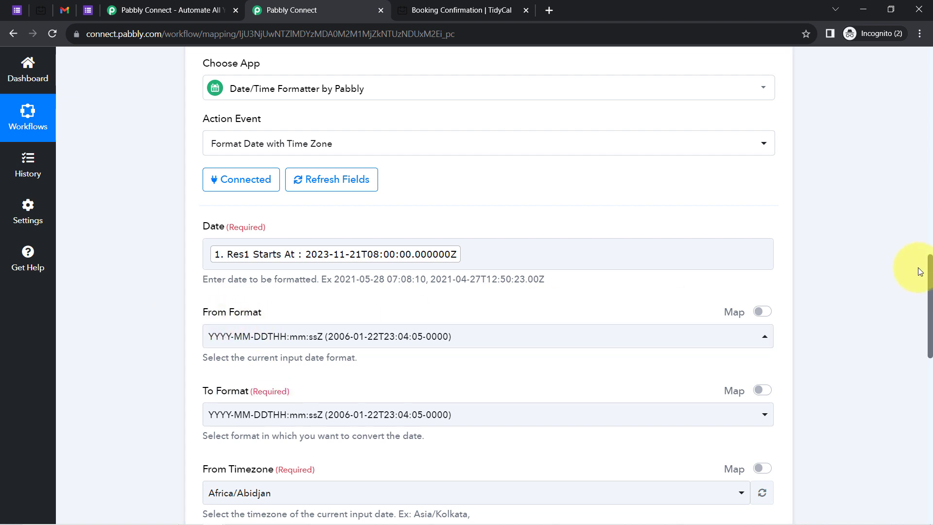
drag(931, 280, 930, 331)
click(262, 193)
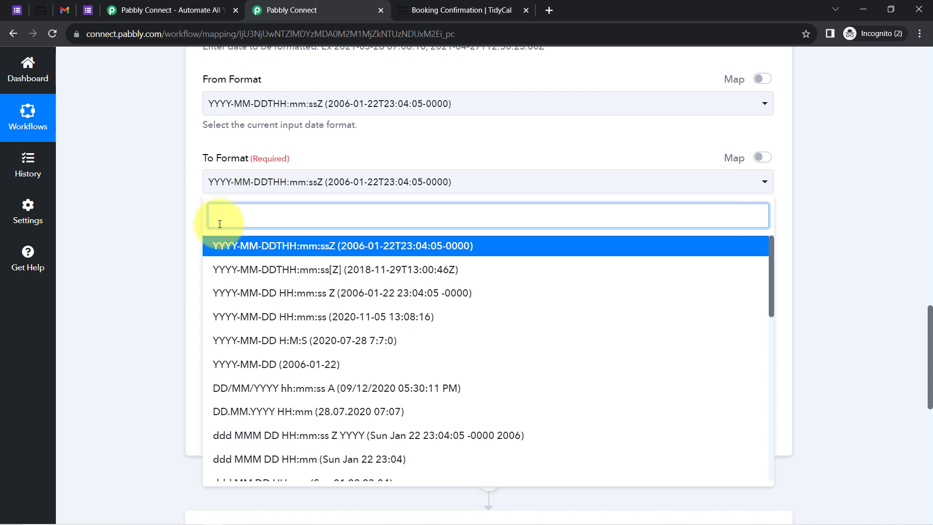
text(yyyy)
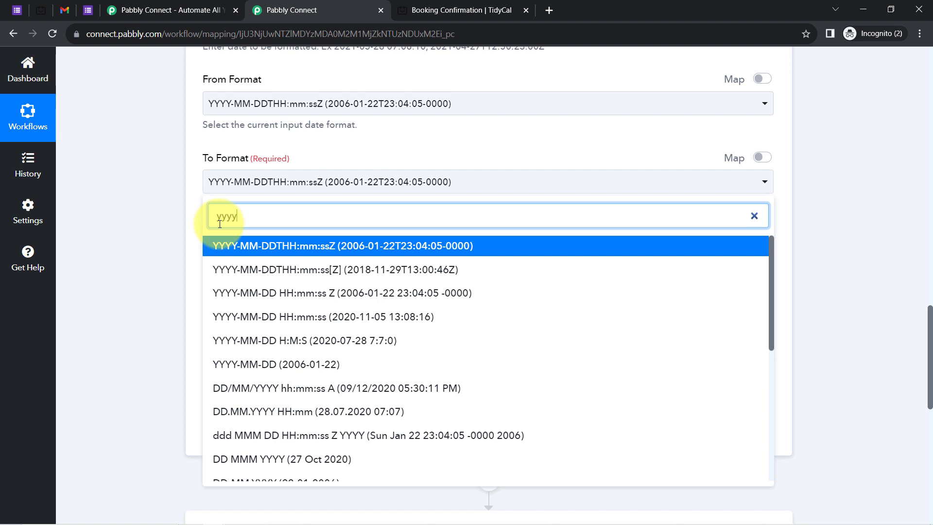
text(-mm)
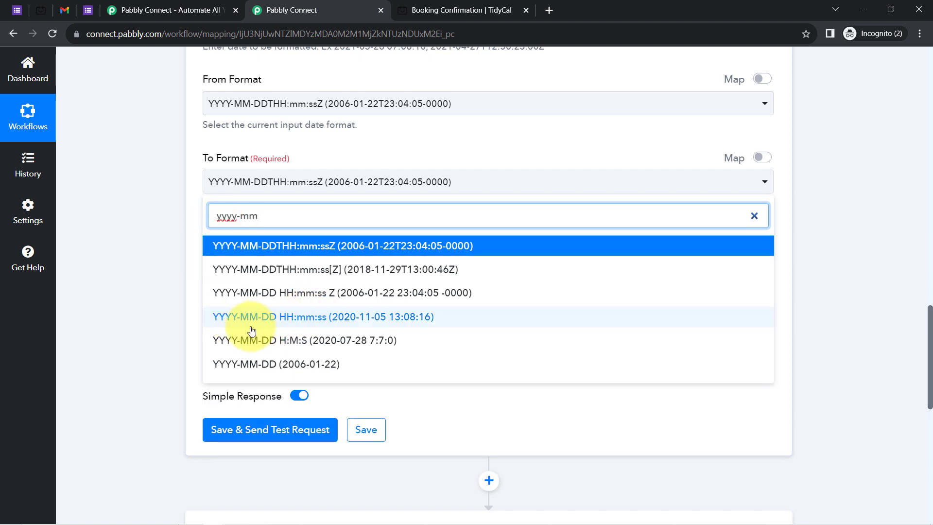
click(322, 320)
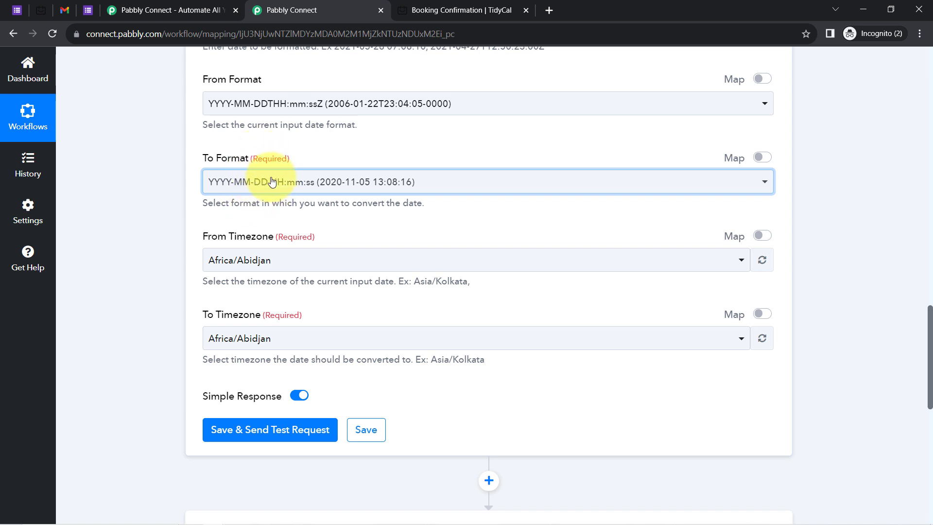
Set the From Timezone to Etc/UTC and the To Timezone to Asia/Kolkata.
click(239, 261)
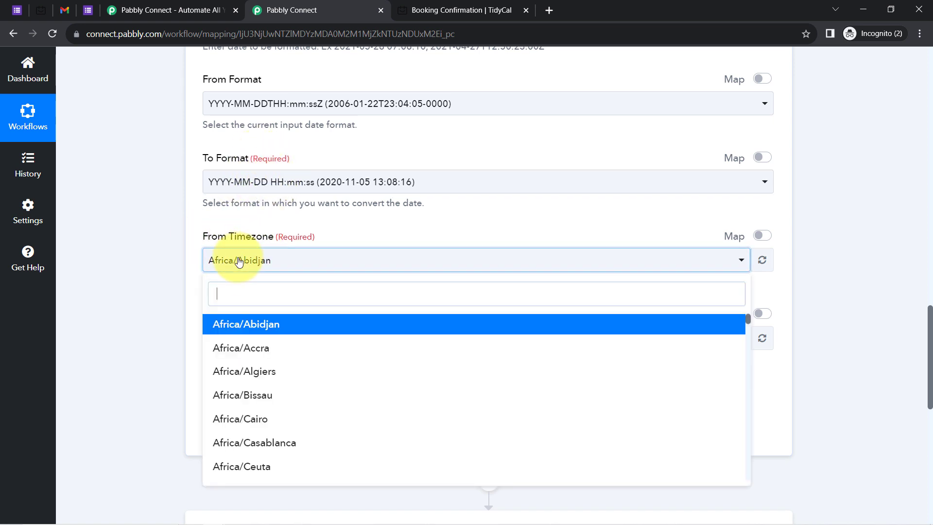
text(utc)
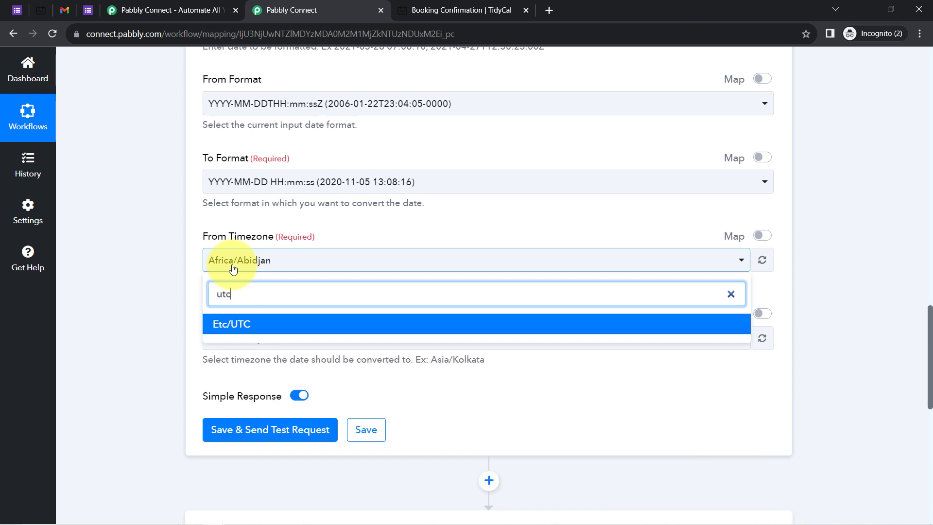
click(226, 324)
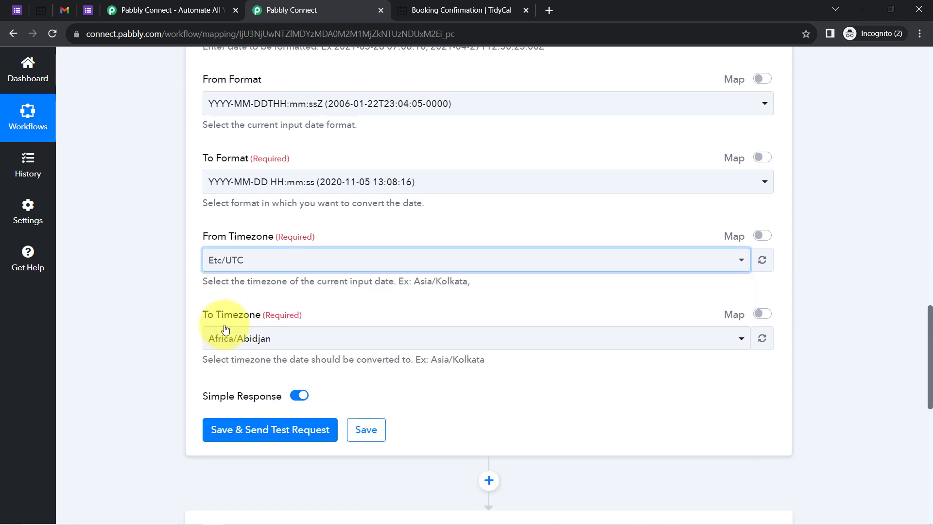
click(235, 347)
text(as)
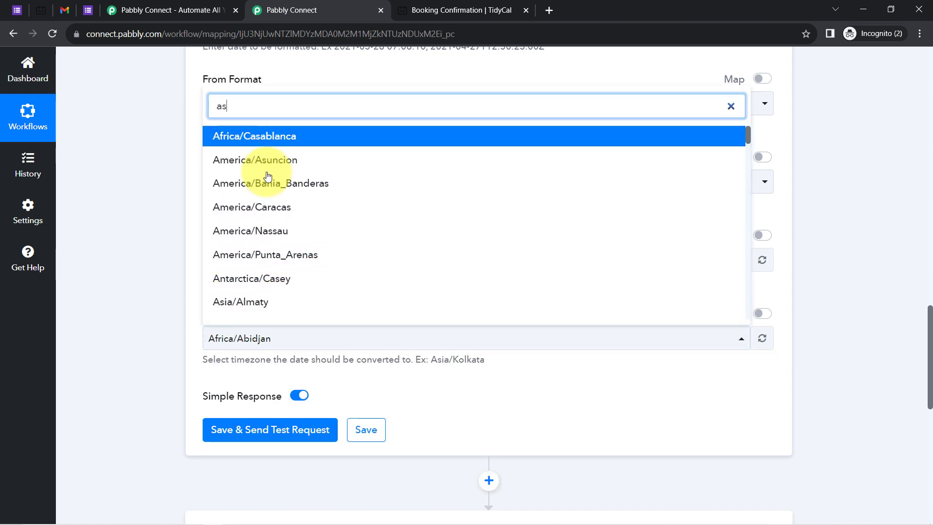
text(ia/kol)
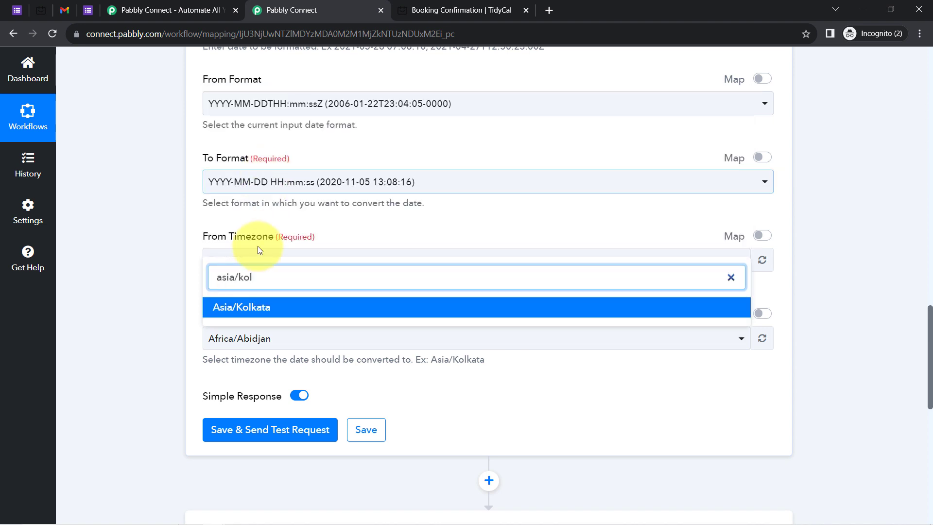
click(226, 307)
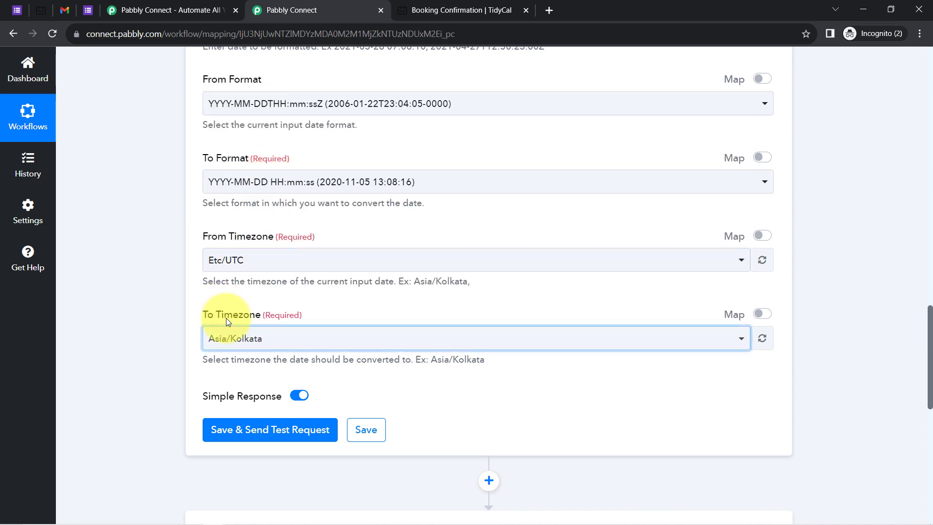
Save the Date/Time Formatter action and send a test request.
click(226, 439)
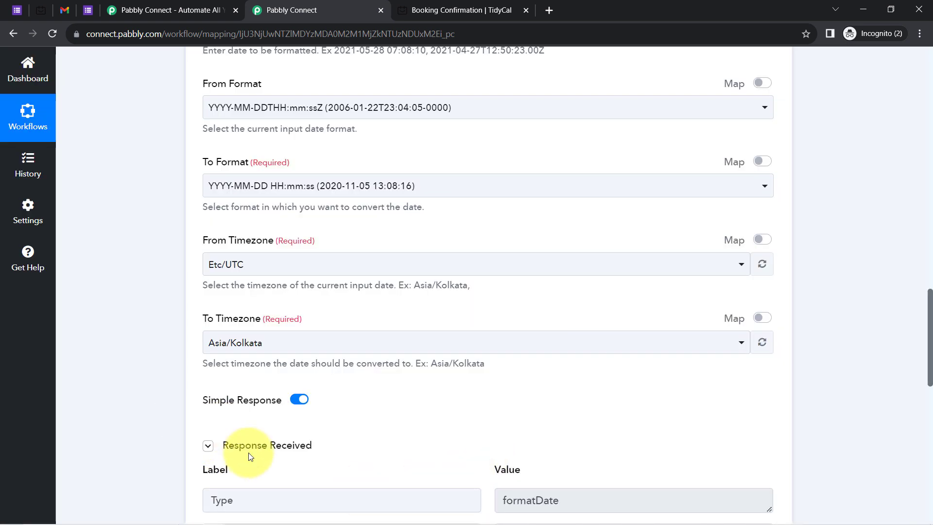
click(236, 445)
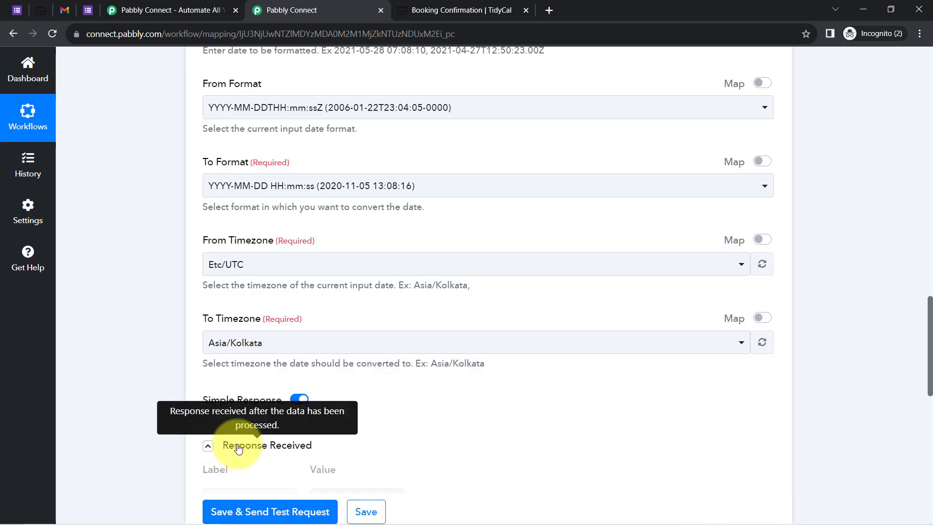
click(237, 446)
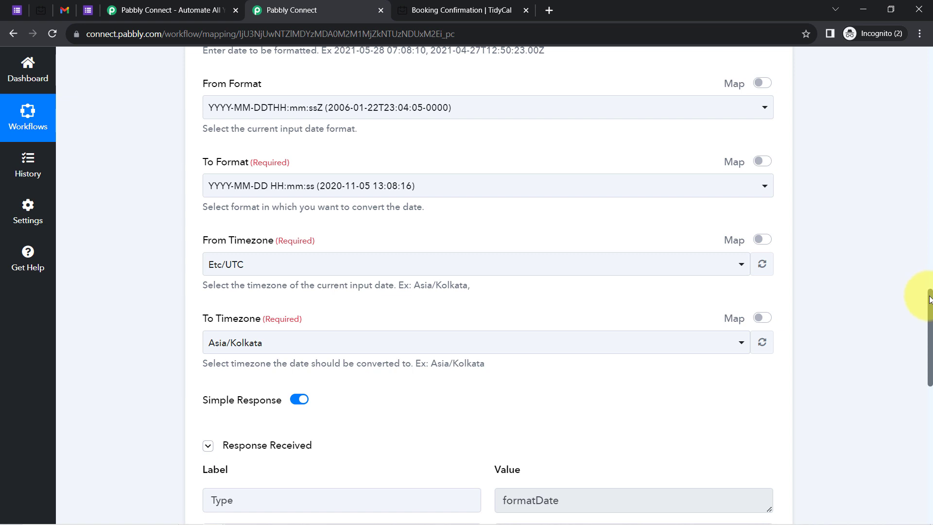
Compare the converted date and time in the formatter's response with the appointment time on the TidyCal booking confirmation.
drag(930, 299, 917, 334)
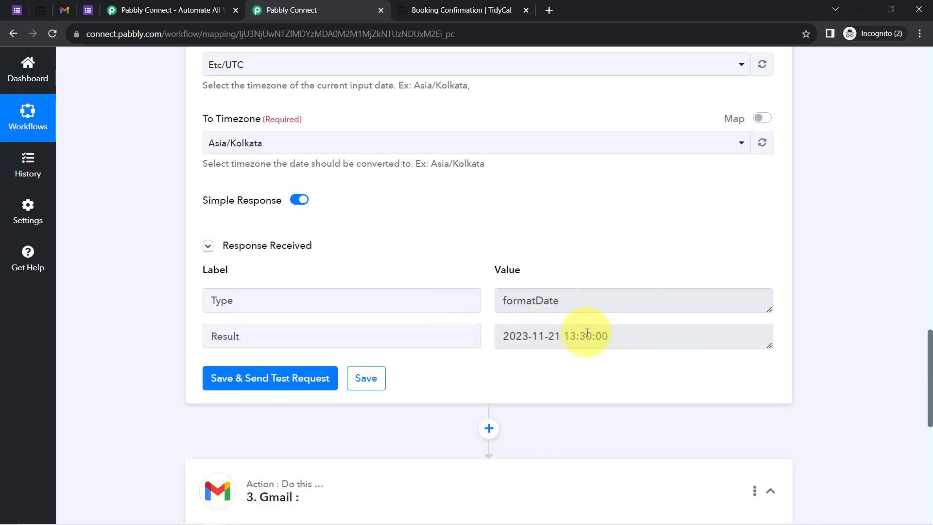
drag(559, 338, 609, 336)
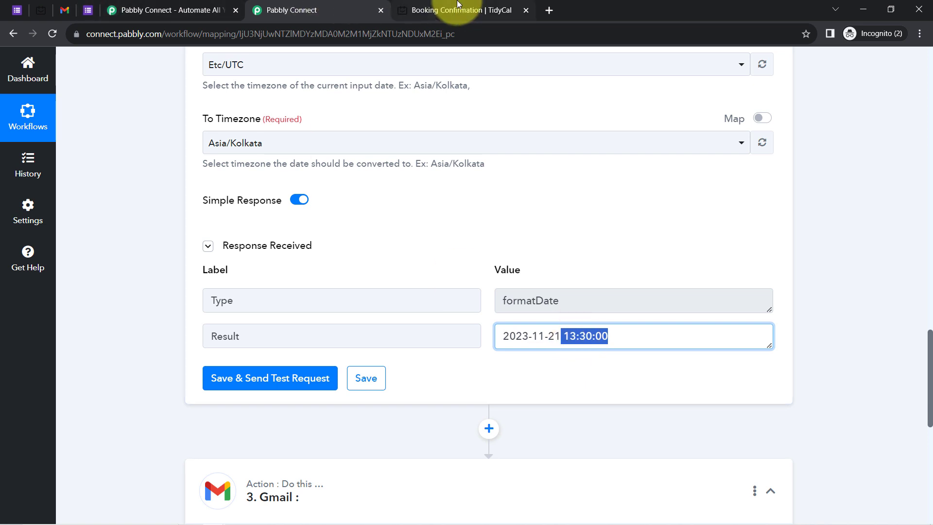
click(450, 9)
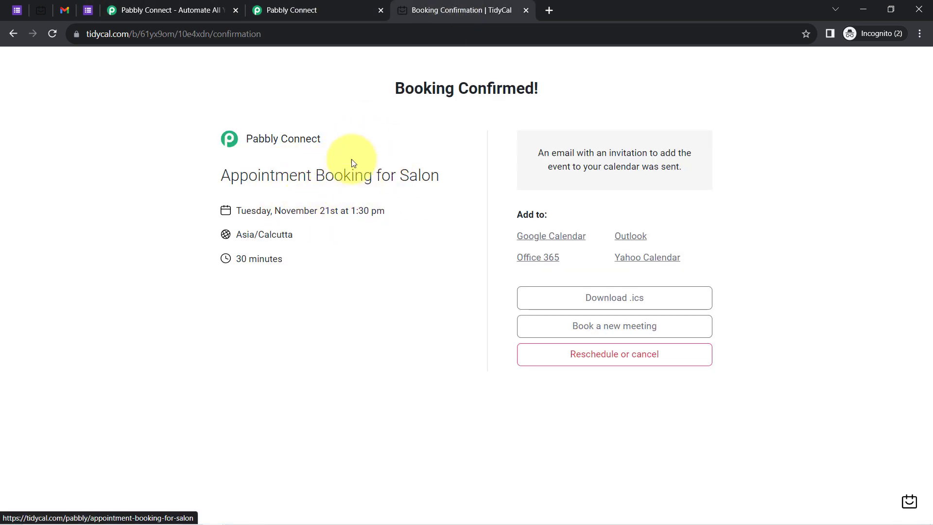
click(292, 9)
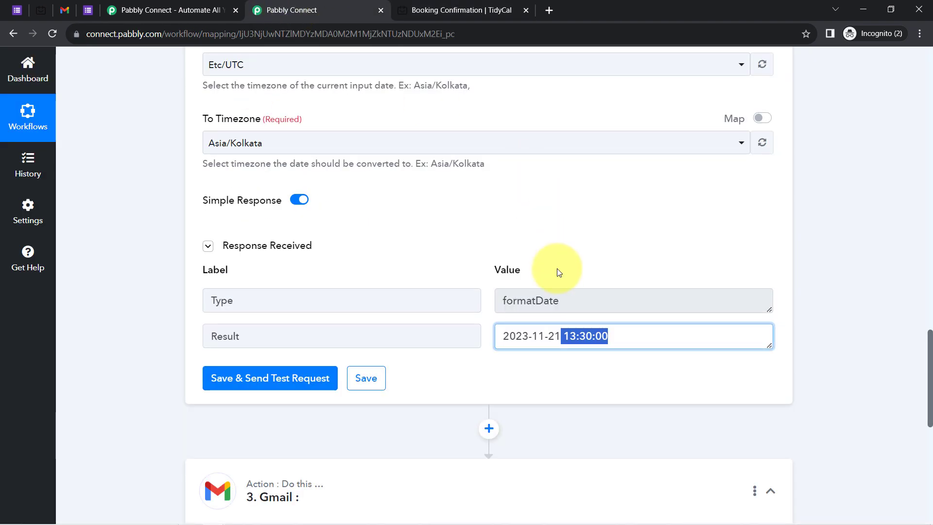
click(539, 337)
drag(540, 337, 627, 330)
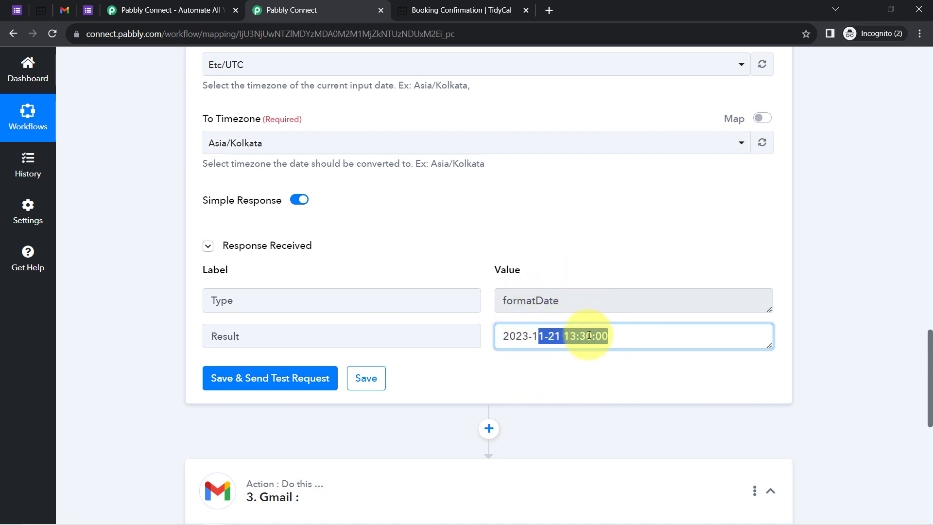
click(554, 335)
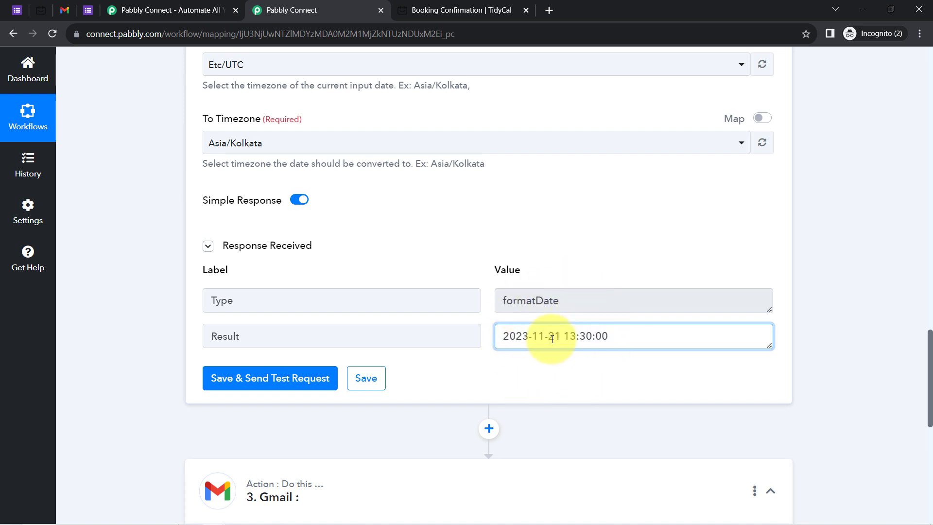
Insert an action step between the Date/Time Formatter and Gmail actions, using Delay by Pabbly as its application.
drag(930, 360, 929, 401)
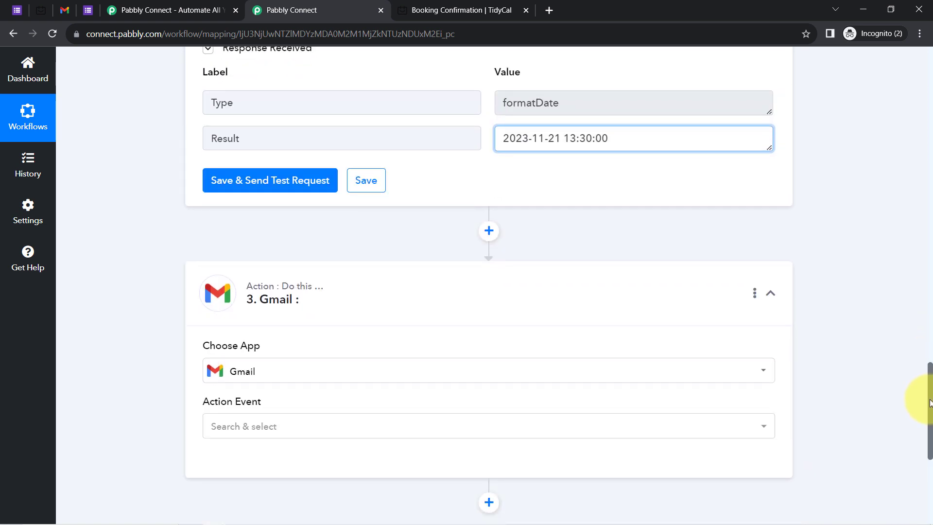
click(490, 224)
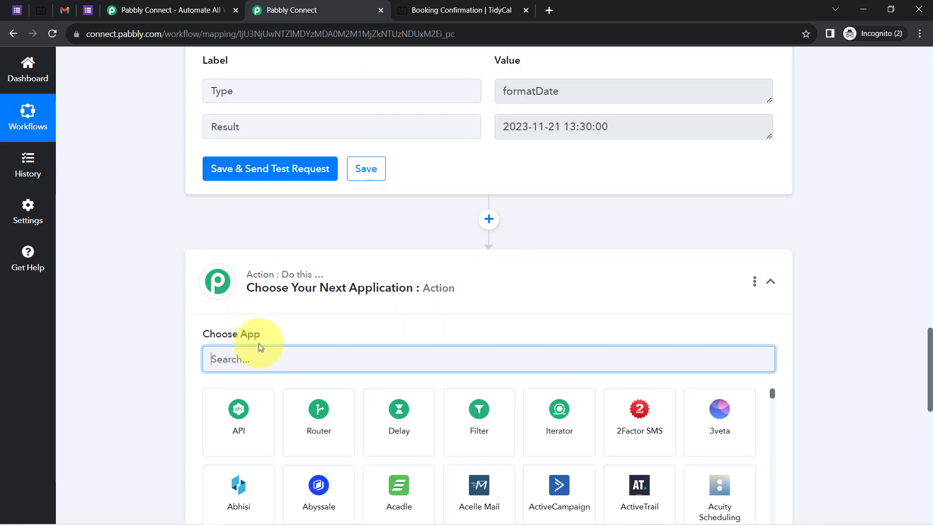
text(dela)
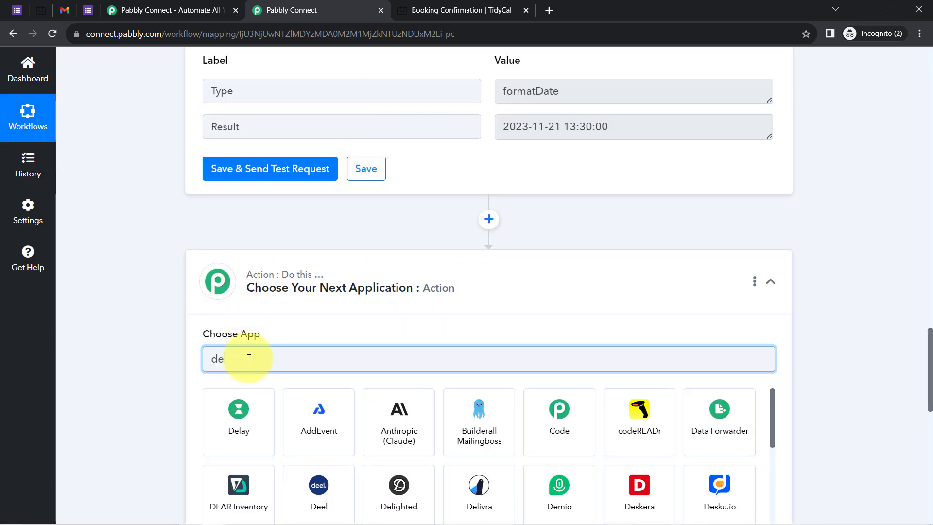
click(250, 436)
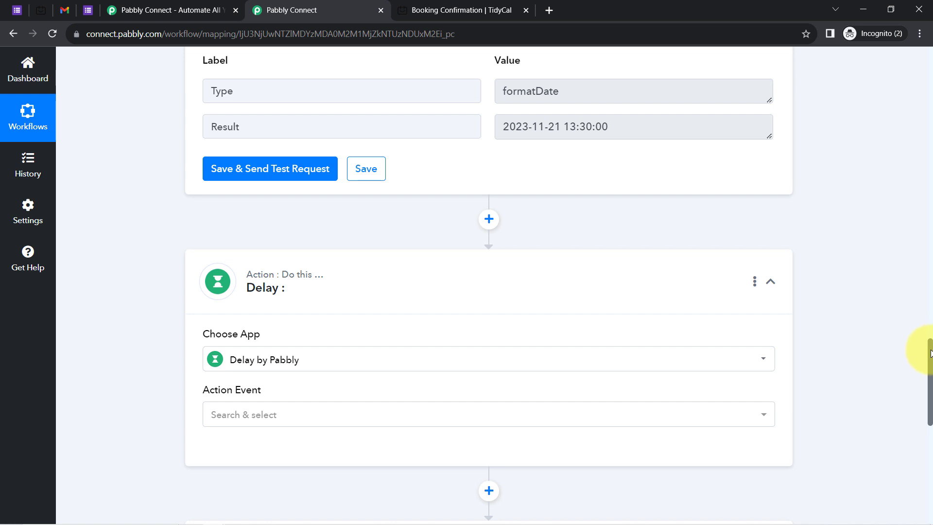
Set the Delay action's event to Add Time Delay and connect it.
scroll(930, 354, down, 3)
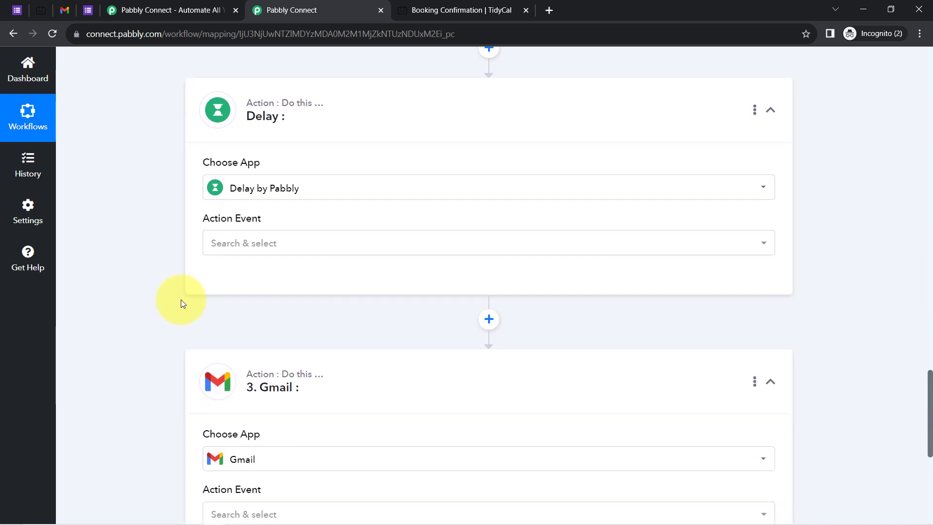
click(215, 248)
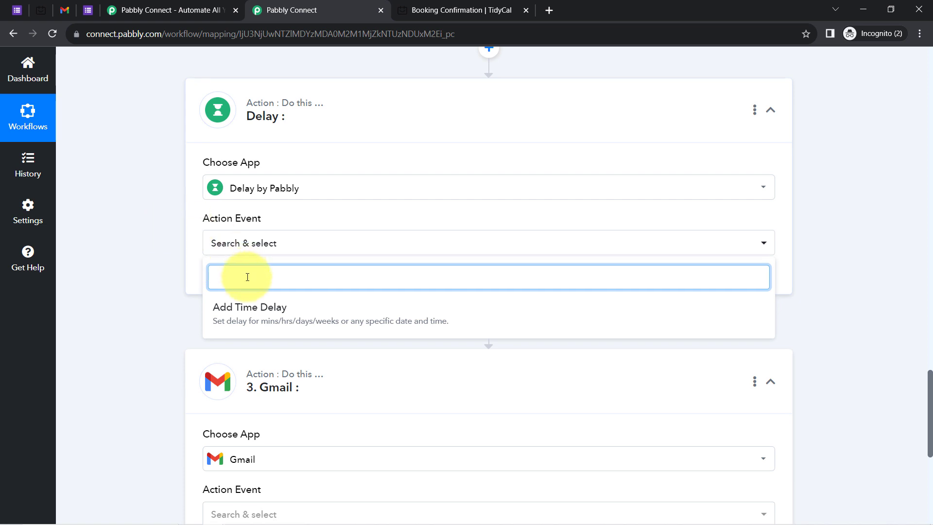
click(267, 316)
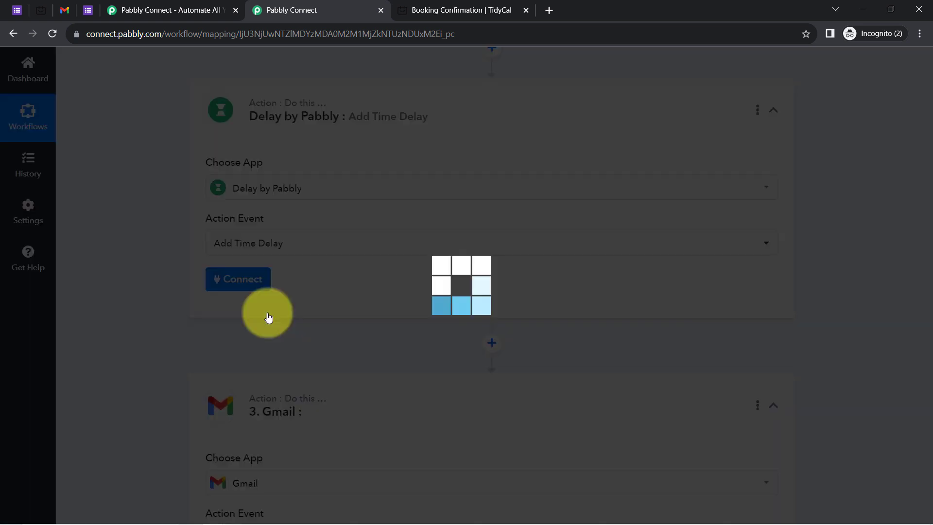
click(225, 290)
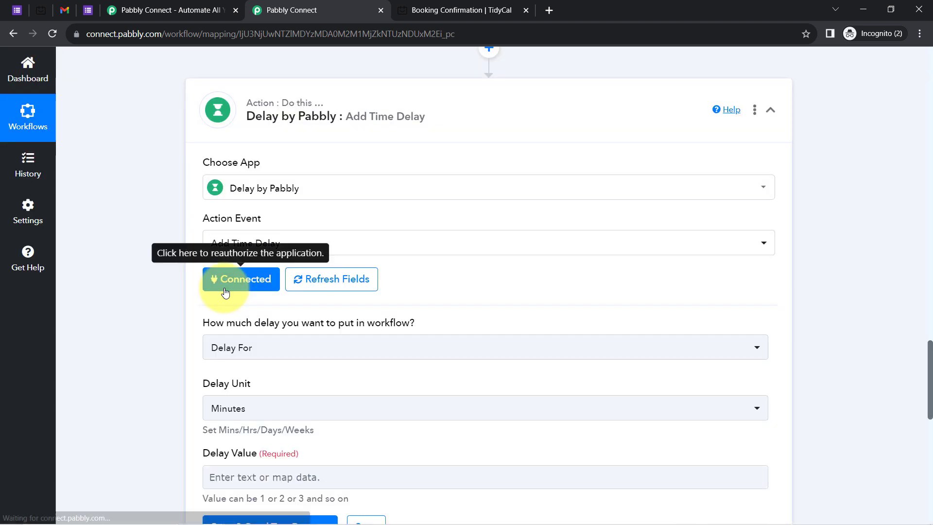
mouse_move(223, 329)
drag(221, 326, 334, 323)
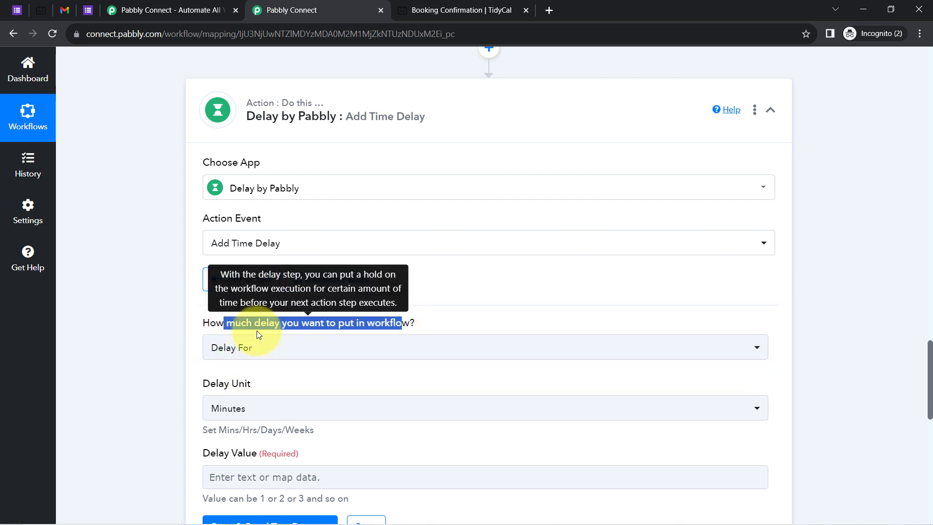
click(224, 348)
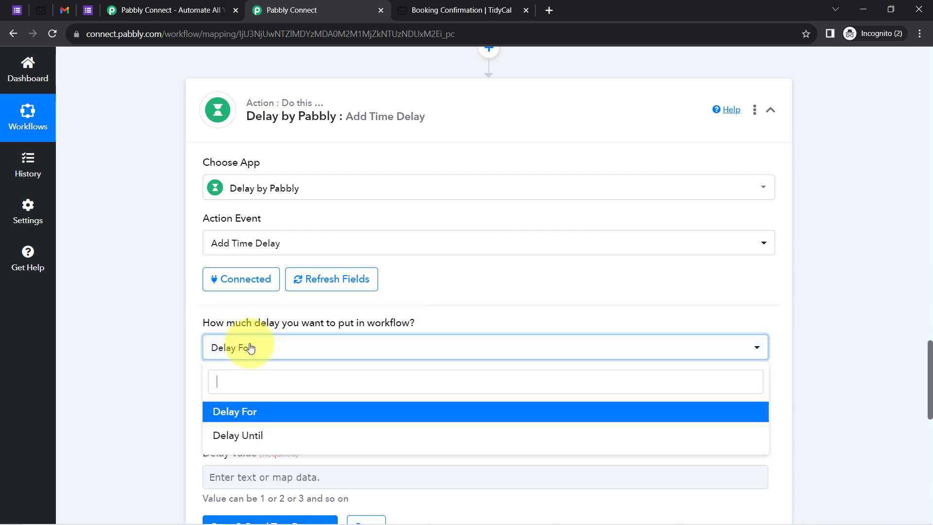
click(236, 417)
click(230, 408)
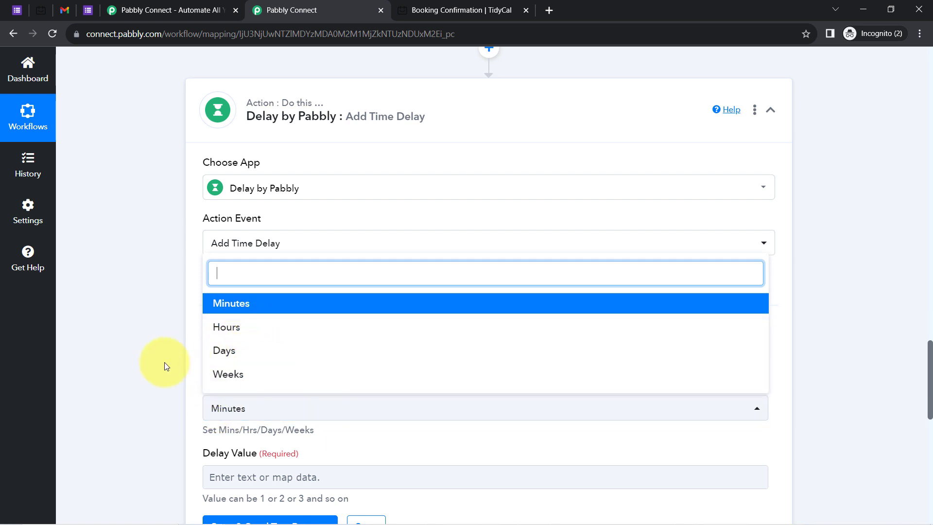
click(172, 344)
Choose Delay Until as the workflow's delay type and check the format required for the Delay Date.
click(258, 358)
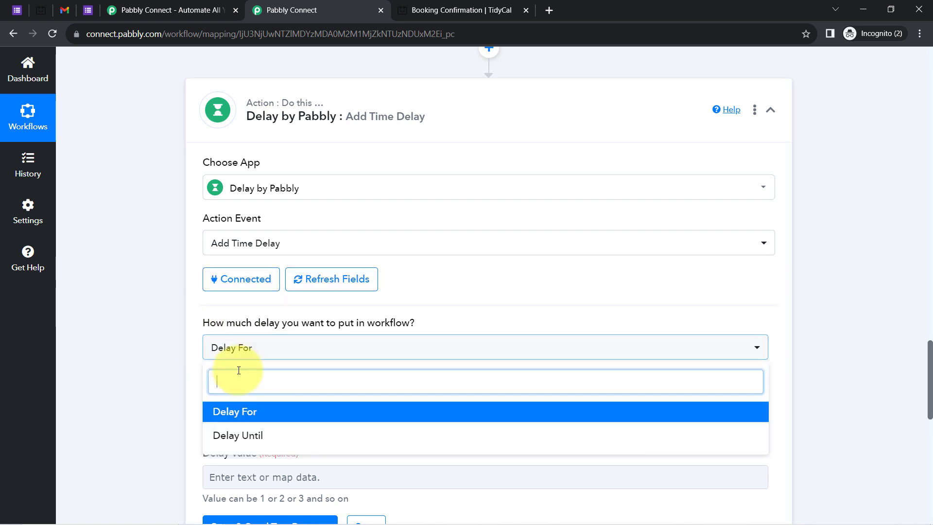
click(227, 434)
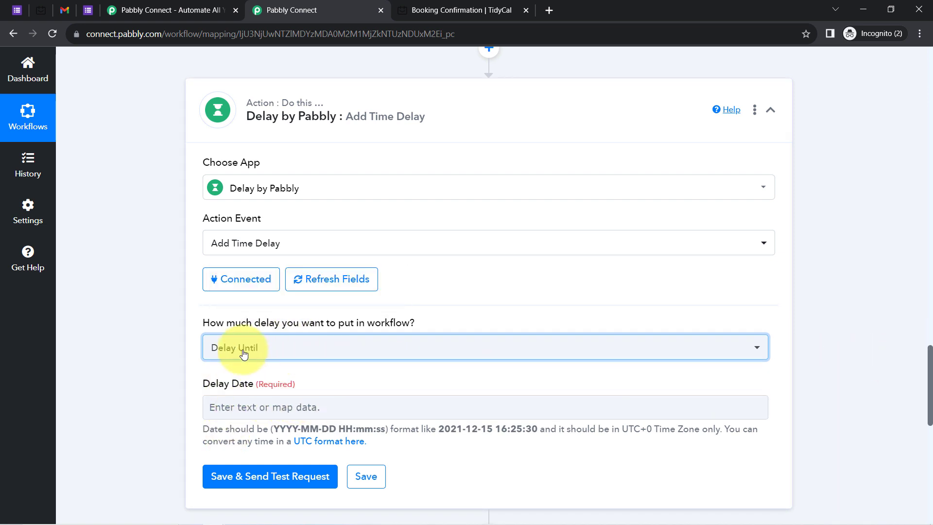
drag(929, 351, 930, 375)
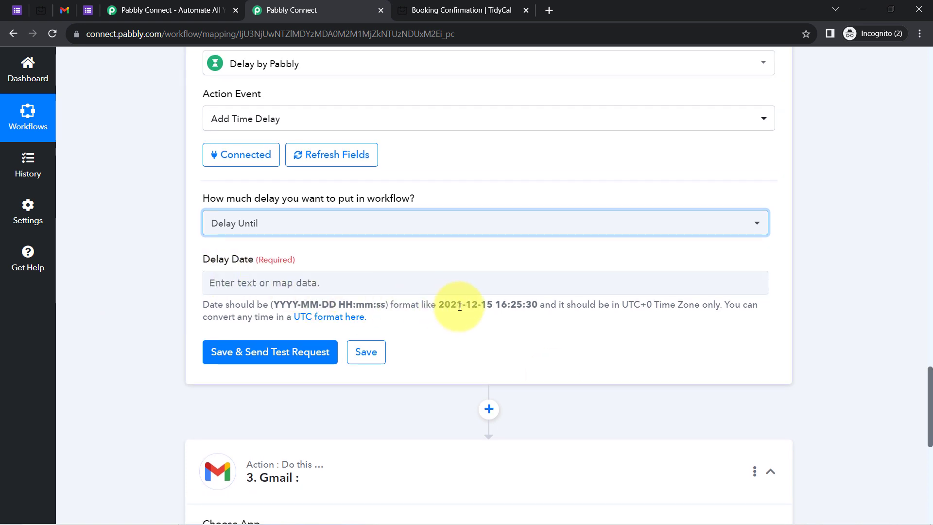
drag(439, 307, 524, 306)
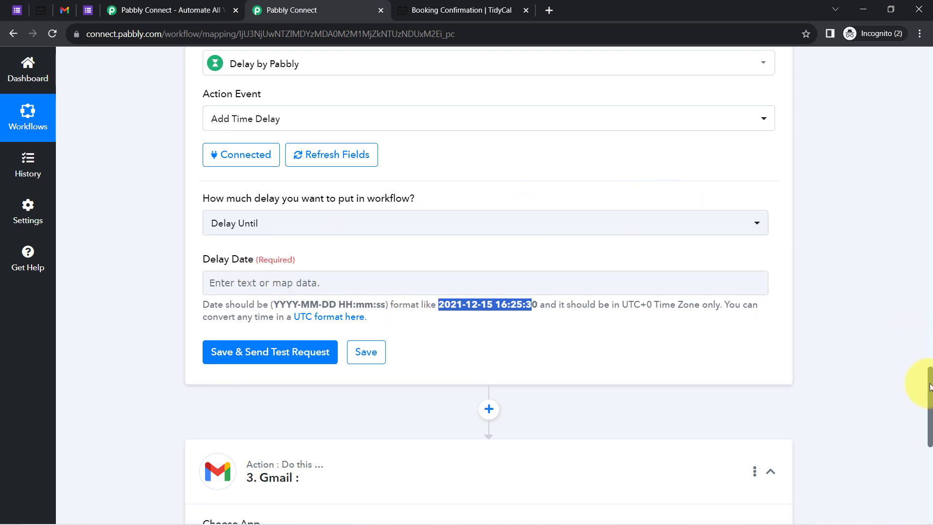
Insert a second Date/Time Formatter action between the existing formatter and the Delay by Pabbly action.
scroll(919, 360, up, 7)
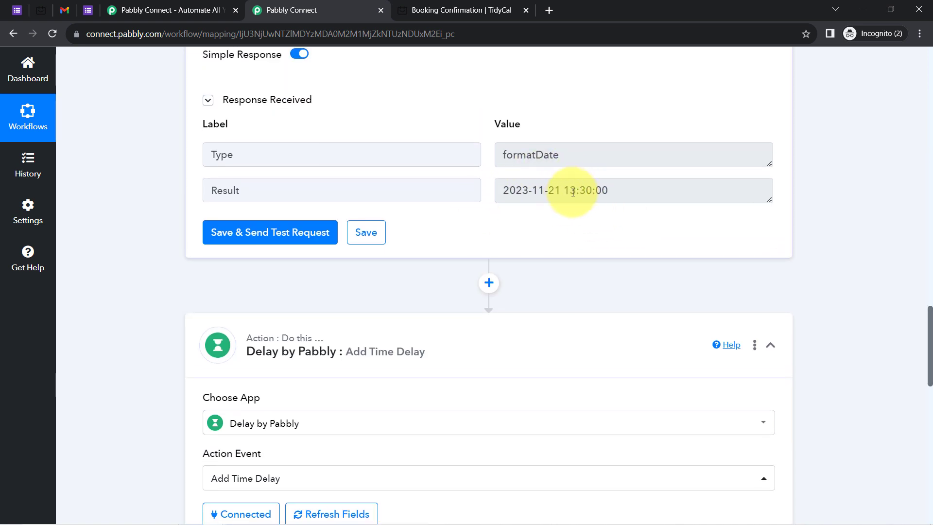
drag(565, 190, 592, 194)
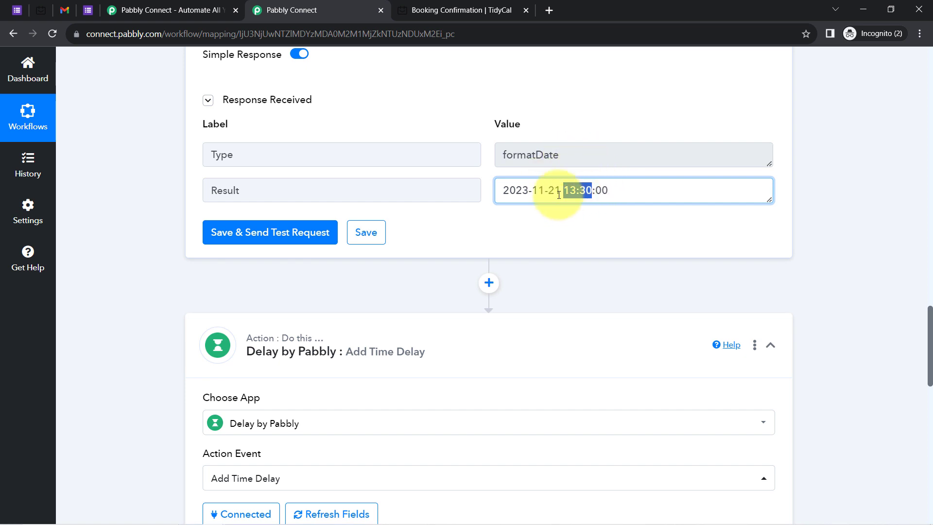
click(490, 282)
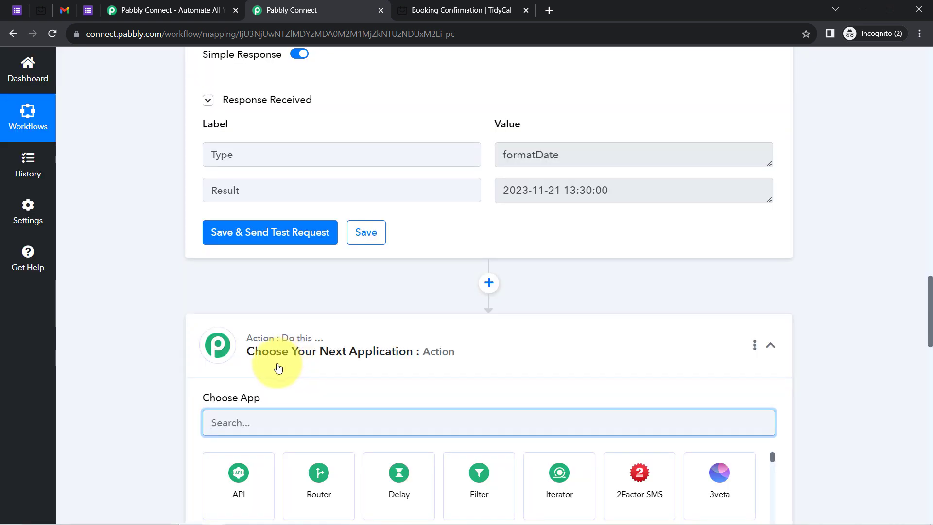
text(dat)
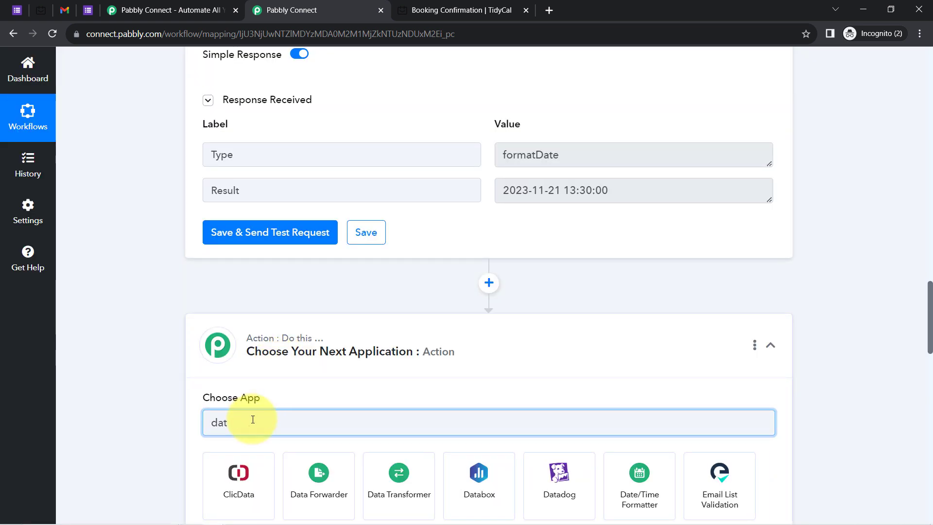
text(e)
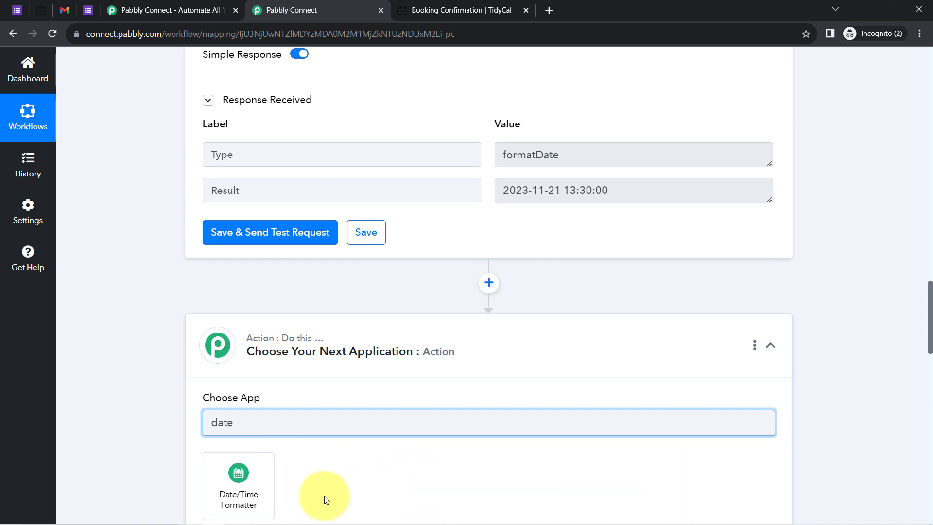
click(238, 489)
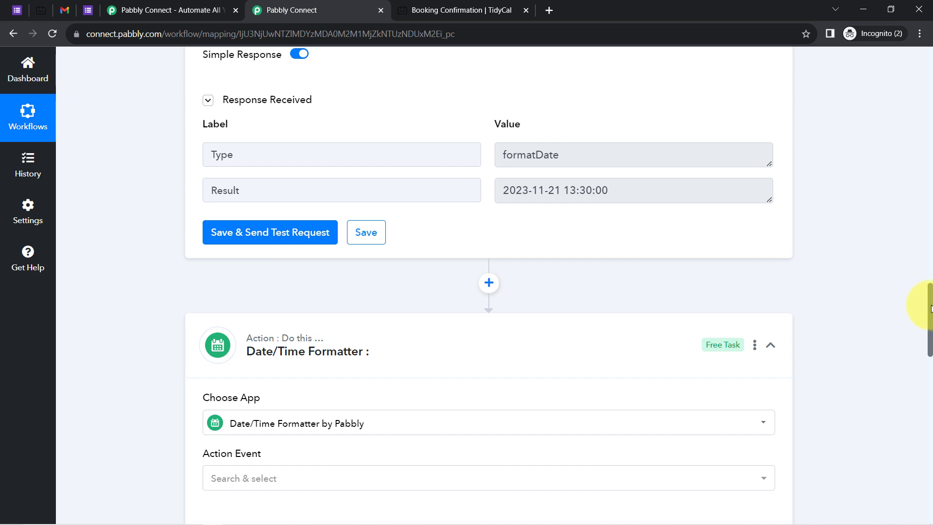
Set the new Date/Time Formatter's action event to Add/Subtract Time and connect it.
drag(932, 309, 932, 328)
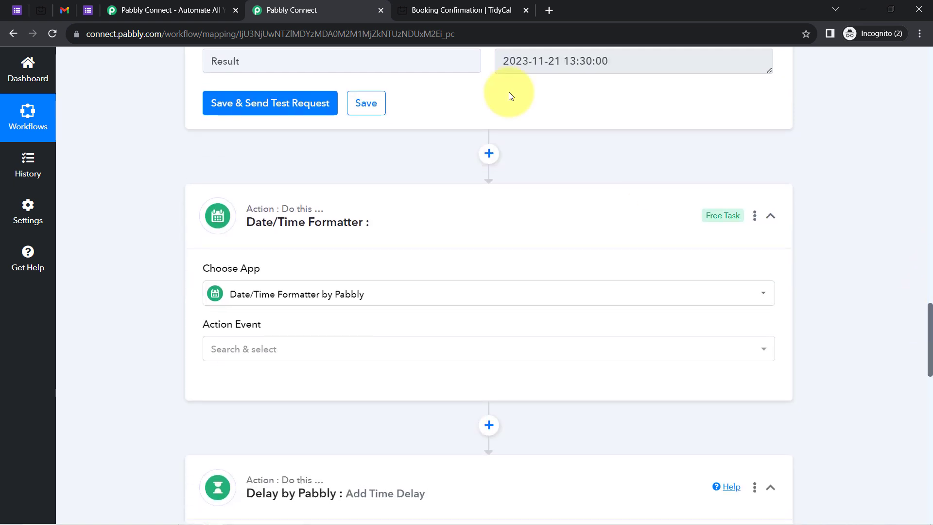
click(219, 349)
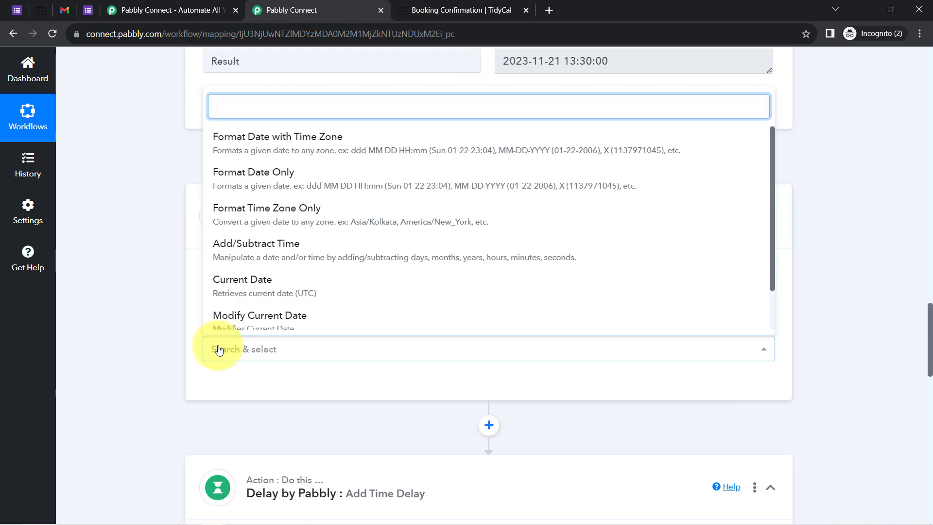
click(225, 245)
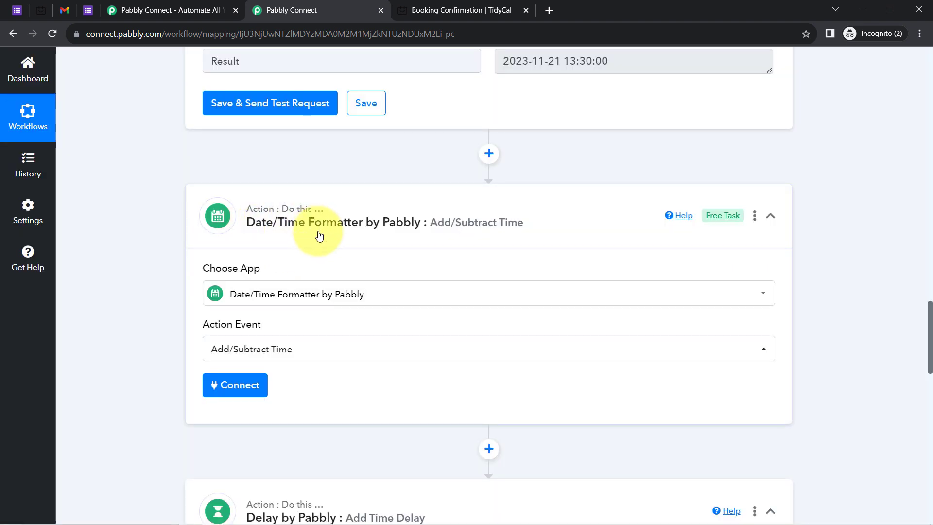
click(231, 384)
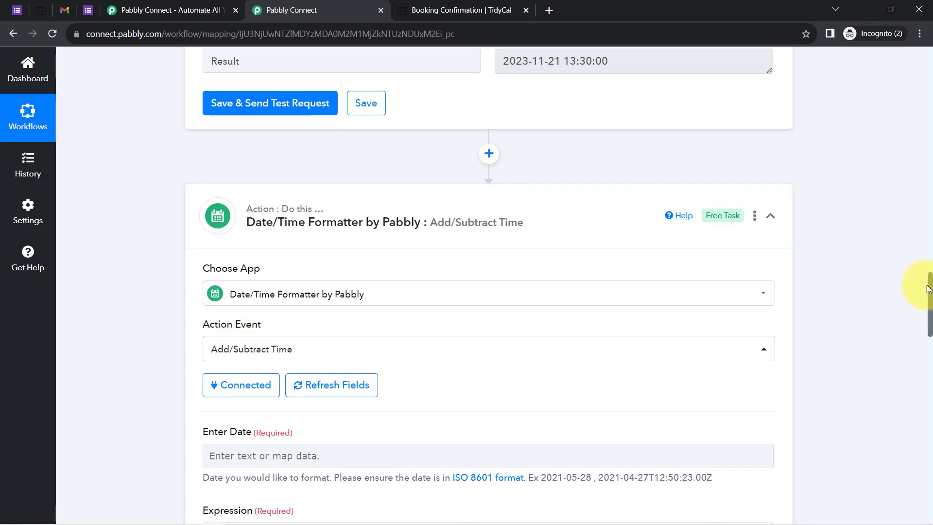
Map the Enter Date field to the Result value from the step 2 Format Date with Time Zone action.
scroll(931, 294, down, 7)
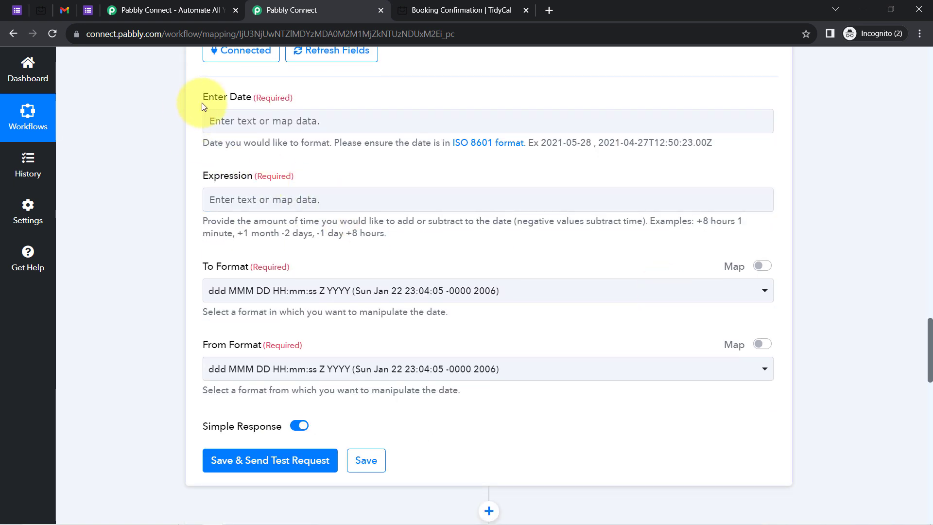
click(244, 113)
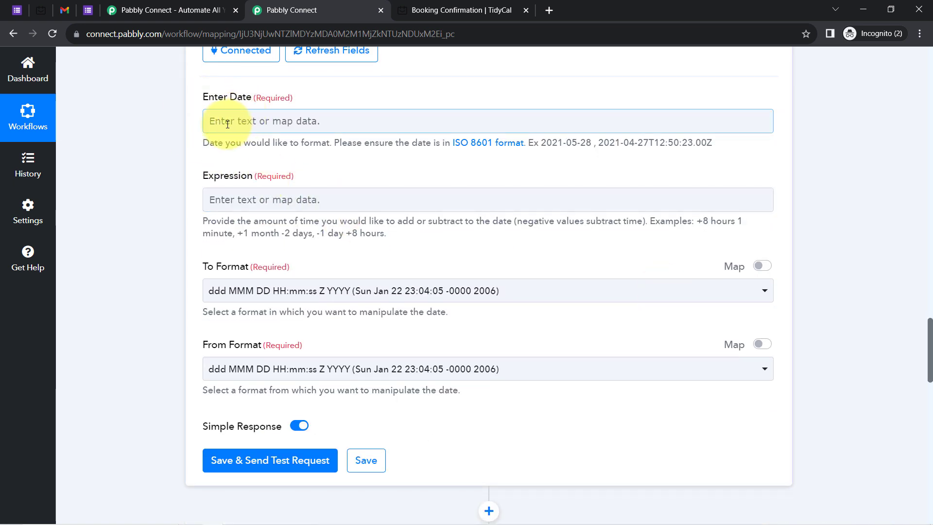
click(227, 125)
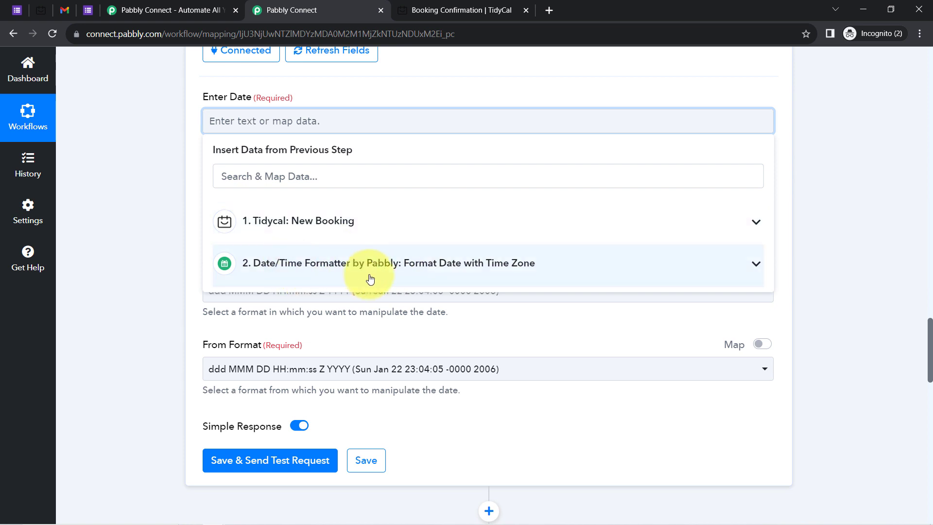
click(395, 270)
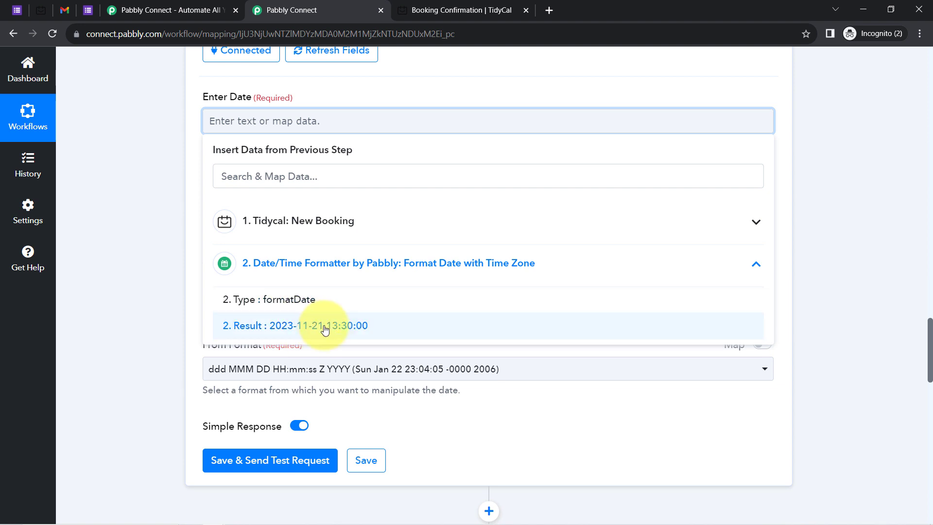
click(320, 326)
click(138, 179)
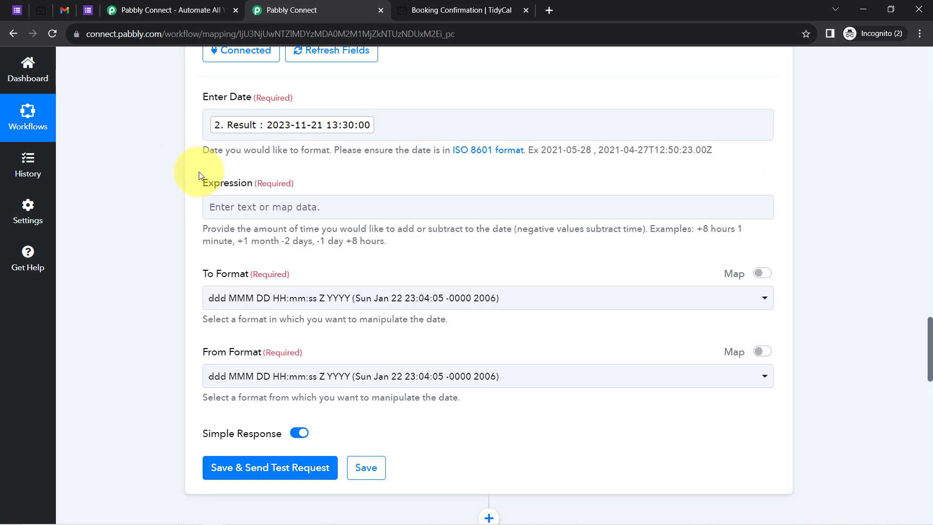
Set the Expression of the Add/Subtract Time action to +3 hours.
drag(205, 188, 252, 184)
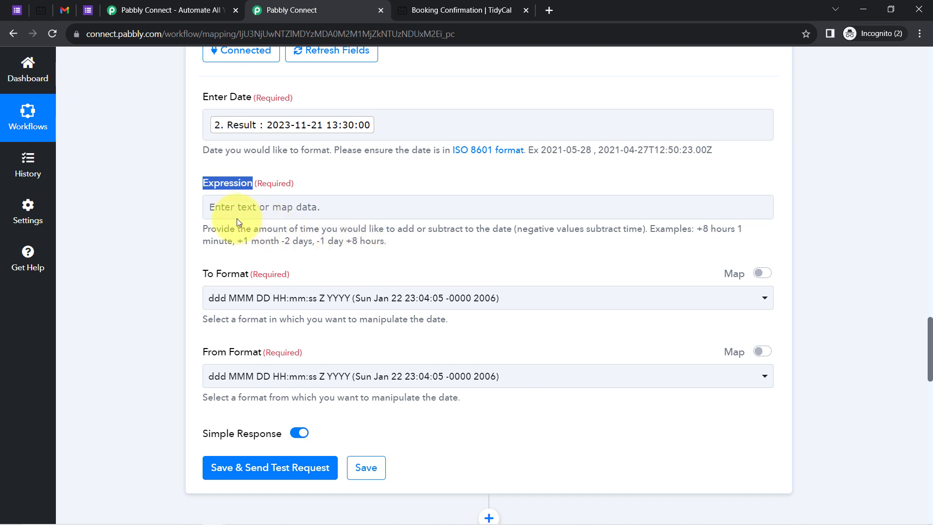
click(214, 207)
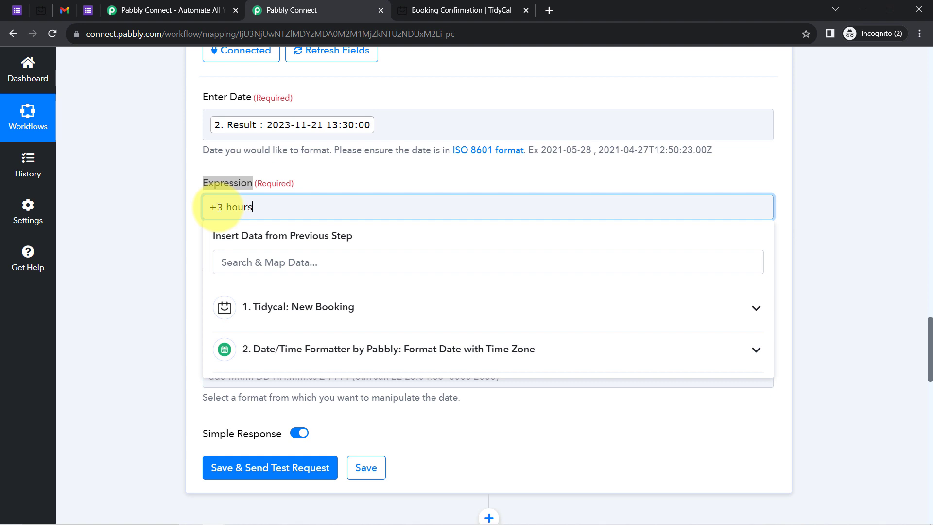
click(153, 232)
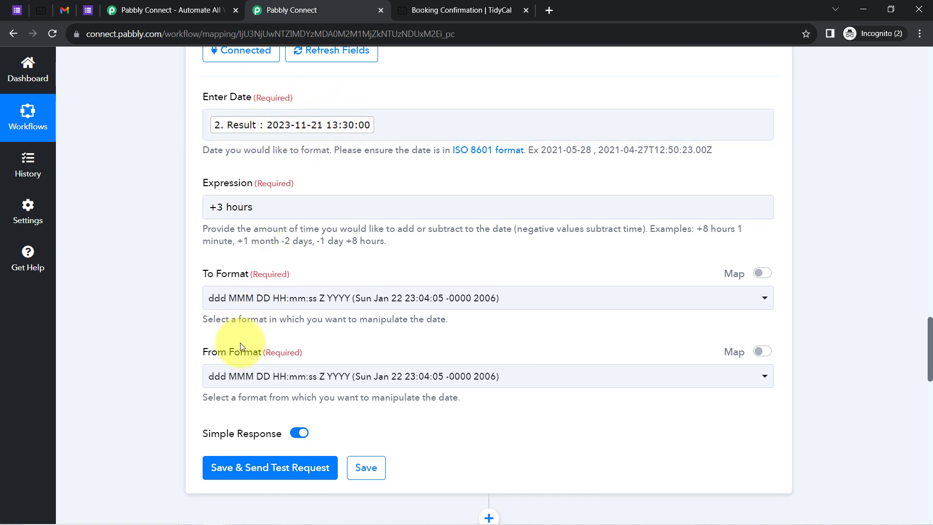
Set the From Format to YYYY-MM-DD HH:mm:ss Z and check it against the date format the Delay action requires.
click(236, 377)
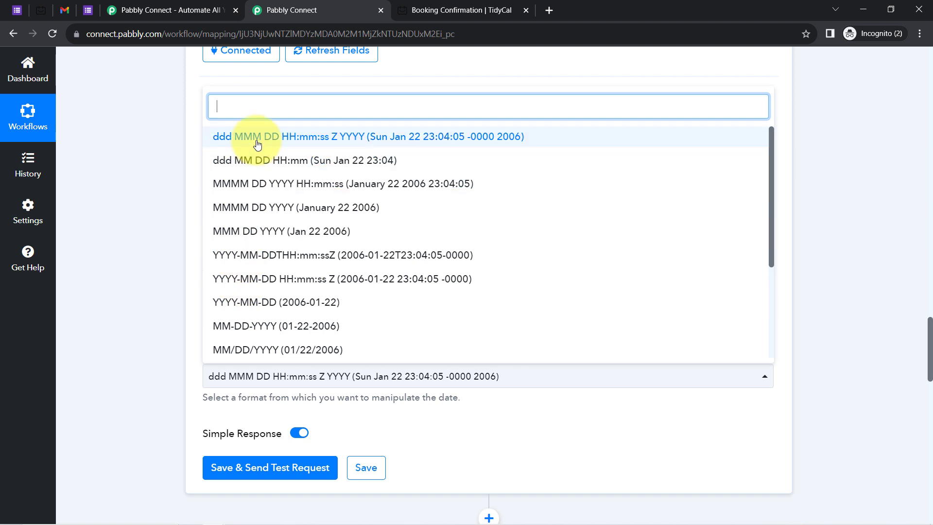
click(261, 279)
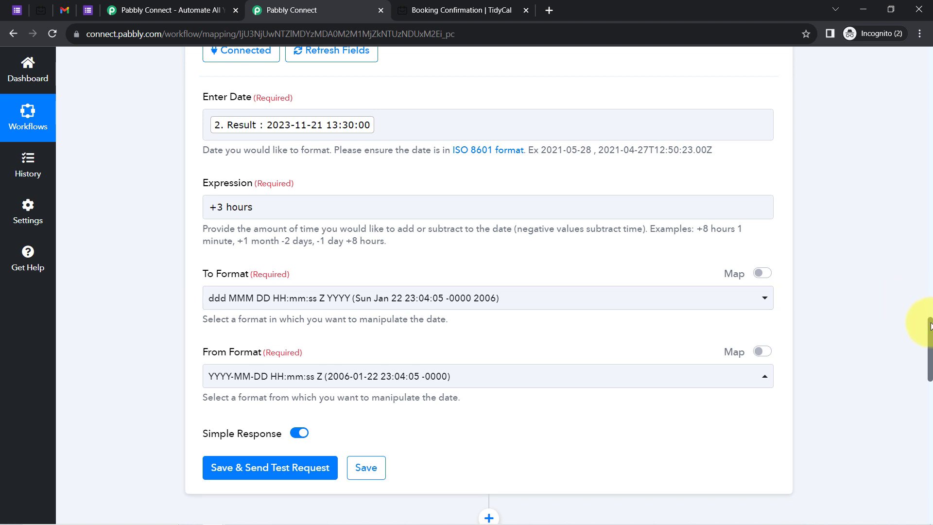
scroll(930, 326, down, 7)
scroll(920, 392, down, 3)
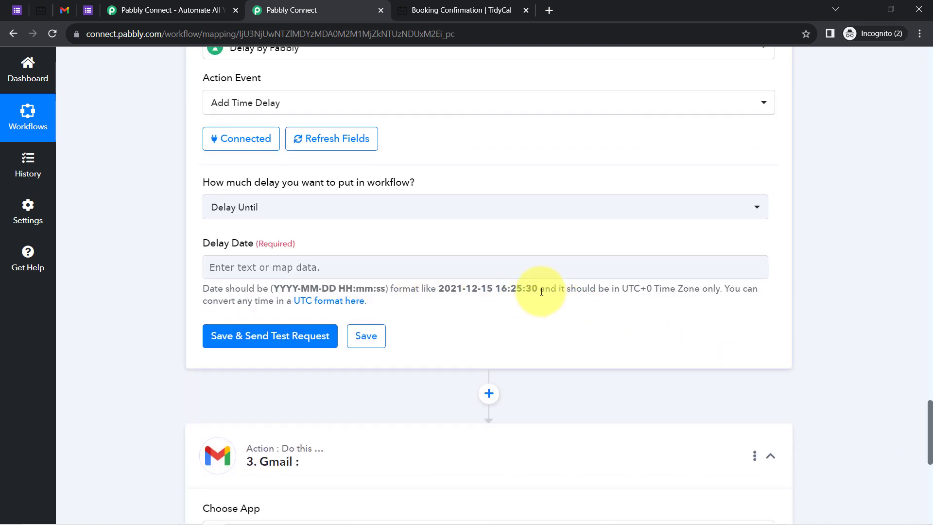
drag(540, 291, 450, 291)
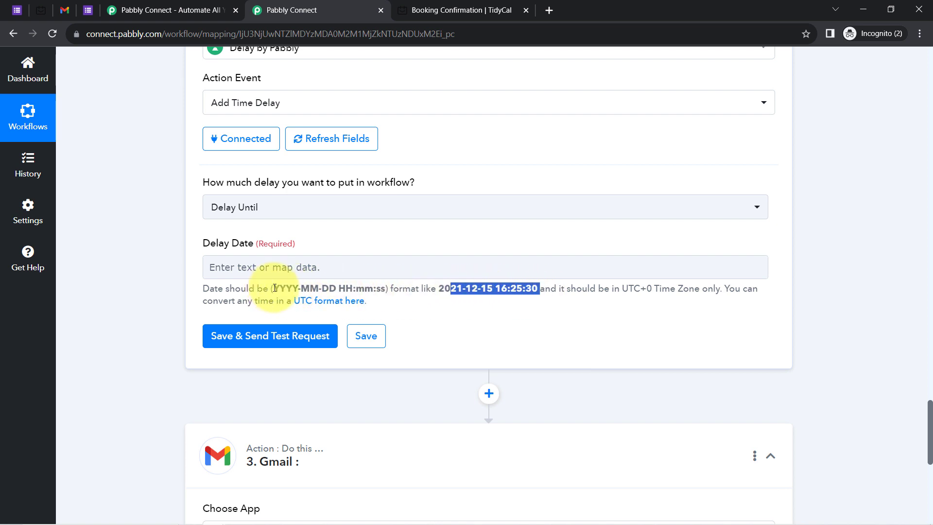
drag(274, 288, 329, 288)
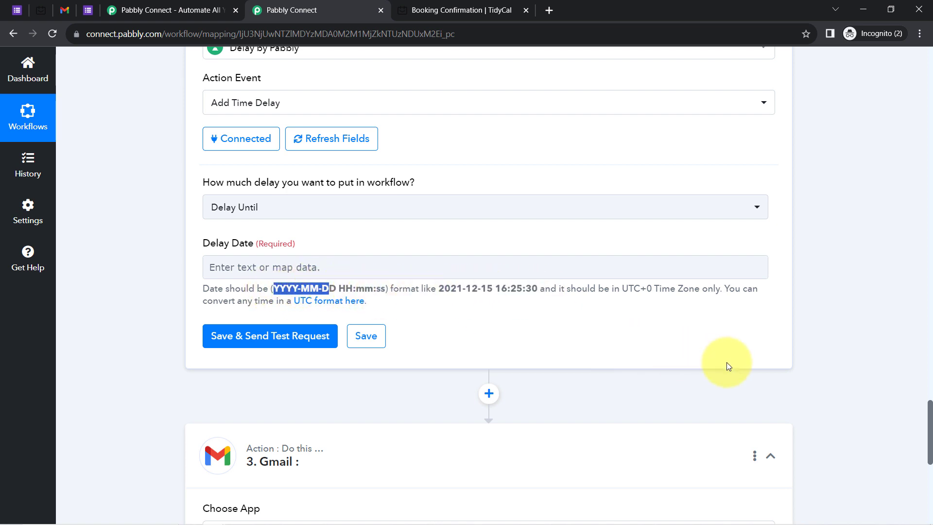
drag(931, 440, 928, 348)
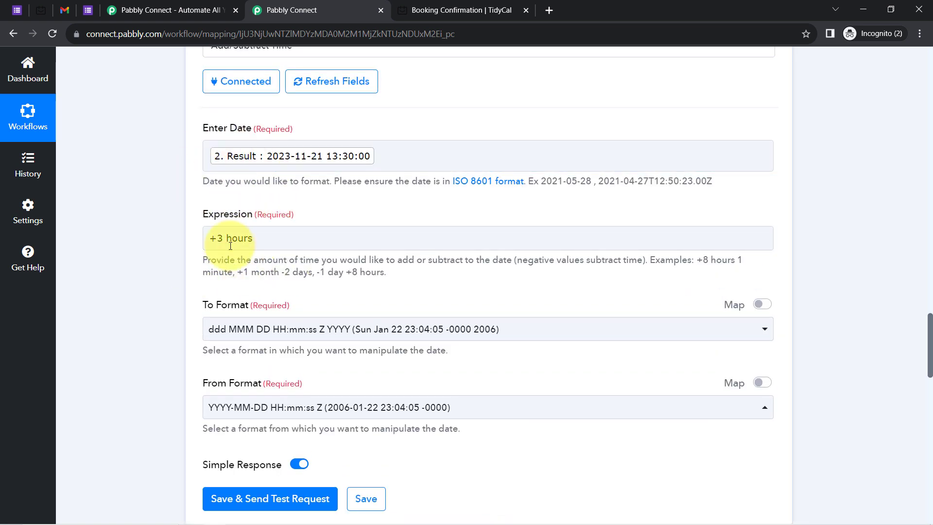
Set the To Format of the Add/Subtract Time action to YYYY-MM-DD HH:mm:ss.
click(217, 336)
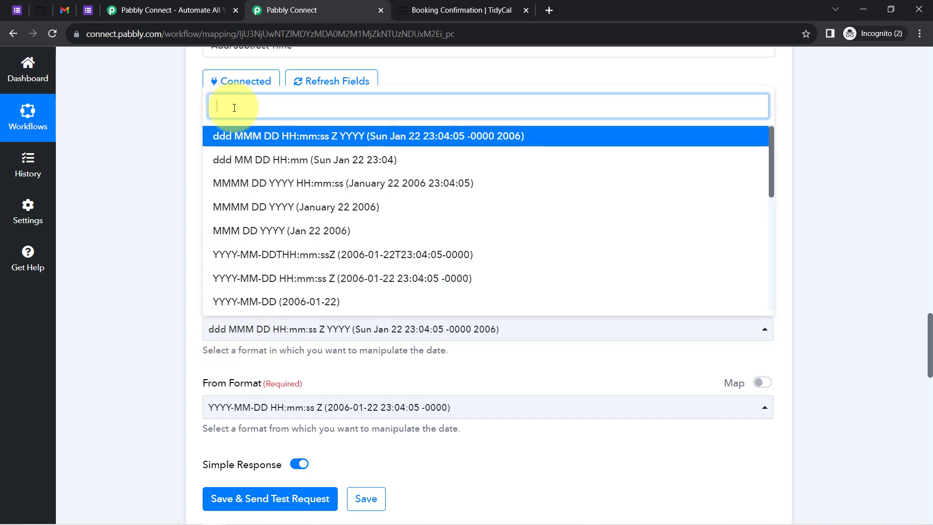
text(yyyy)
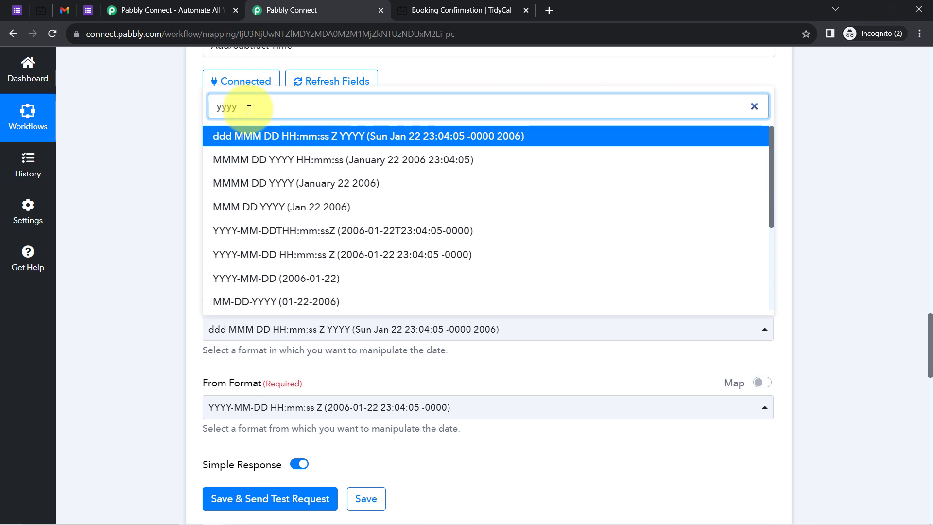
text(-)
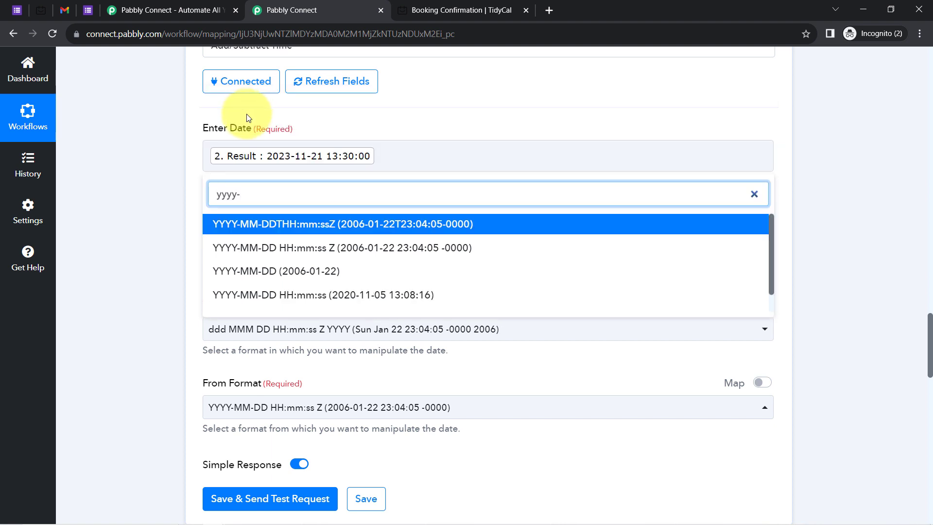
click(315, 295)
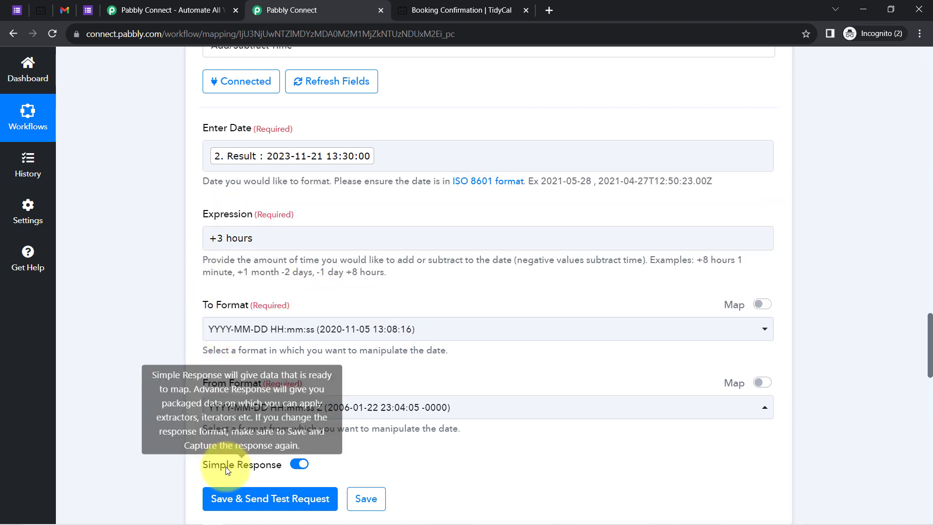
Save the Add/Subtract Time action with a test request and check the Result date and time in its response.
click(231, 501)
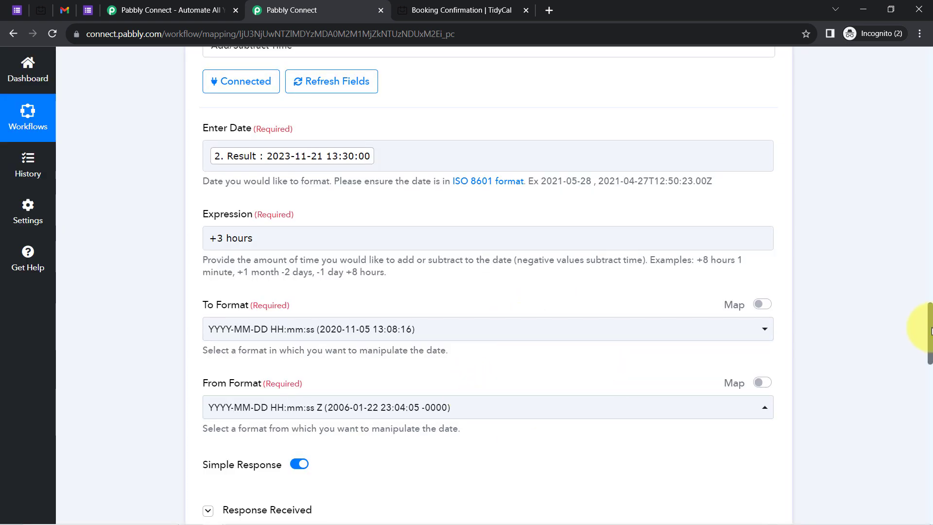
scroll(931, 324, down, 6)
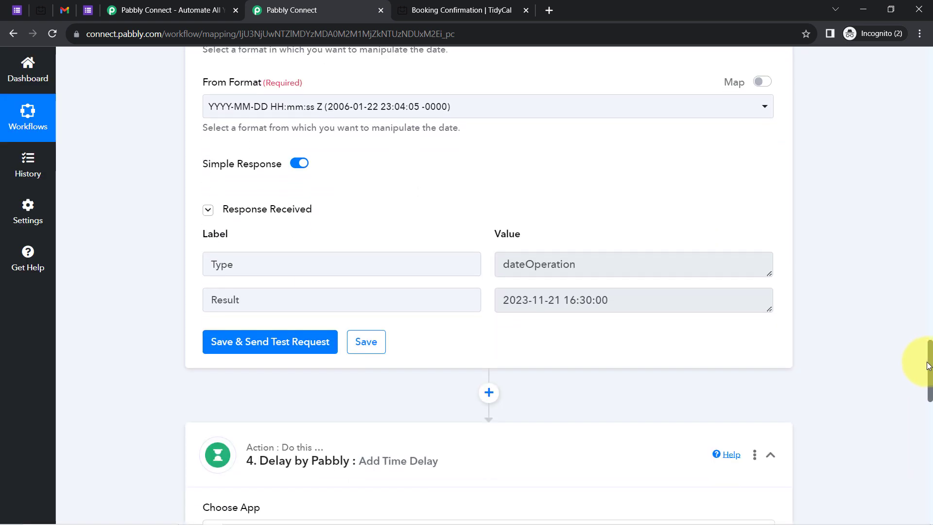
drag(610, 297, 532, 298)
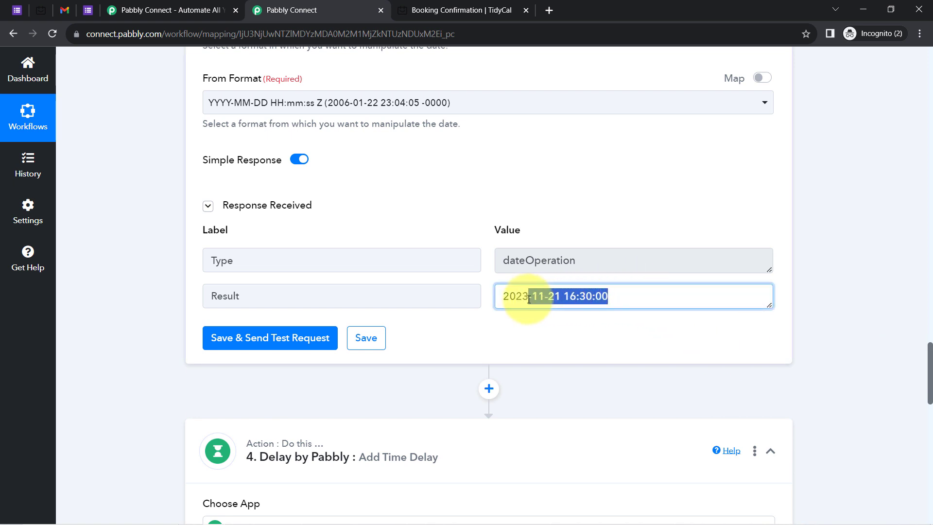
drag(529, 300, 517, 304)
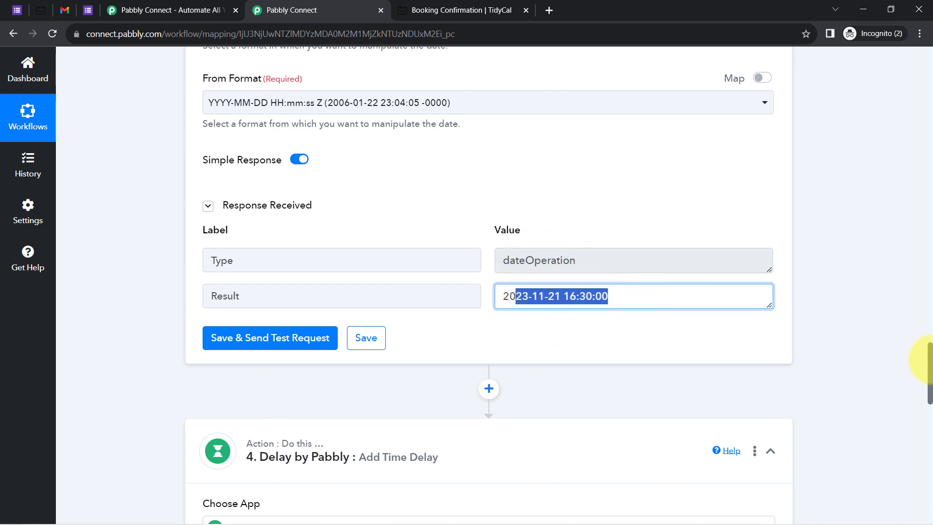
Refresh the Delay action's fields and map Delay Date to the Result value from the step 3 Add/Subtract Time action.
drag(931, 361, 926, 419)
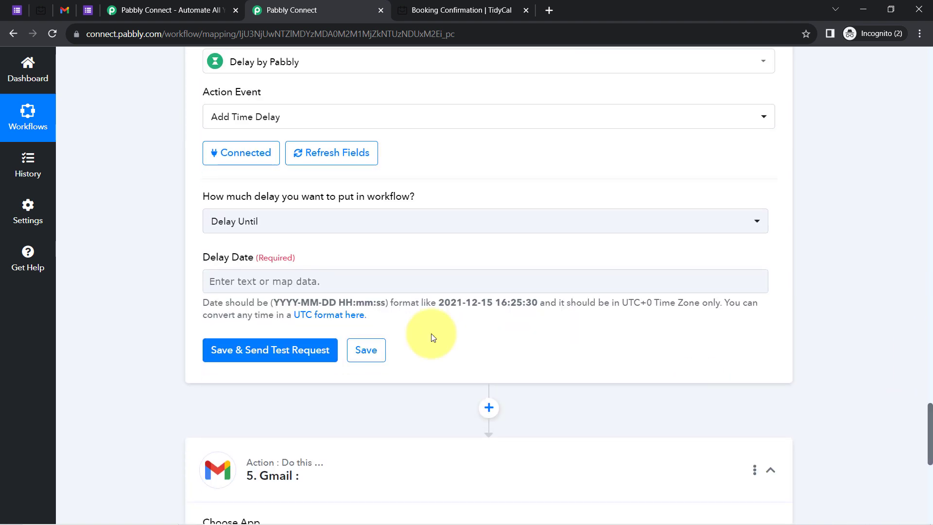
click(230, 277)
click(231, 277)
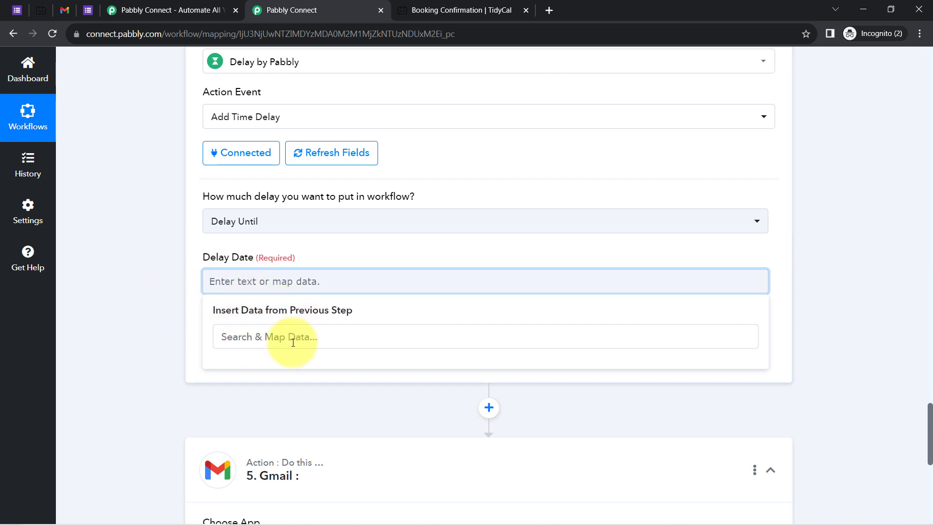
click(332, 157)
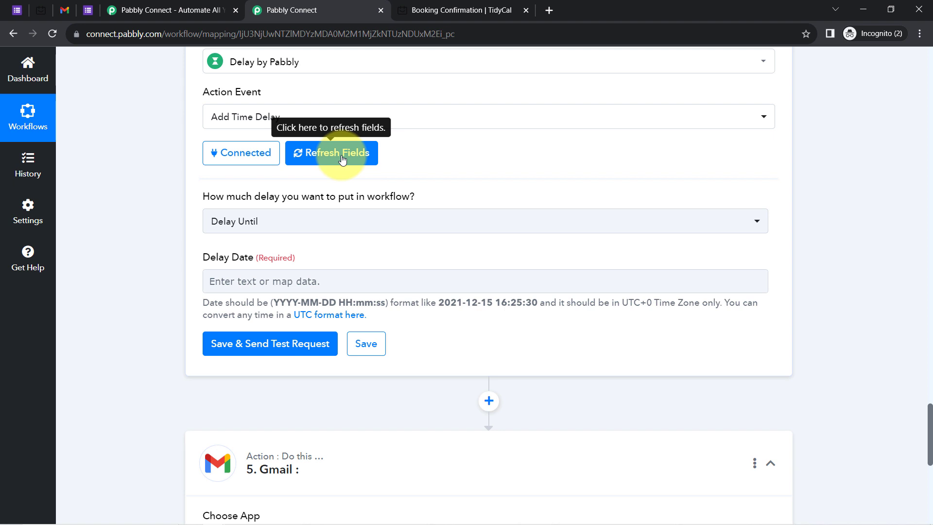
click(236, 271)
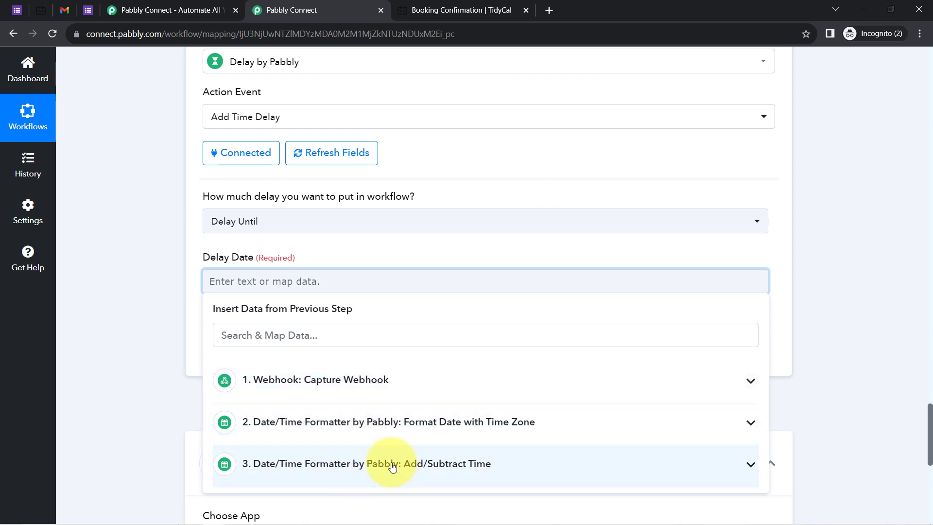
click(443, 467)
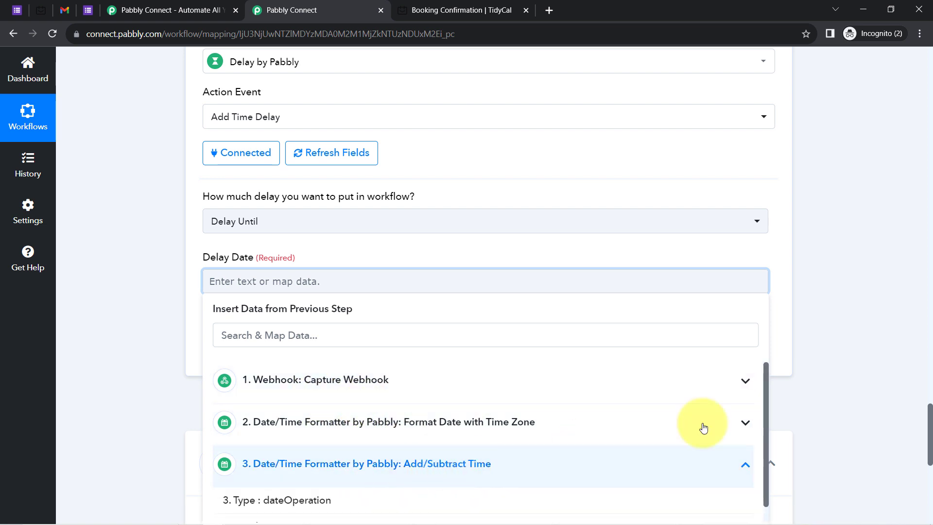
scroll(924, 457, down, 2)
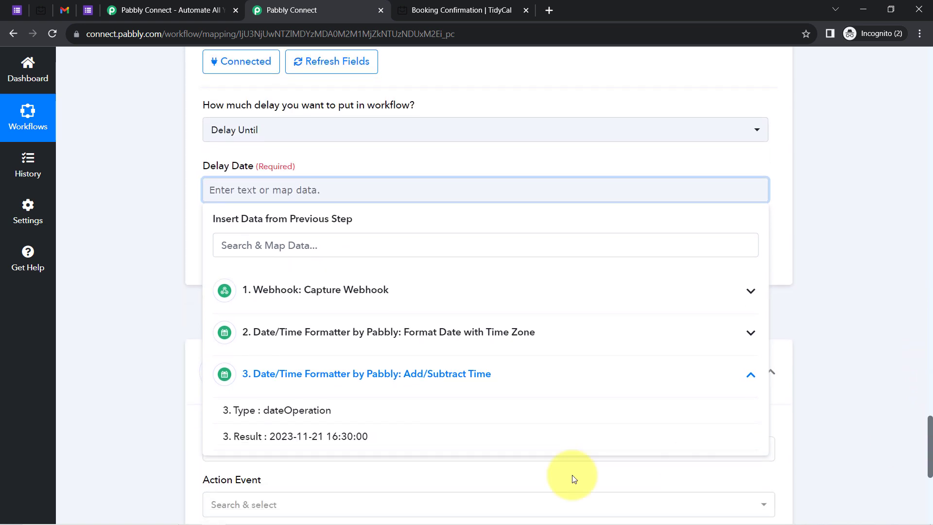
click(348, 432)
click(101, 177)
Save the Delay action with a test request and check the Message value in its response.
click(238, 261)
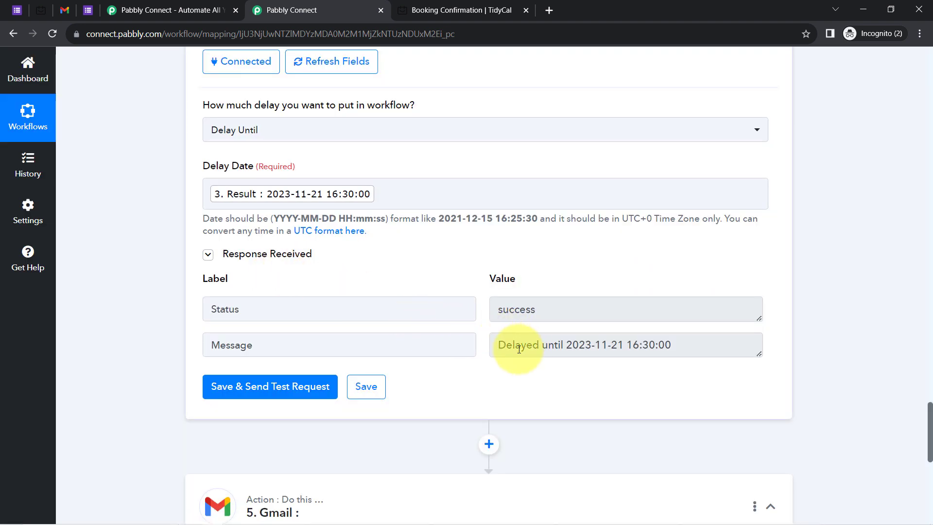
drag(512, 346, 555, 346)
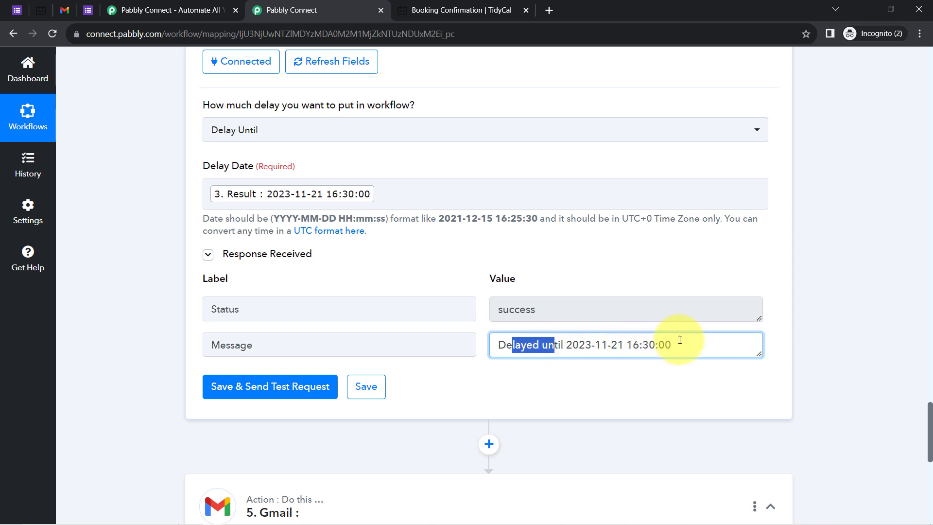
drag(680, 340, 543, 351)
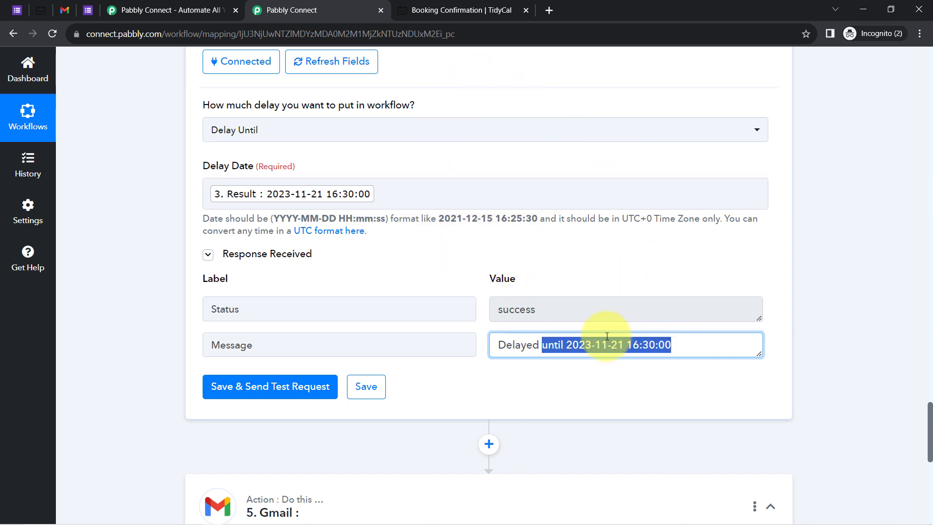
click(652, 342)
drag(700, 346, 627, 346)
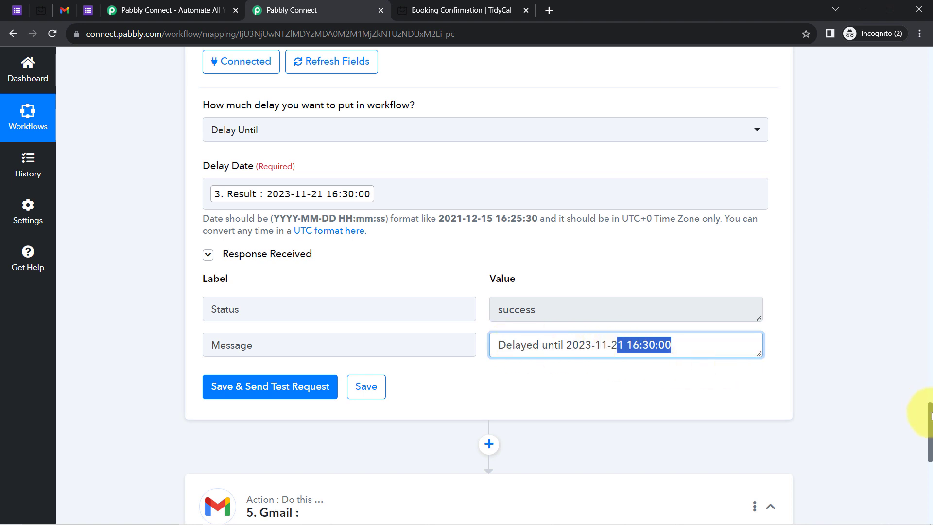
Set the Gmail action event to Send Email and open its account connection settings.
scroll(929, 415, down, 1)
scroll(894, 407, up, 2)
scroll(892, 407, down, 1)
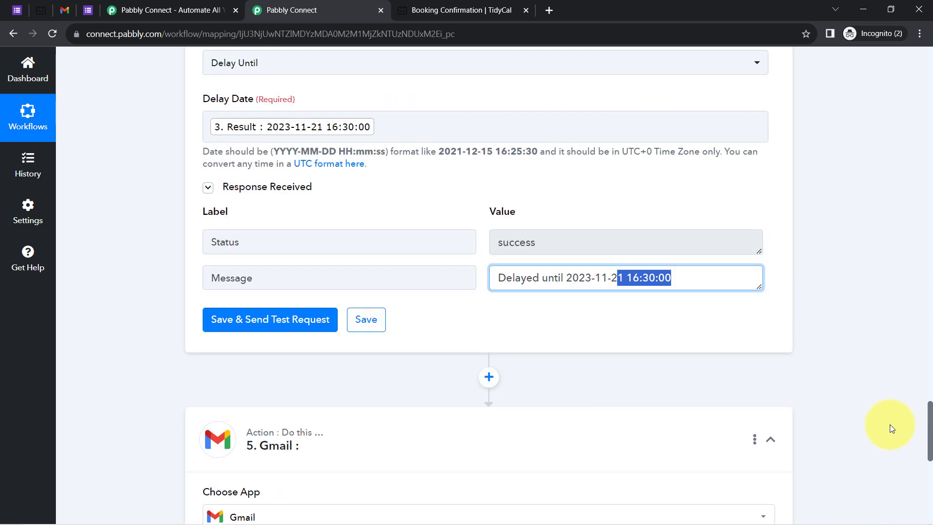
scroll(891, 428, down, 5)
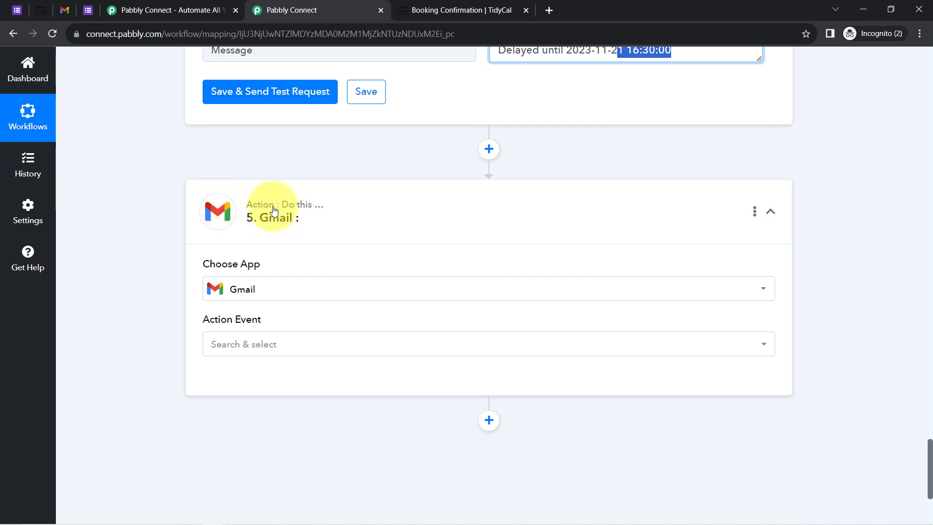
click(220, 346)
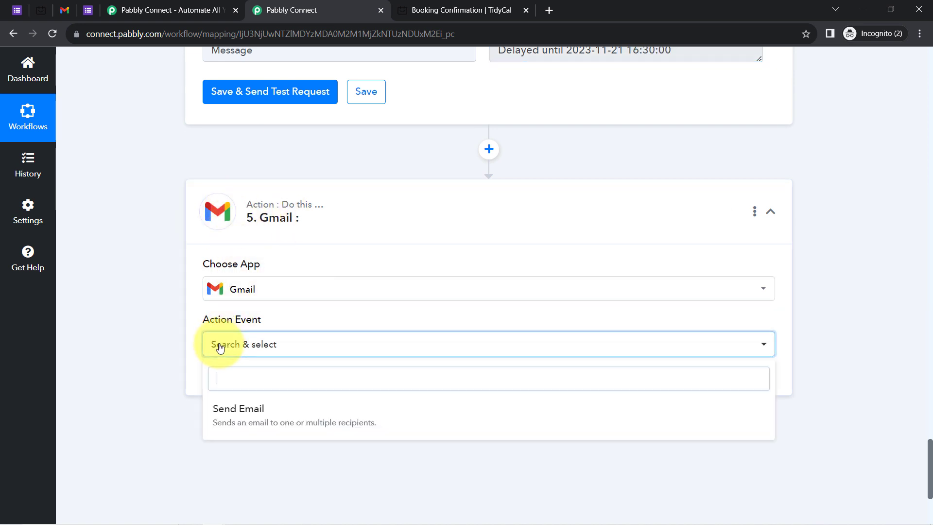
click(227, 410)
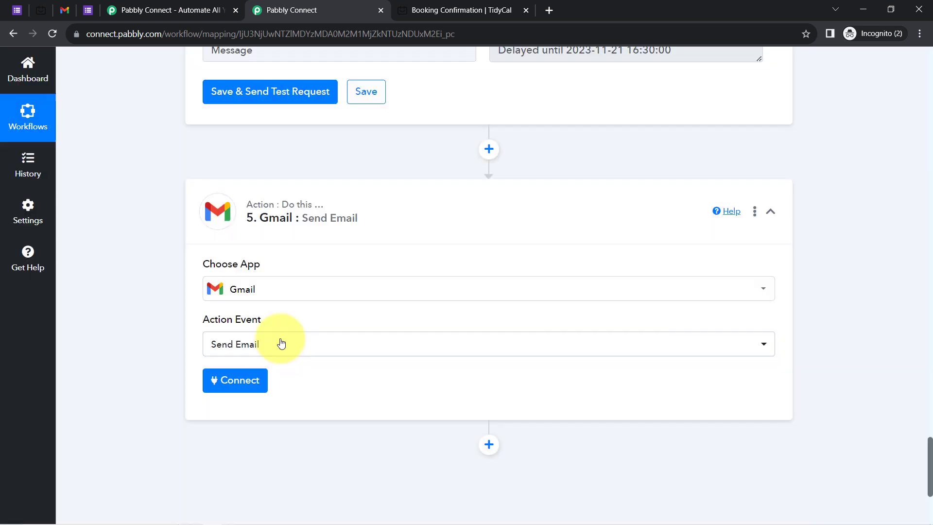
click(228, 381)
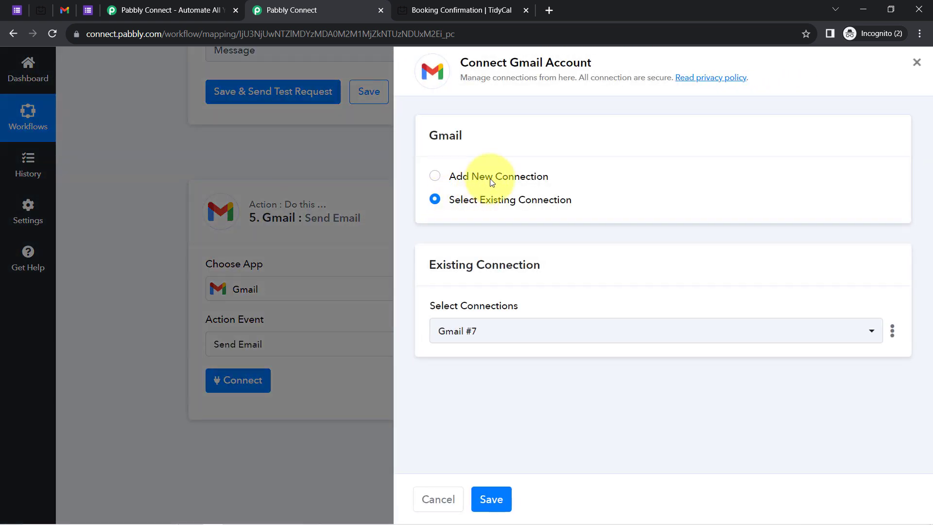
click(492, 177)
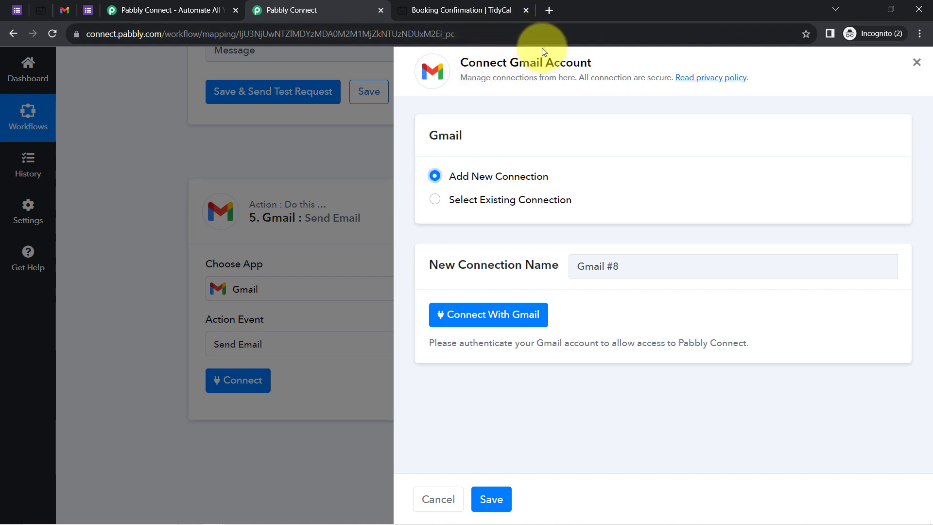
click(471, 312)
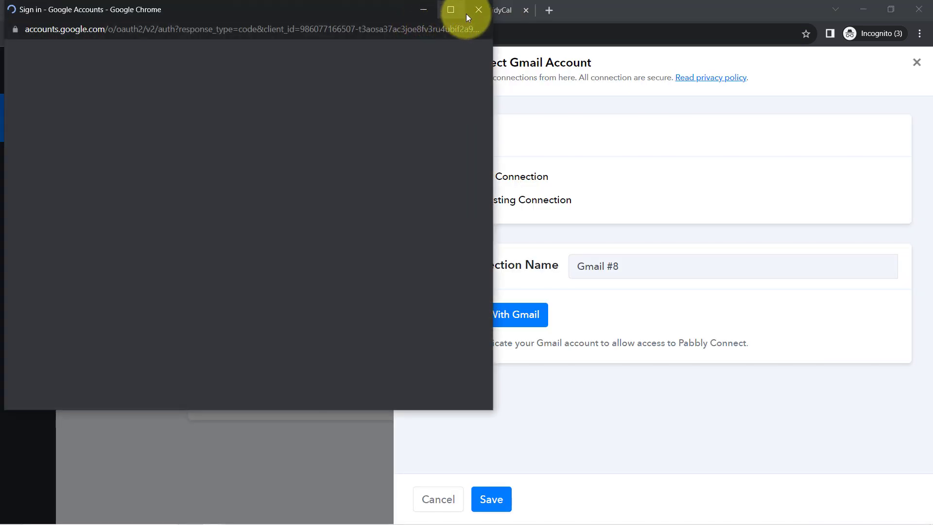
click(475, 11)
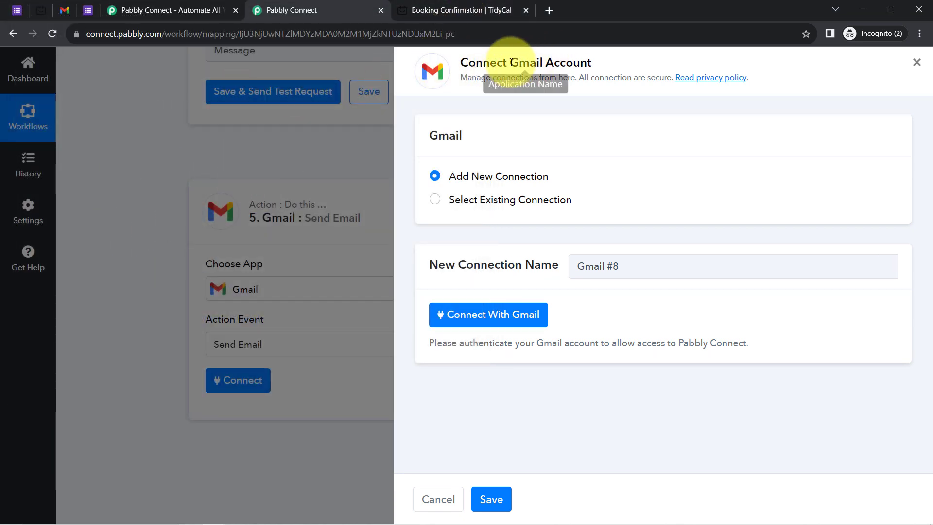
Connect the Gmail action using the existing connection Gmail #7 and save it.
click(434, 204)
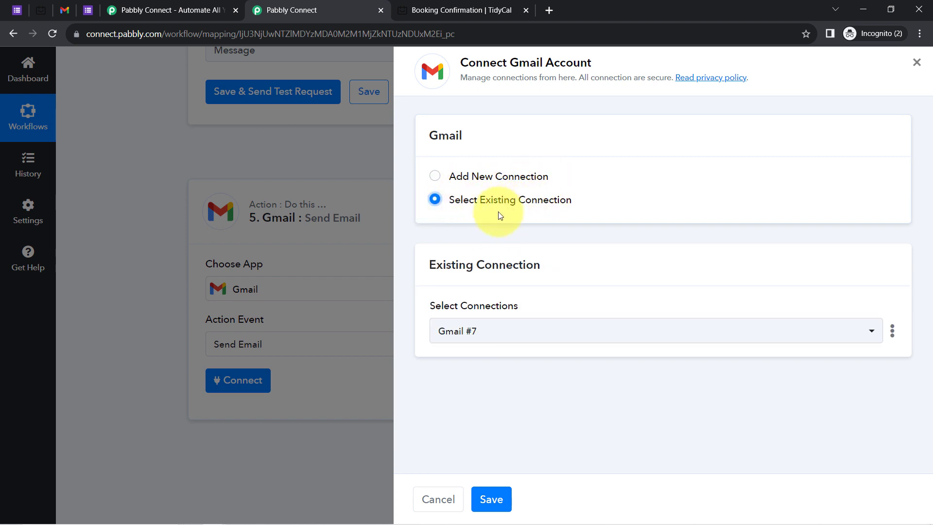
click(493, 499)
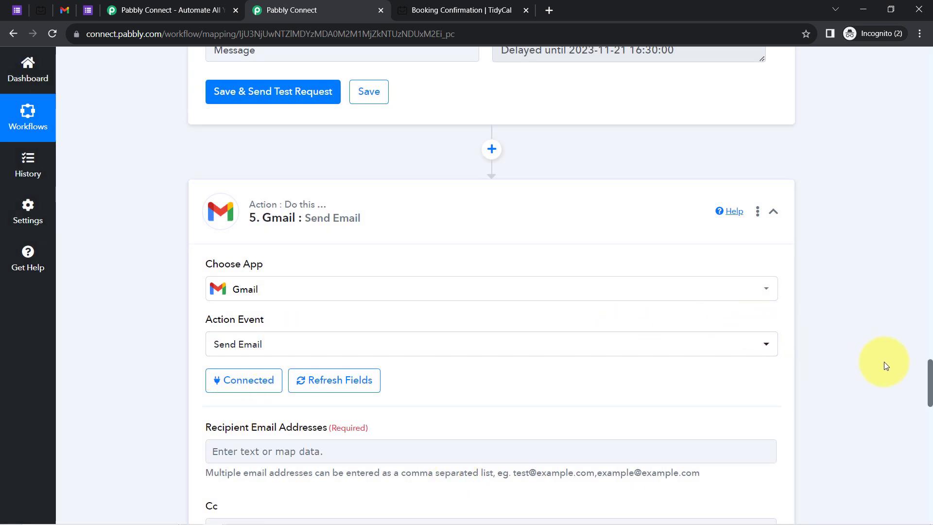
Map the Gmail action's Recipient Email Addresses to the Contact Email value from the TidyCal New Booking step.
drag(930, 372, 930, 393)
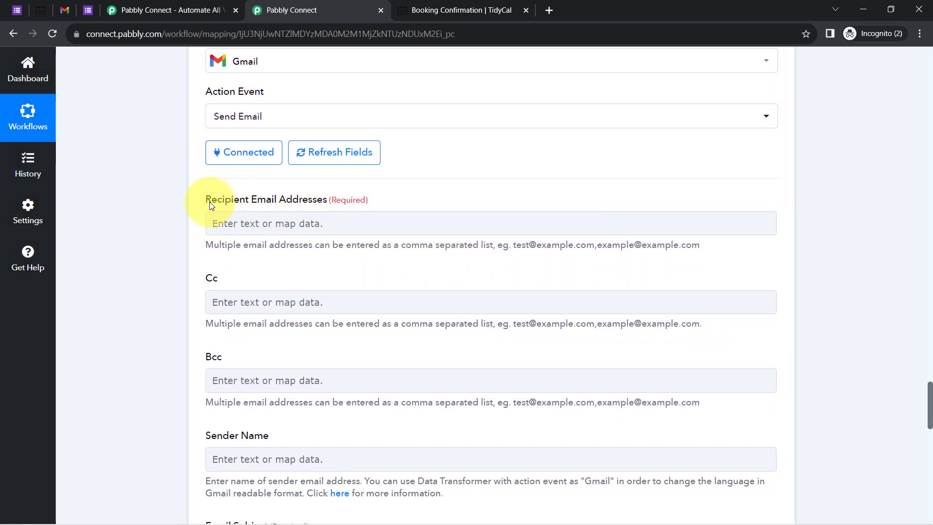
drag(209, 202, 336, 190)
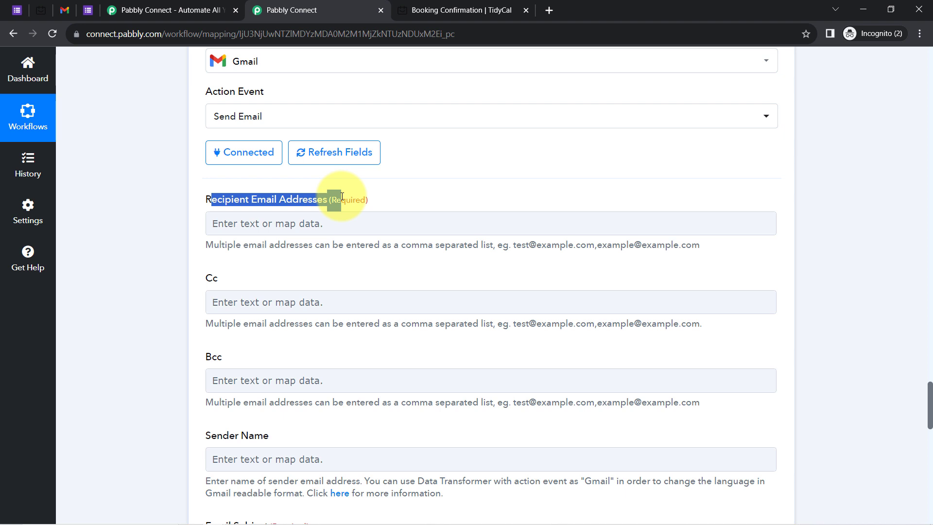
drag(342, 197, 332, 200)
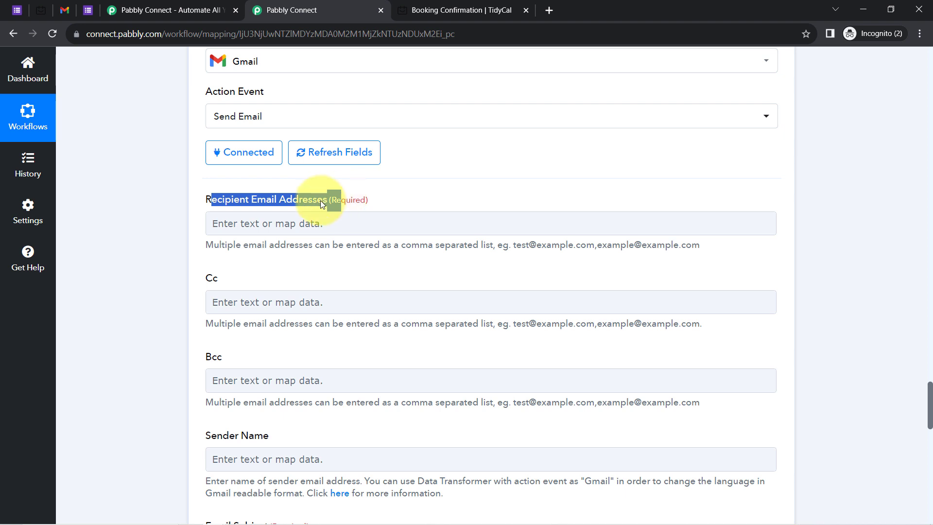
click(280, 223)
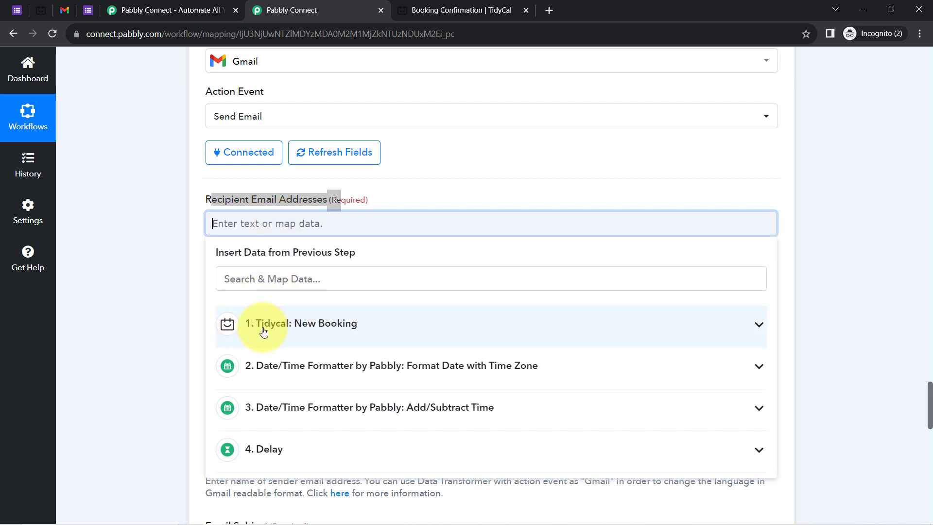
click(323, 323)
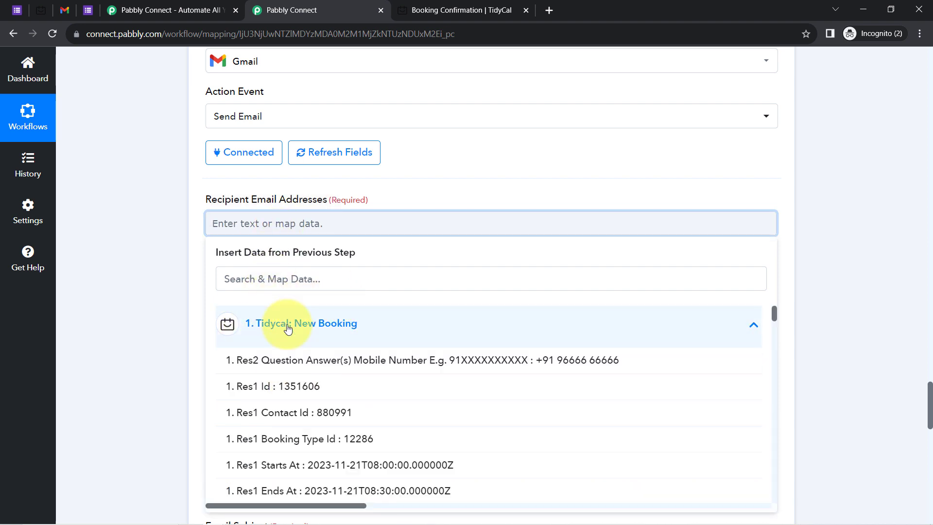
click(285, 275)
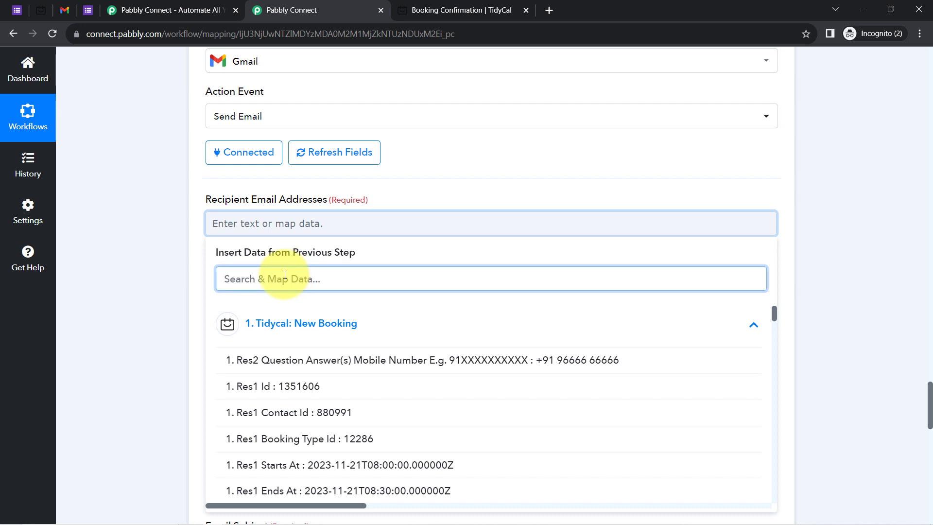
text(@)
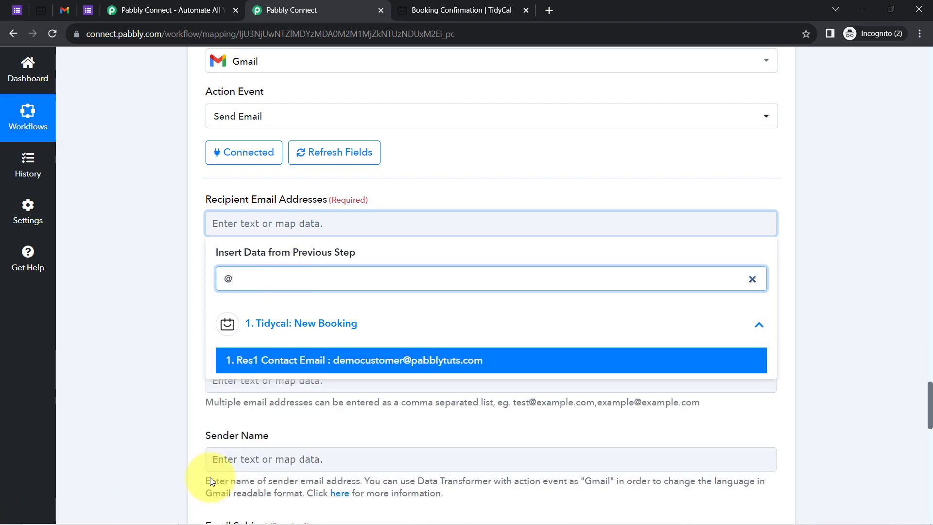
click(251, 364)
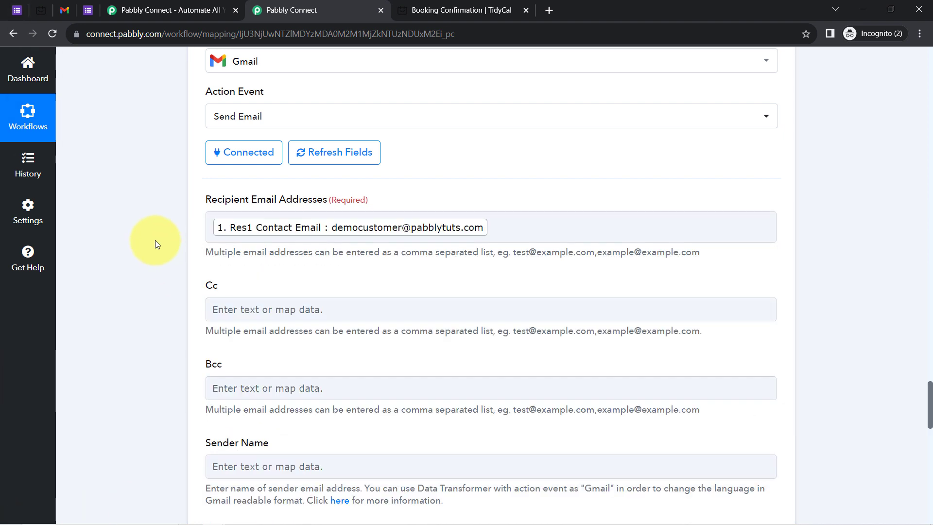
Set the Gmail action's Sender Name to "ABC Salon & Team".
drag(932, 384, 929, 423)
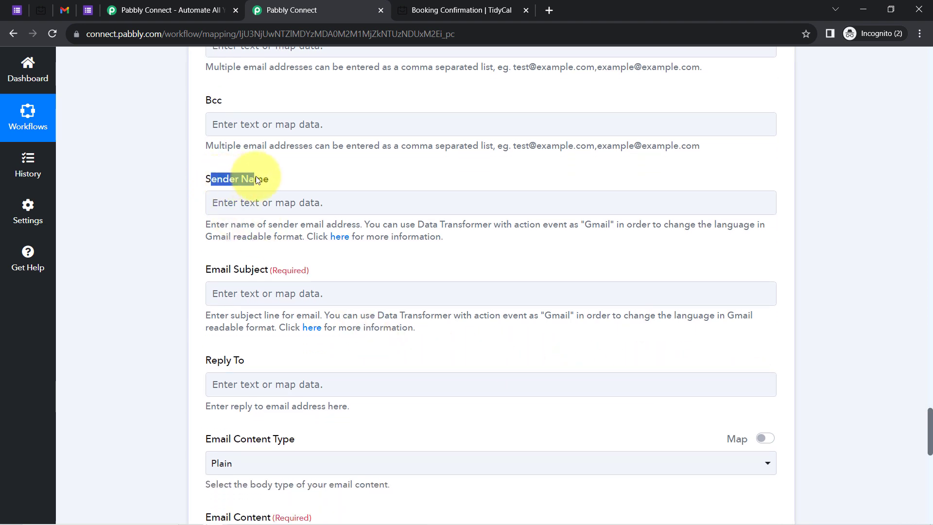
click(238, 203)
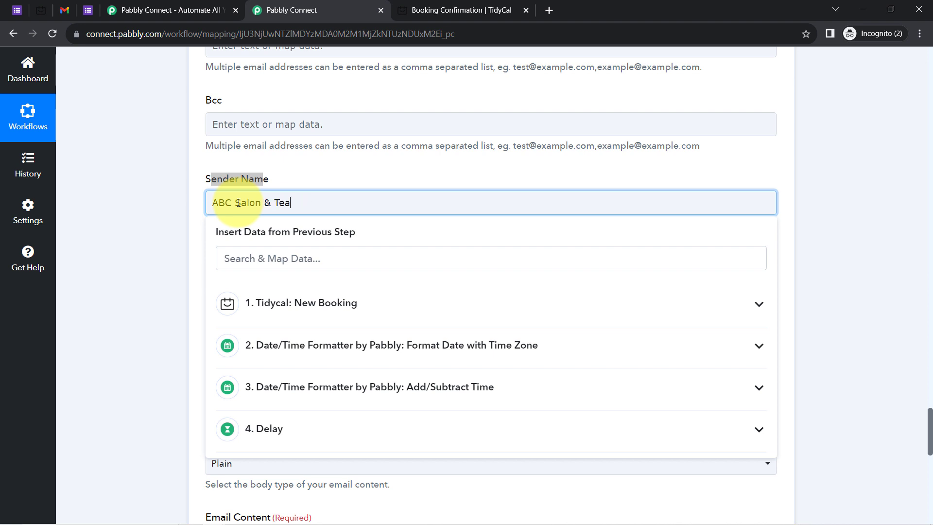
click(188, 247)
Compose the Email Subject as the mapped TidyCal Contact Name followed by ", We Would Love to Hear from You!".
click(230, 292)
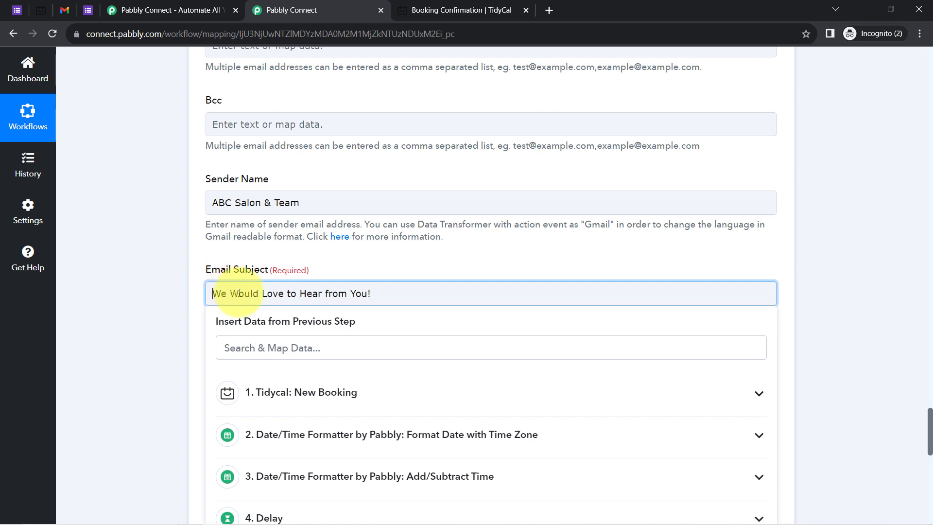
click(232, 348)
text(du)
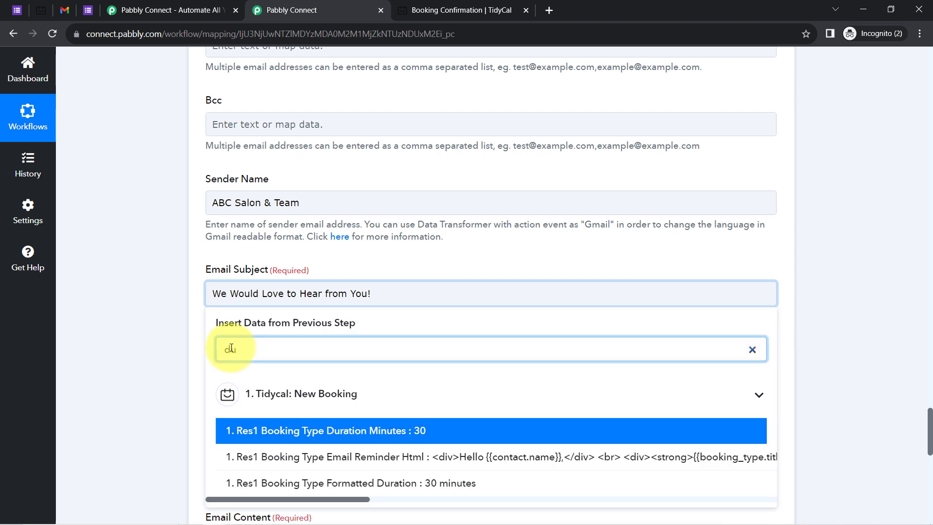
key(BackSpace)
text(e)
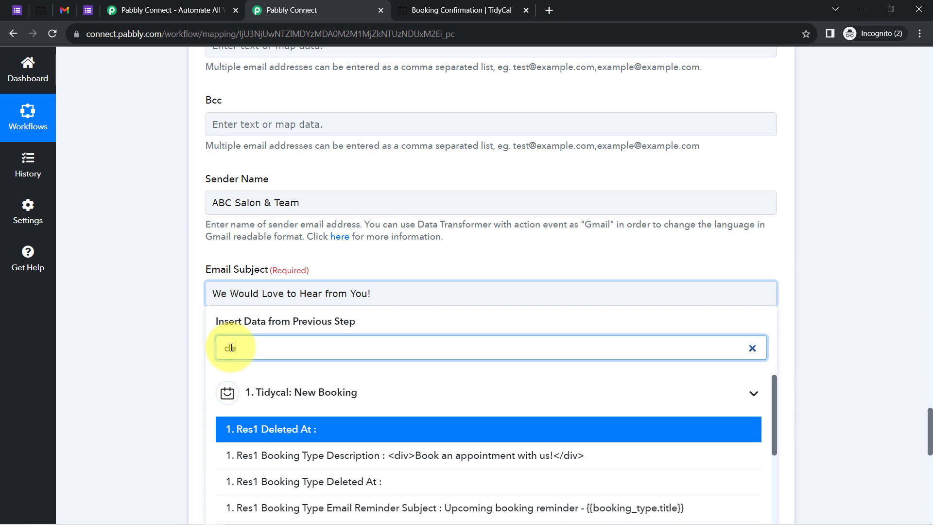
scroll(930, 421, down, 1)
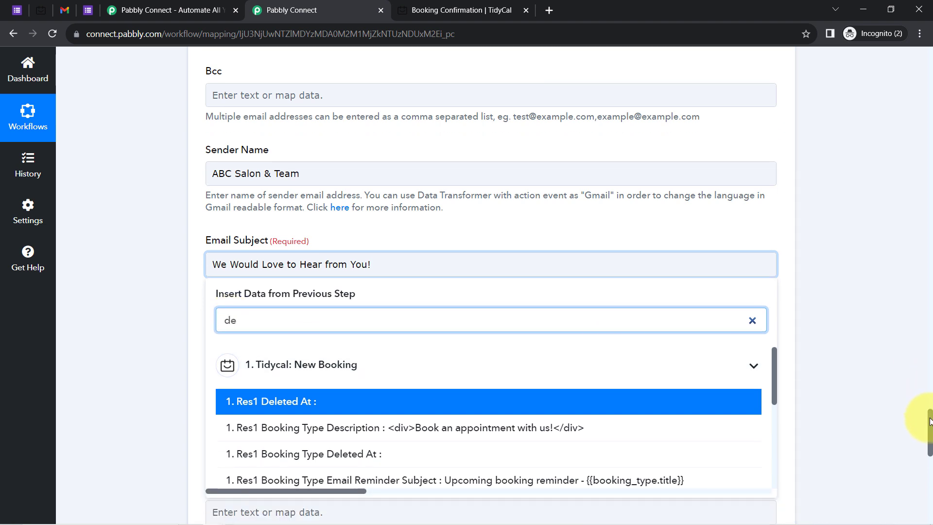
scroll(930, 421, down, 2)
double_click(257, 215)
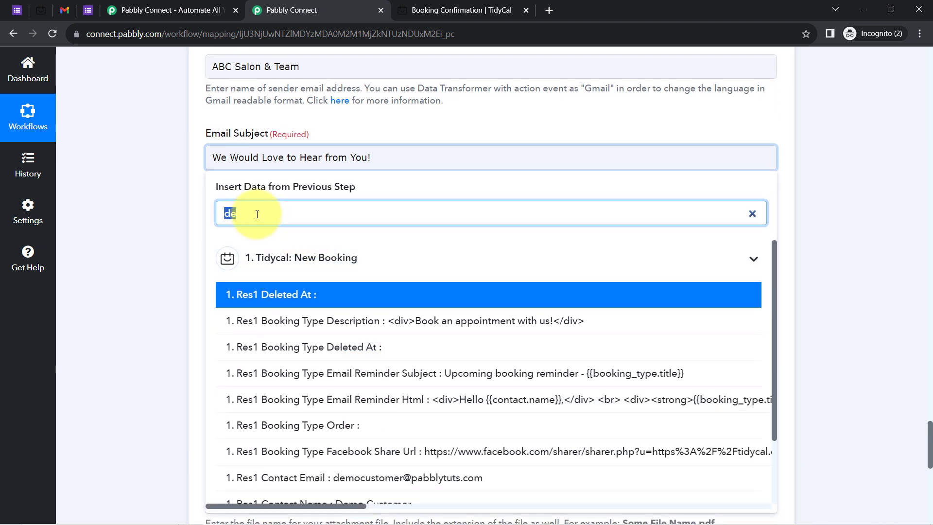
text(name)
click(366, 349)
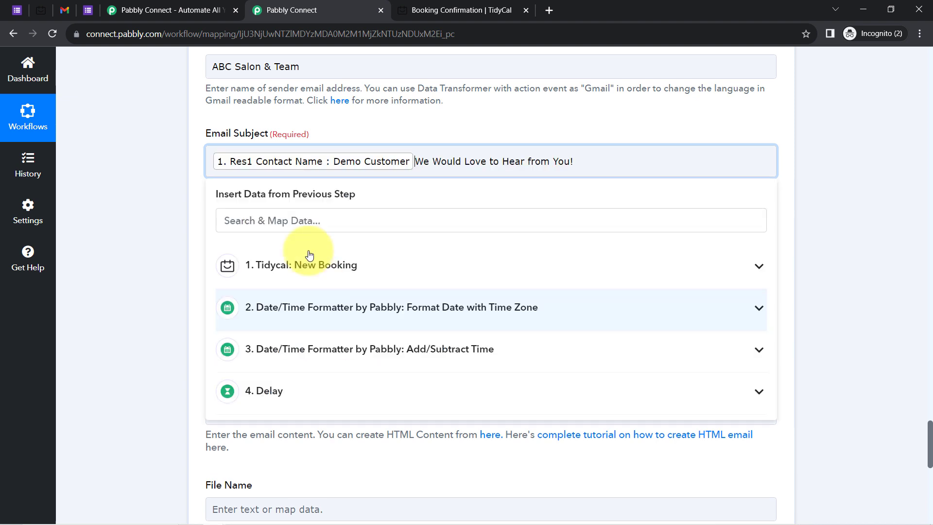
text(,)
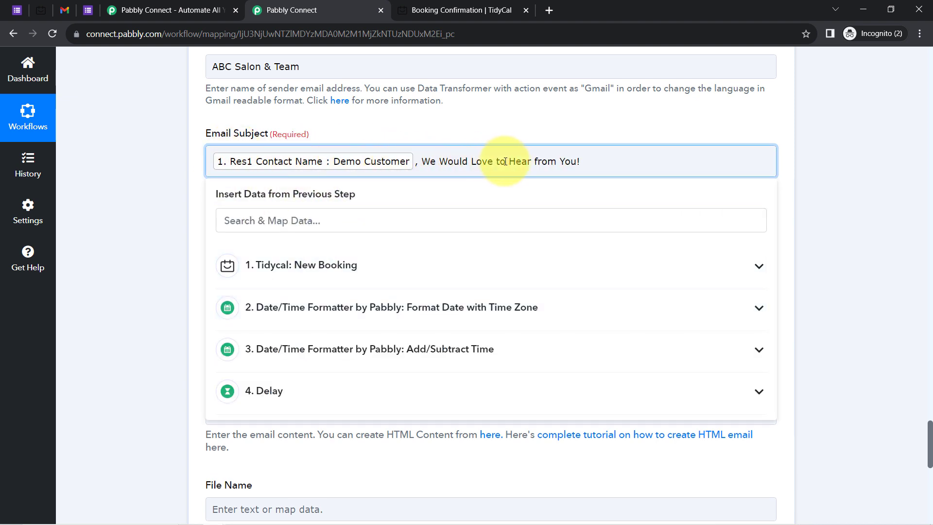
click(156, 221)
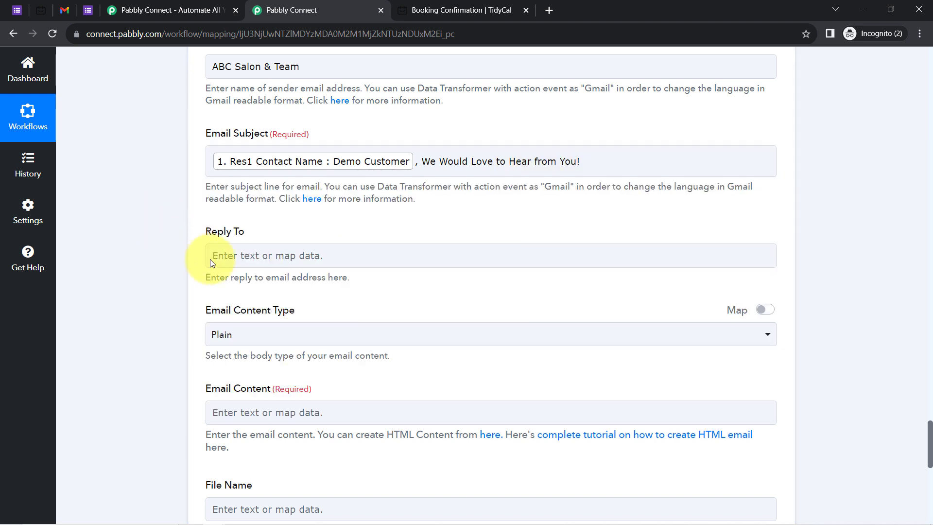
Keep the Email Content Type as Plain and start the Email Content with "Hello", the mapped TidyCal Contact Name and a comma.
scroll(390, 315, down, 3)
scroll(284, 263, down, 3)
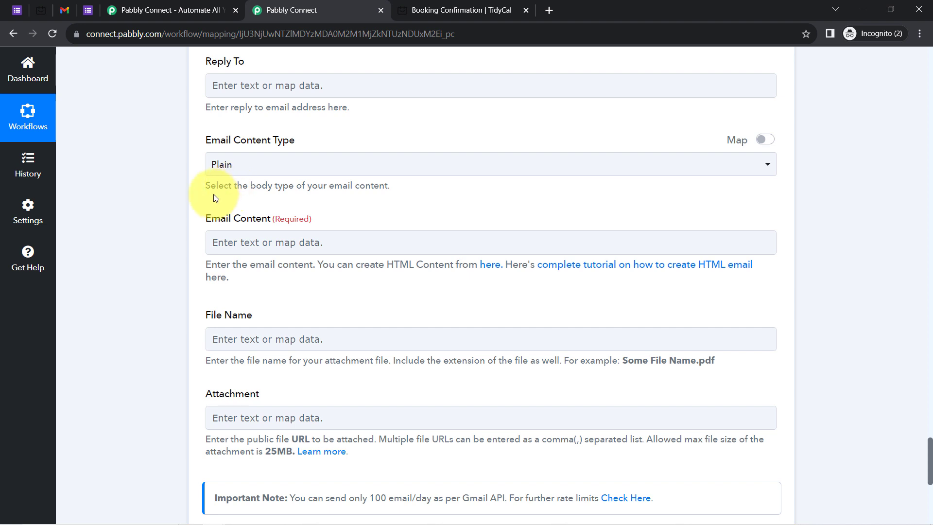
click(236, 167)
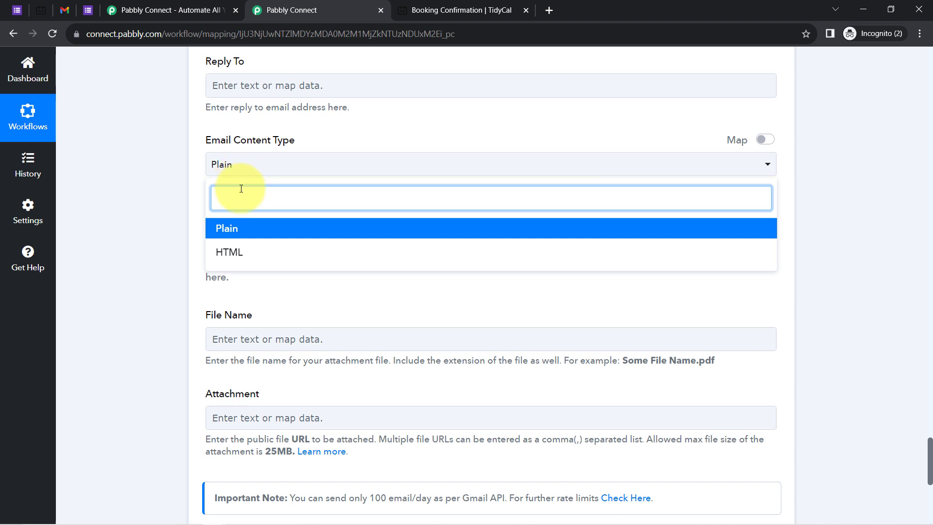
click(177, 266)
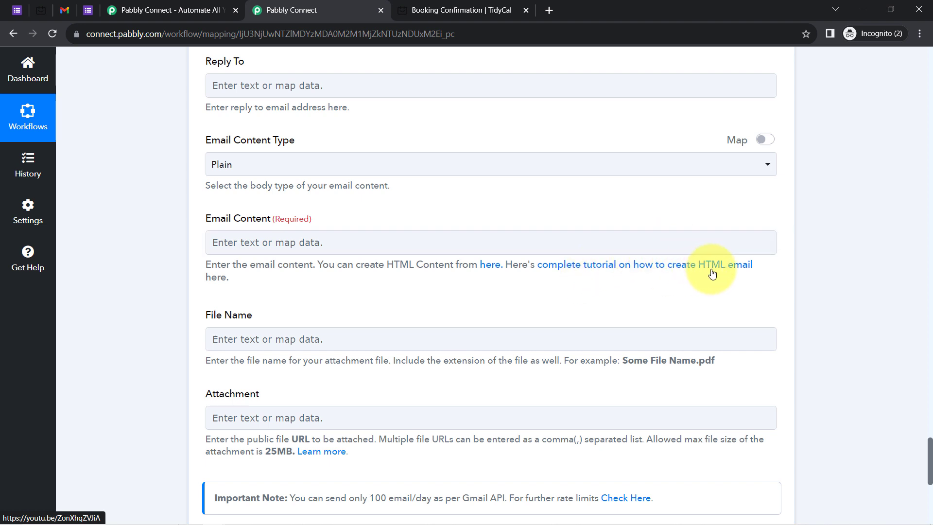
drag(212, 219, 335, 220)
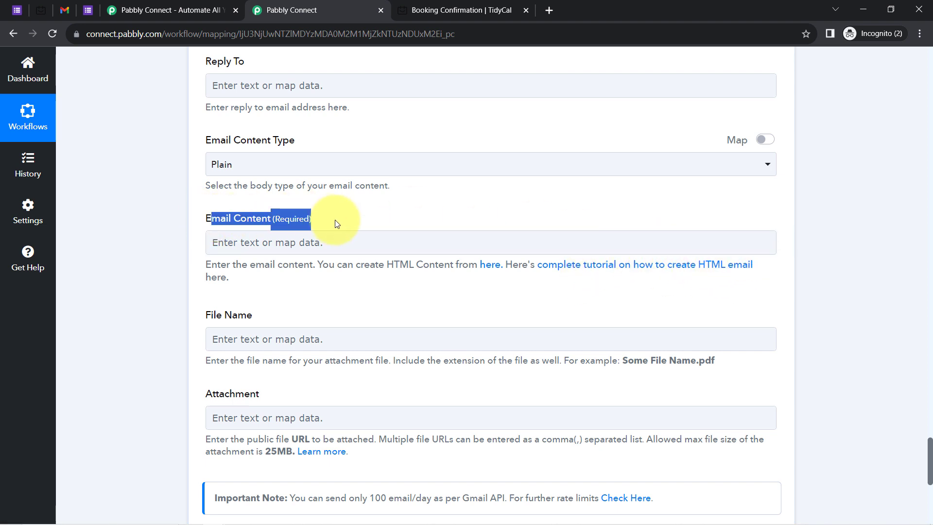
click(255, 243)
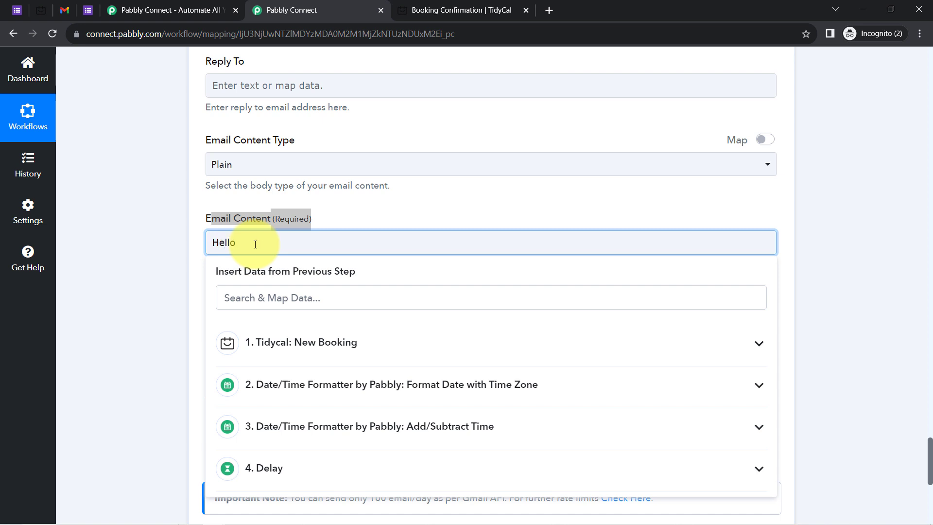
click(251, 295)
text(name)
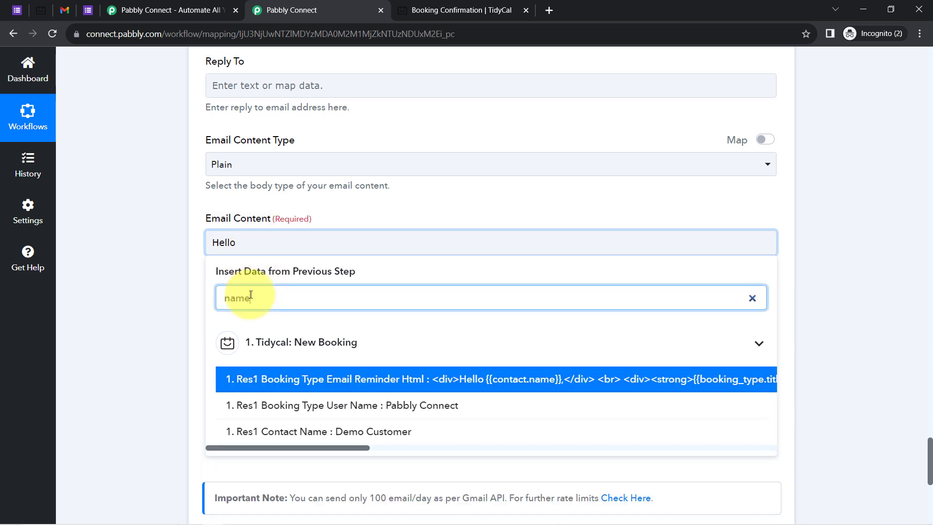
click(266, 431)
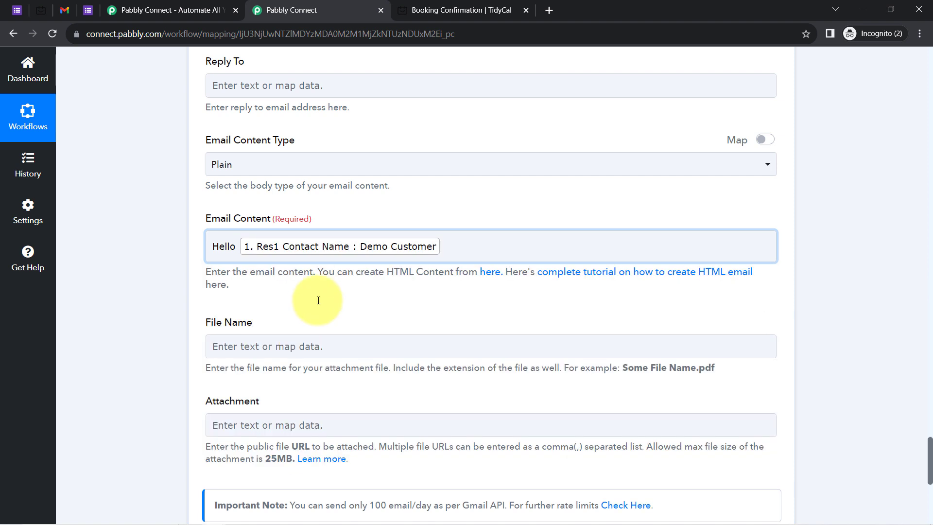
click(393, 247)
text(,)
key(Return)
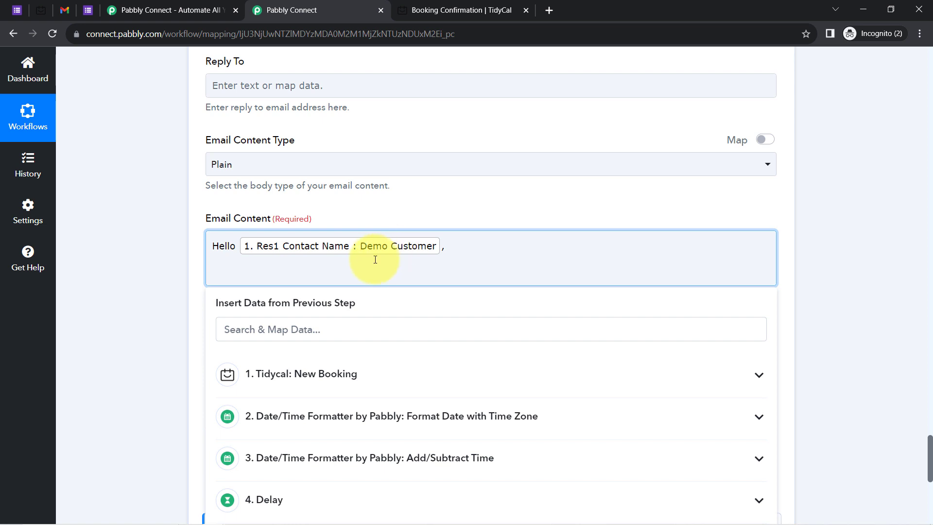
Add the feedback request text below the greeting, with separate paragraphs for "WE WOULD LOVE TO HEAR FROM YOU!", the form request and "We will use your feedback".
text(WE WOULD LOVE TO HEAR FROM YOU!Please share your feedback by filling out this quick customer feedback form - We will use your feedback to improve our services.Thanks)
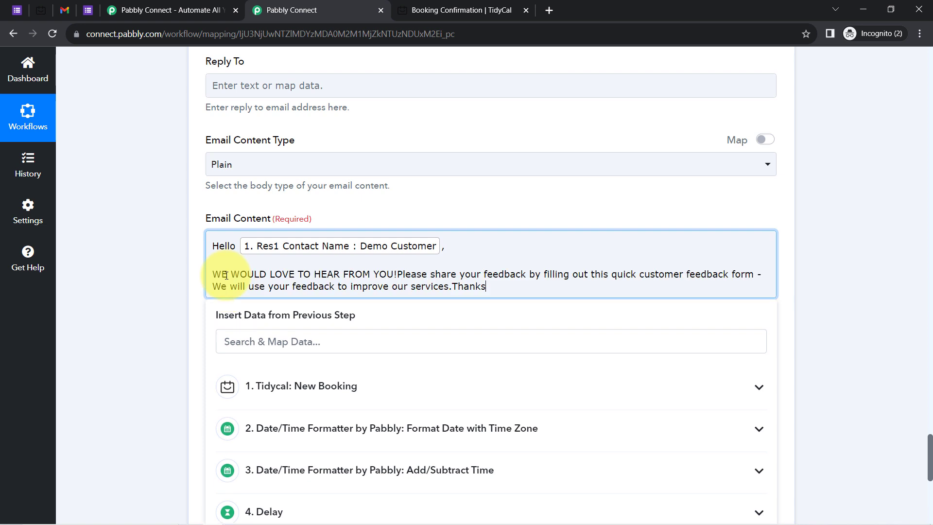
click(397, 274)
key(Return)
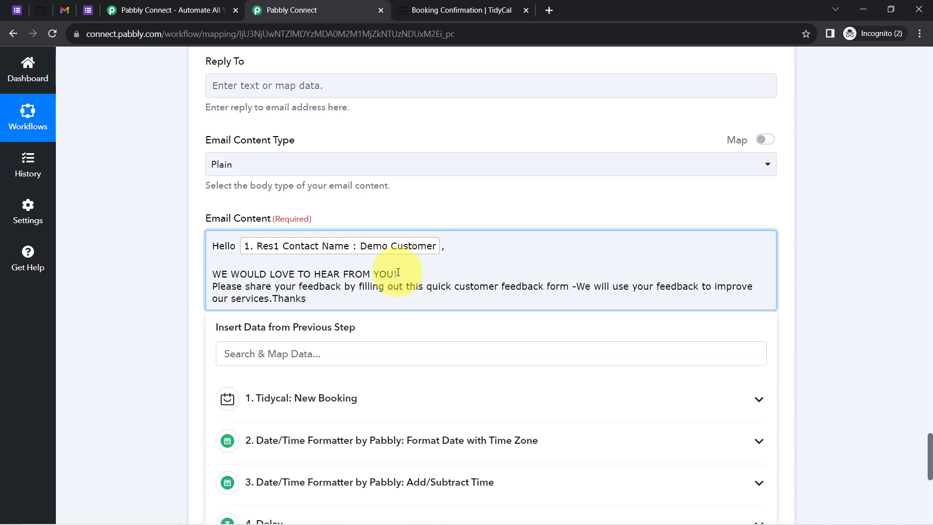
key(Return)
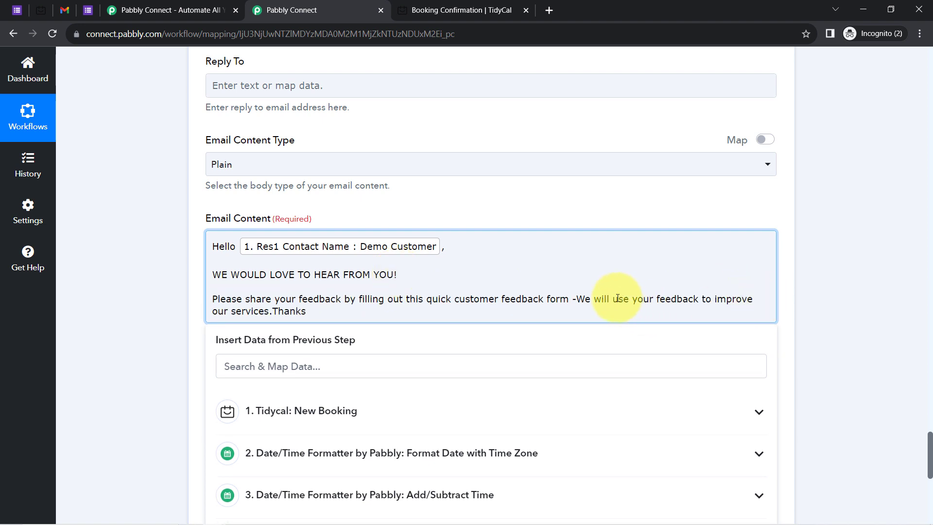
click(575, 299)
key(Return)
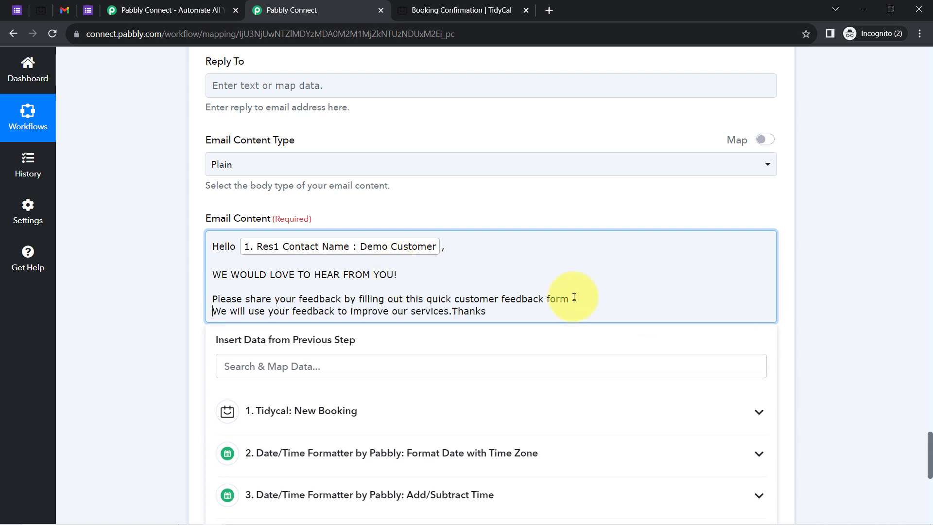
key(Return)
text(-)
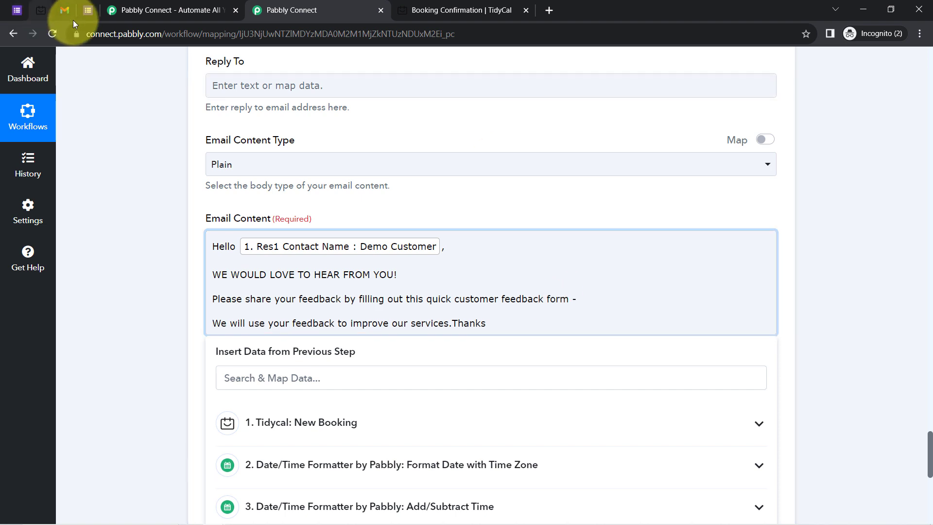
Go back to the first page of the Customer Feedback Form in Google Forms, copy its URL and return to the Pabbly Connect workflow.
click(93, 4)
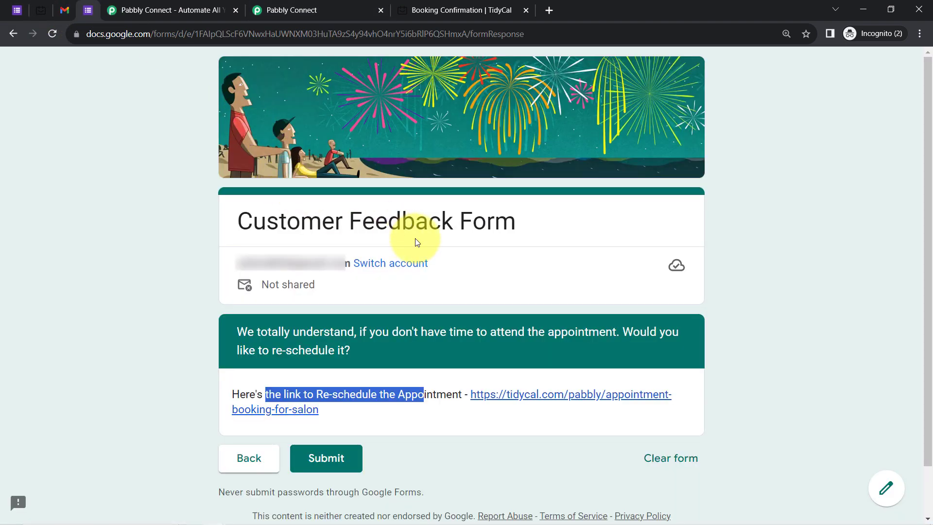
click(131, 35)
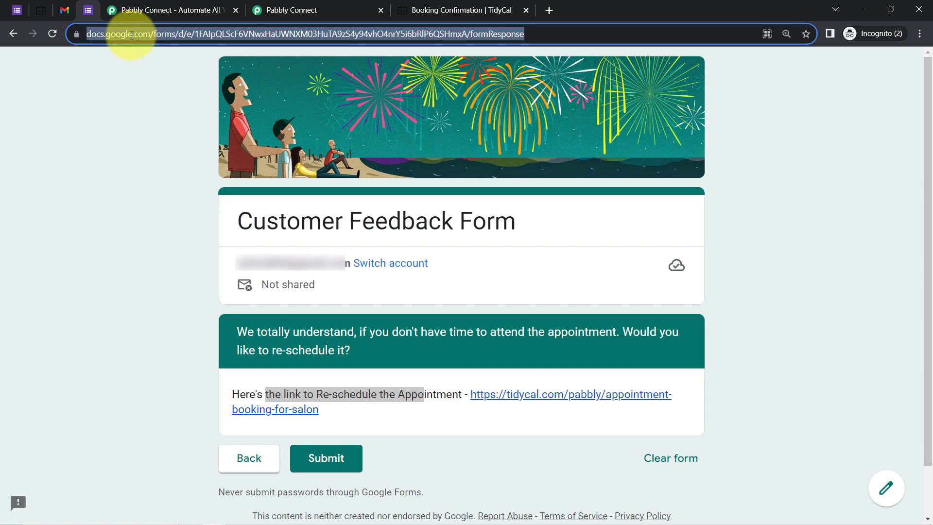
click(247, 458)
click(160, 32)
key(ctrl+c)
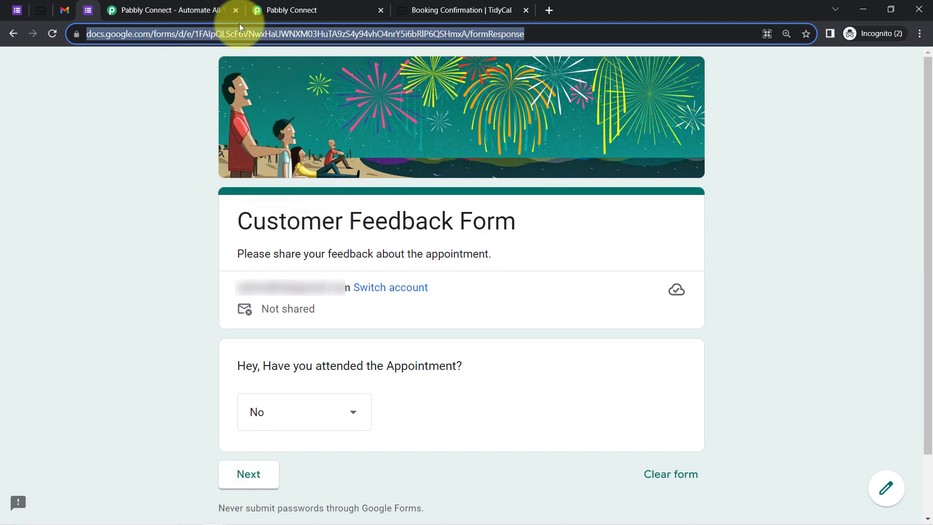
click(290, 6)
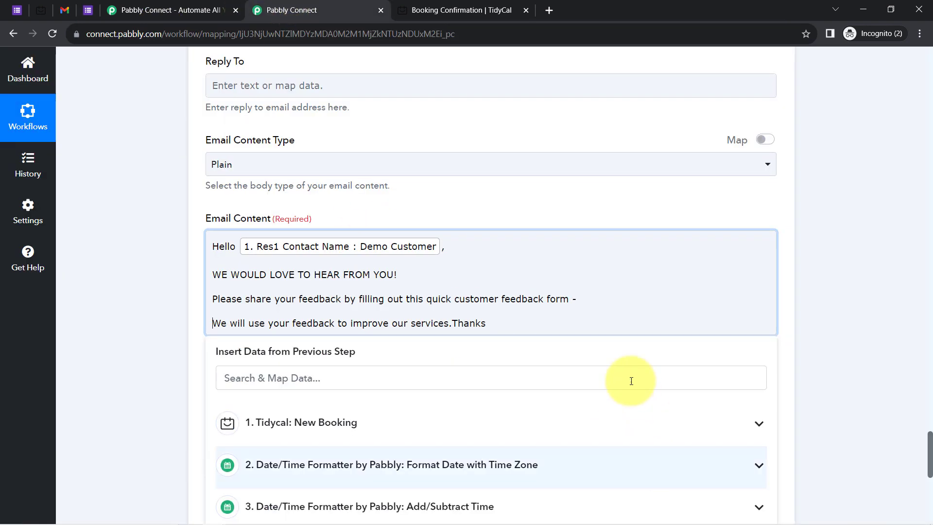
Paste the customer feedback form URL below the form request in the Email Content and move "Thanks" into its own closing paragraph.
key(ctrl+v)
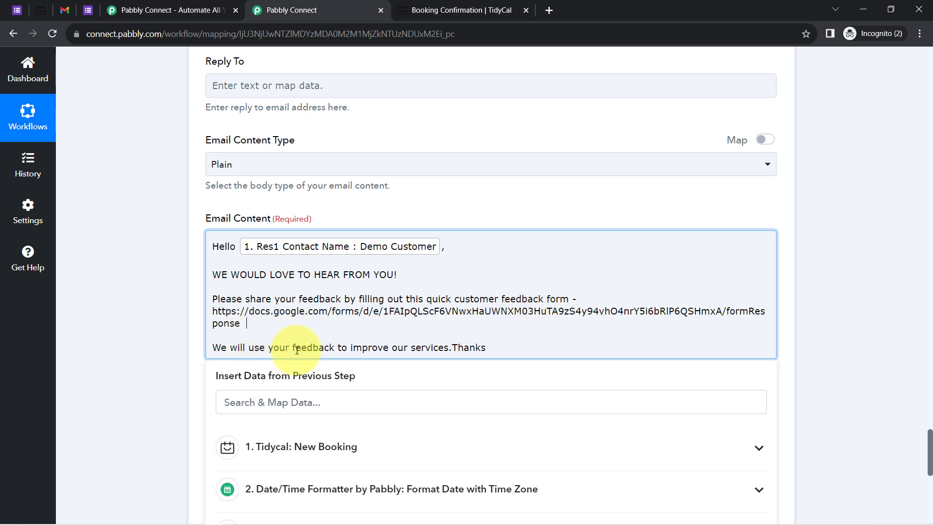
click(453, 347)
key(Return)
key(Return)
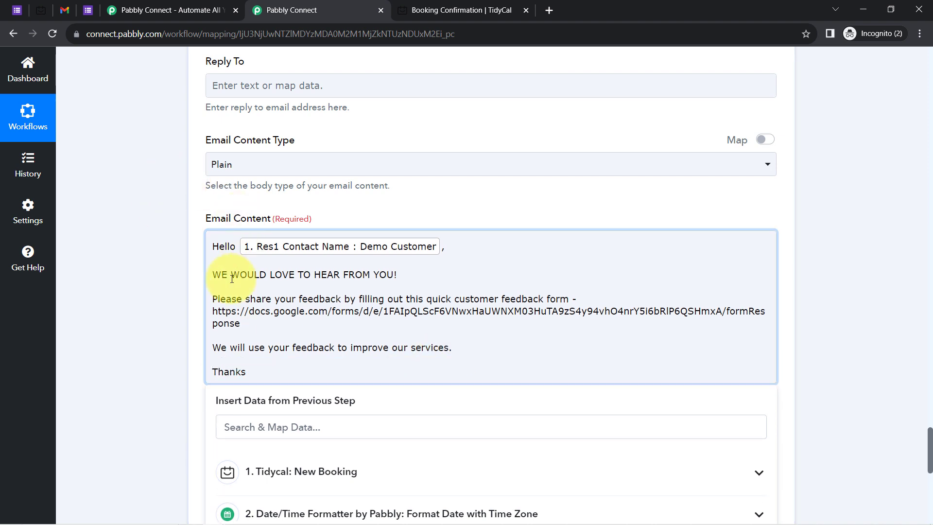
click(153, 261)
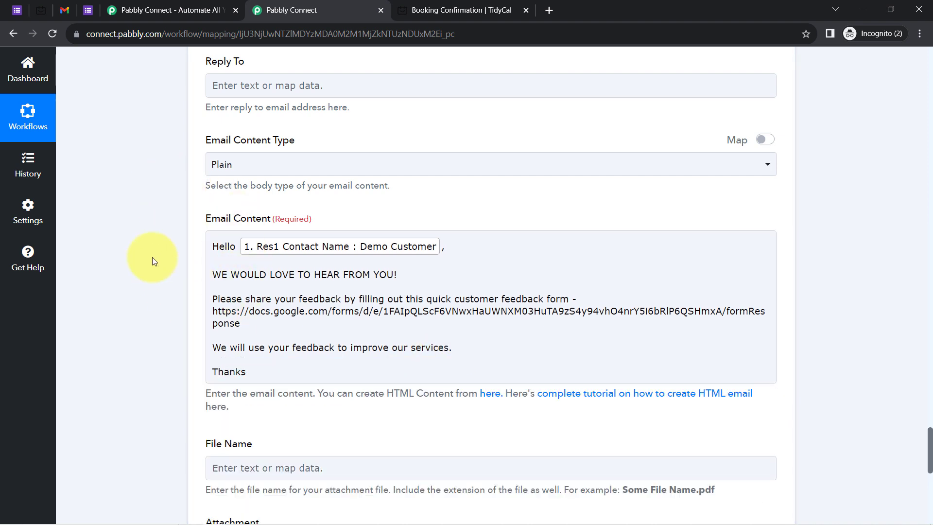
View the Gmail inbox before testing, then save the Gmail Send Email step with Simple Response on and send a test request.
scroll(147, 259, down, 1)
click(303, 200)
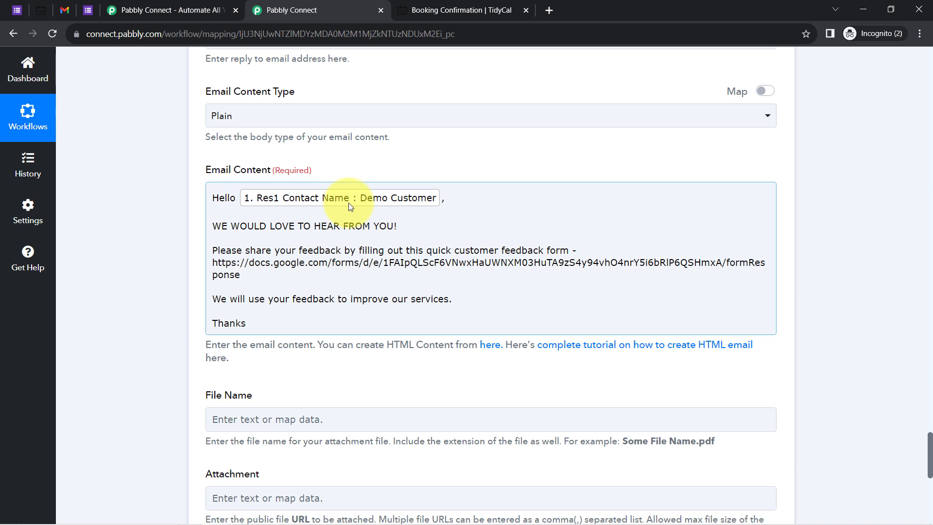
scroll(168, 261, down, 4)
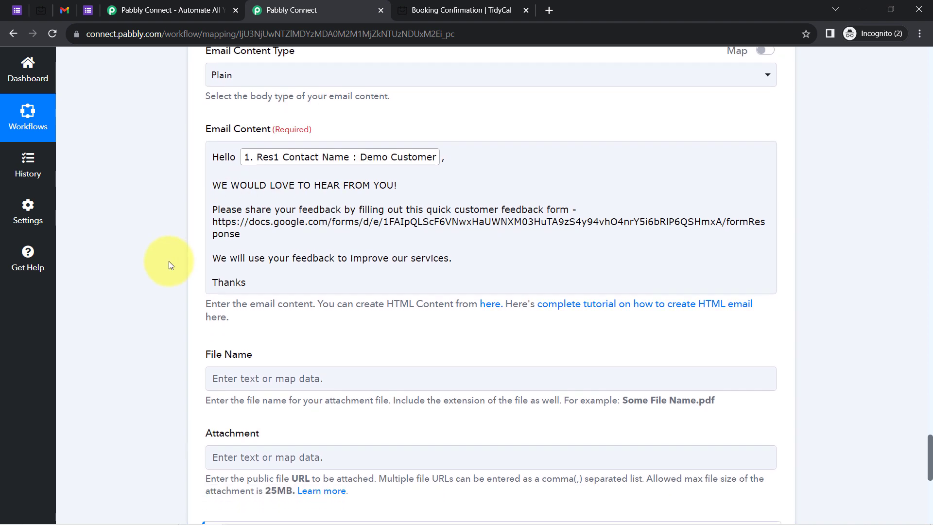
scroll(168, 261, down, 3)
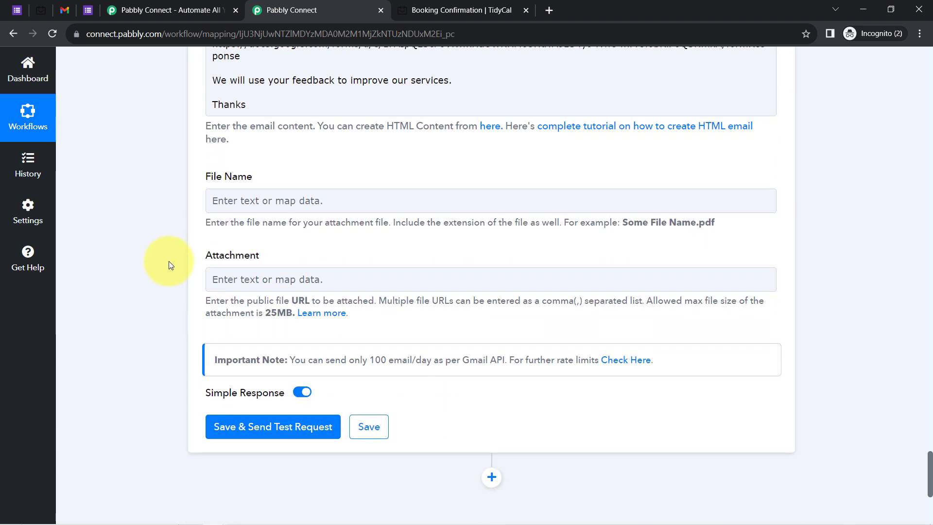
scroll(262, 345, down, 1)
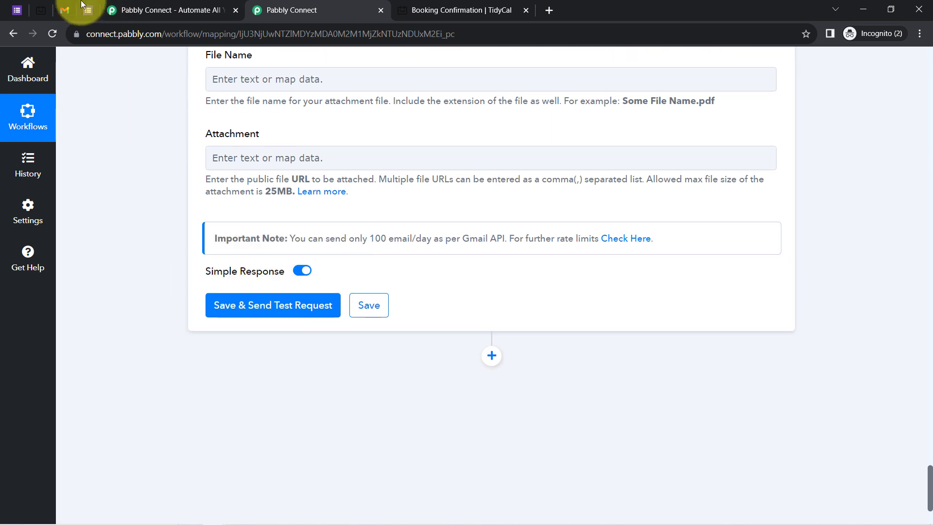
click(66, 10)
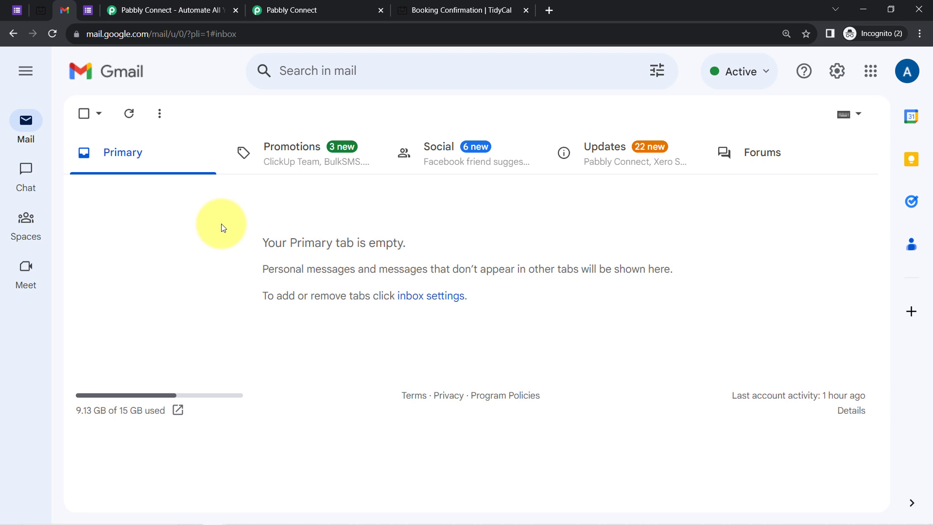
click(305, 10)
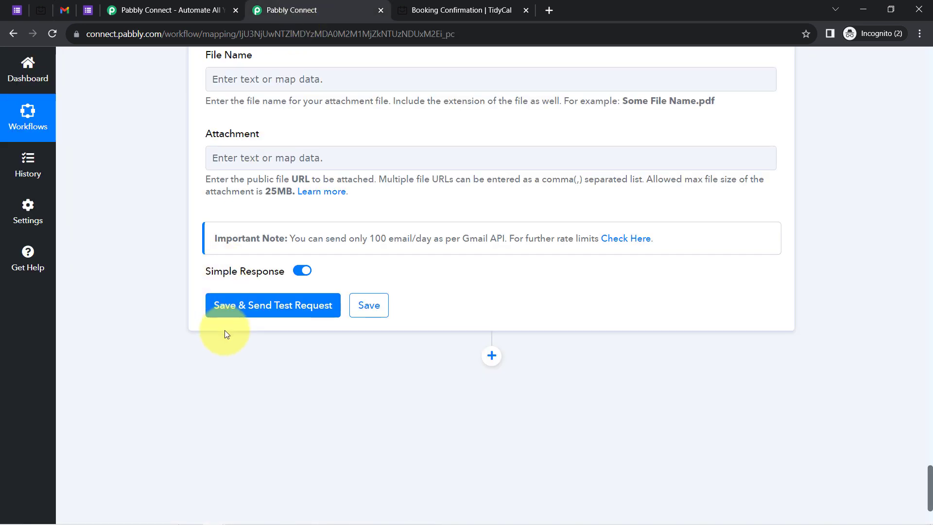
click(274, 307)
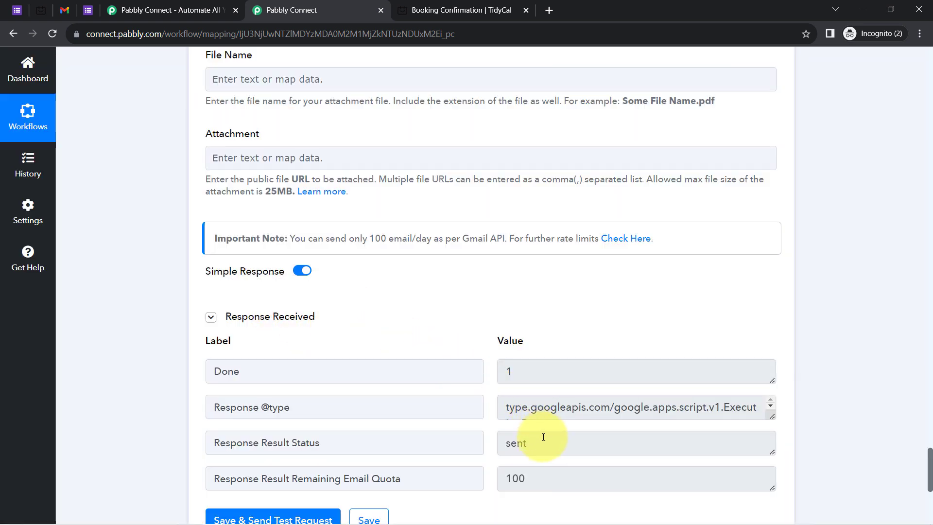
double_click(514, 441)
Reload the Gmail inbox, open the "We Would Love to Hear from You!" email and check its feedback form link, closing the form again.
click(73, 16)
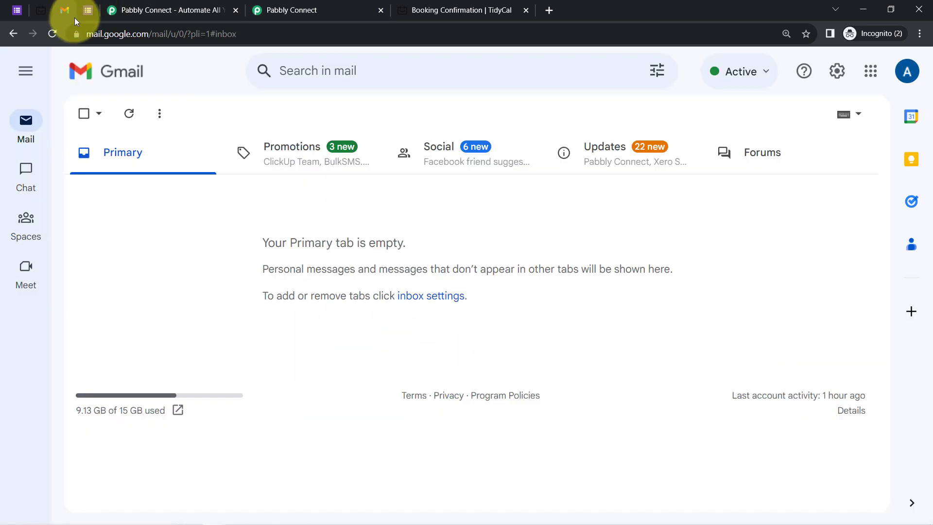
click(52, 33)
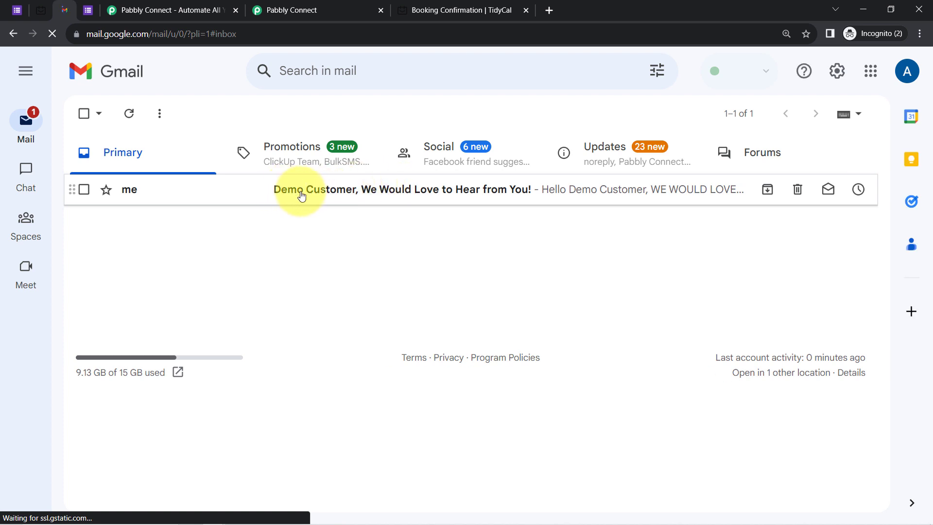
click(426, 189)
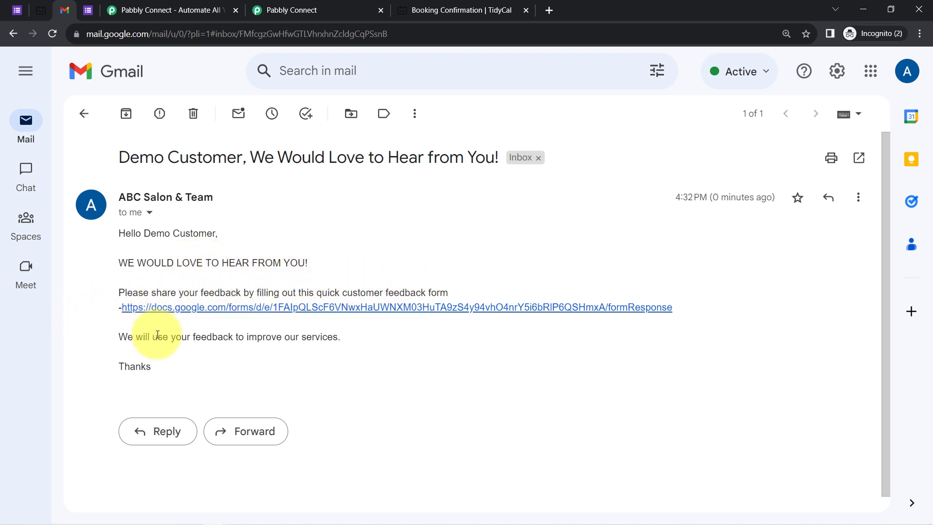
click(285, 313)
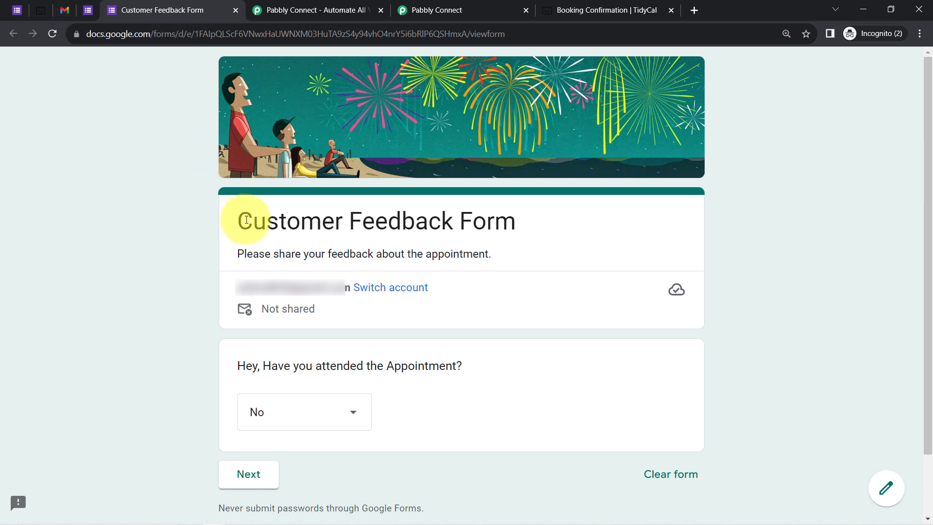
drag(246, 220, 481, 228)
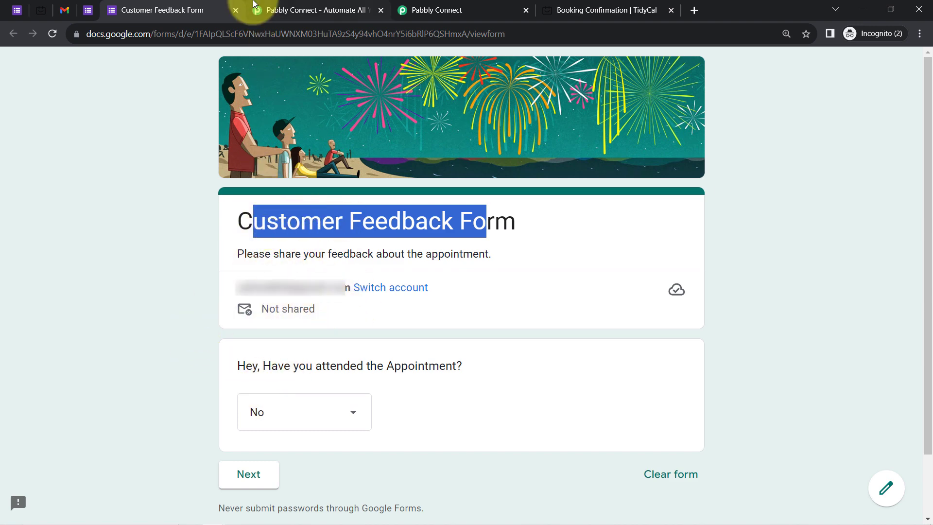
click(236, 10)
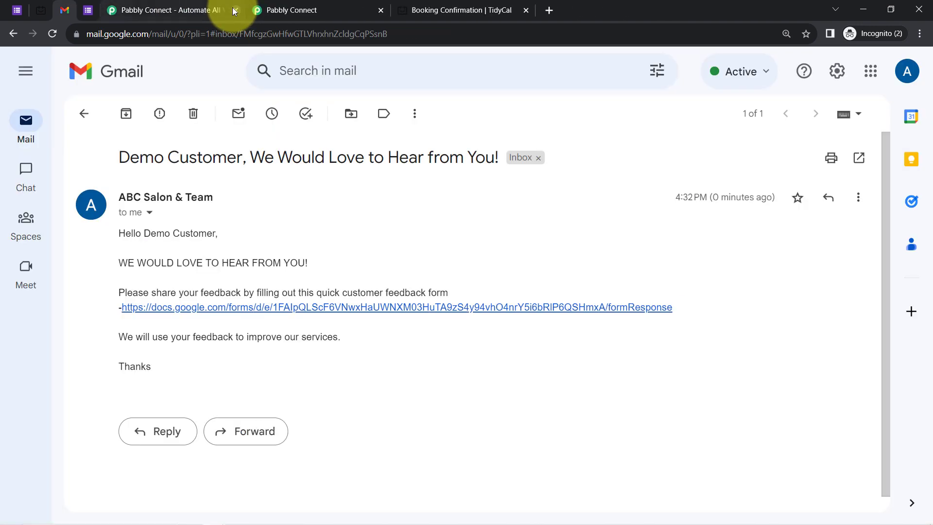
Close the extra Pabbly Connect page, return to the workflow and collapse all five steps from the Tidycal trigger to Gmail.
click(236, 10)
click(161, 10)
scroll(912, 348, up, 10)
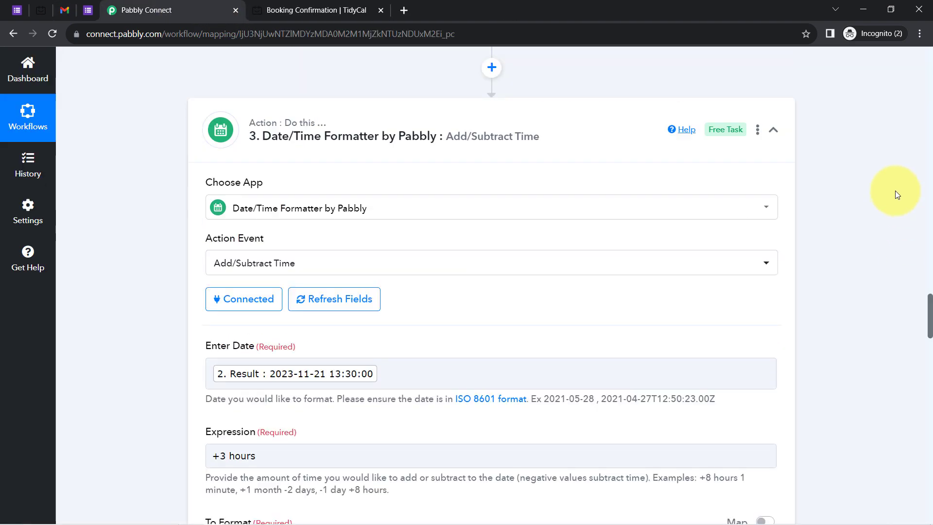
scroll(896, 190, up, 15)
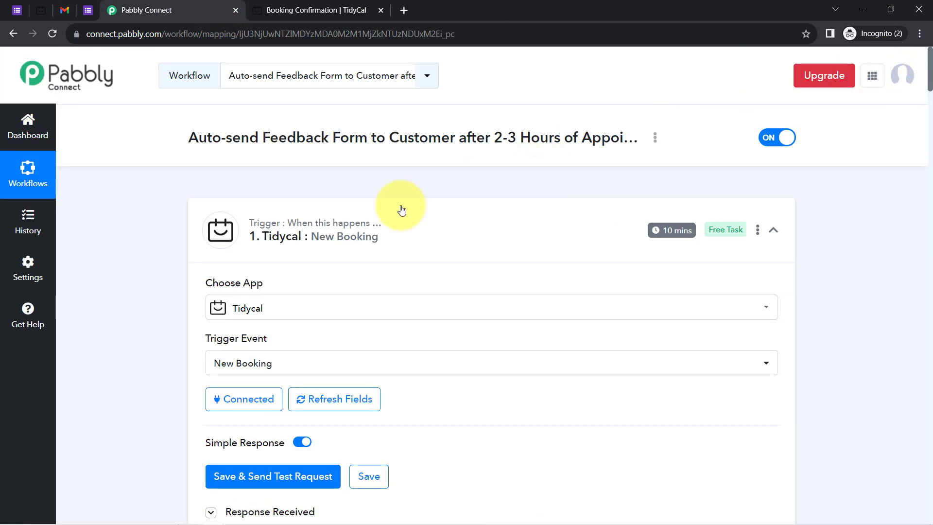
click(299, 234)
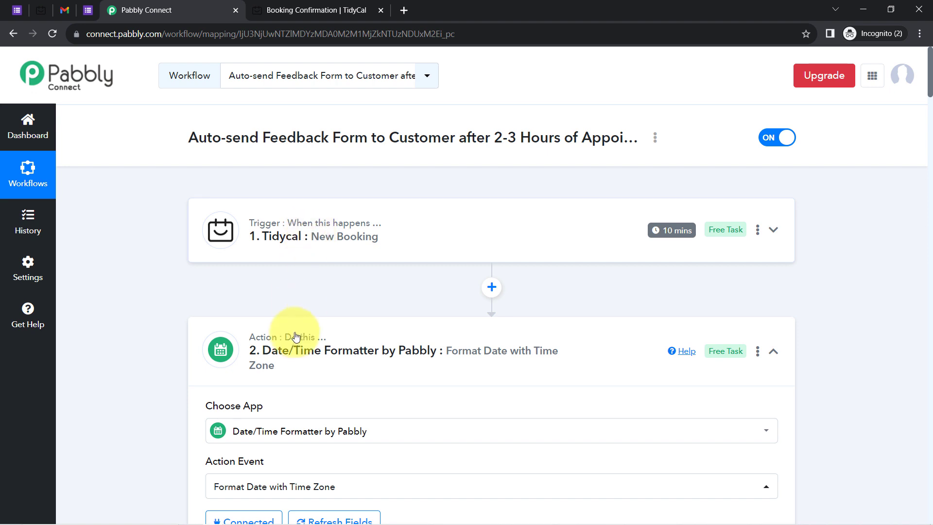
click(311, 355)
click(264, 478)
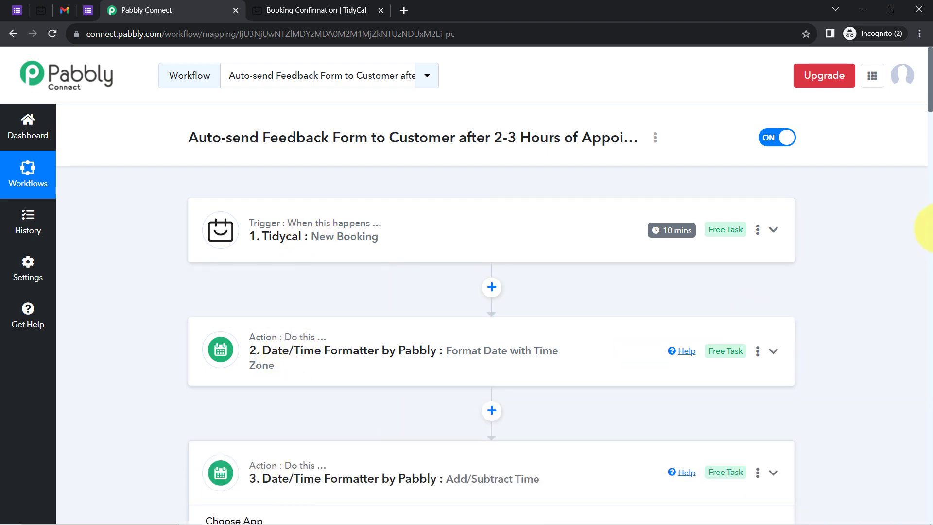
scroll(930, 95, down, 3)
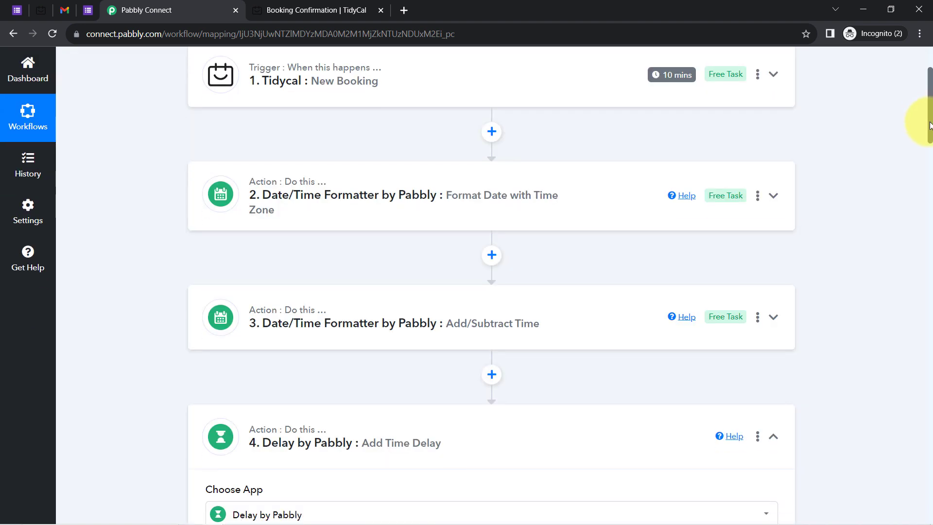
click(300, 427)
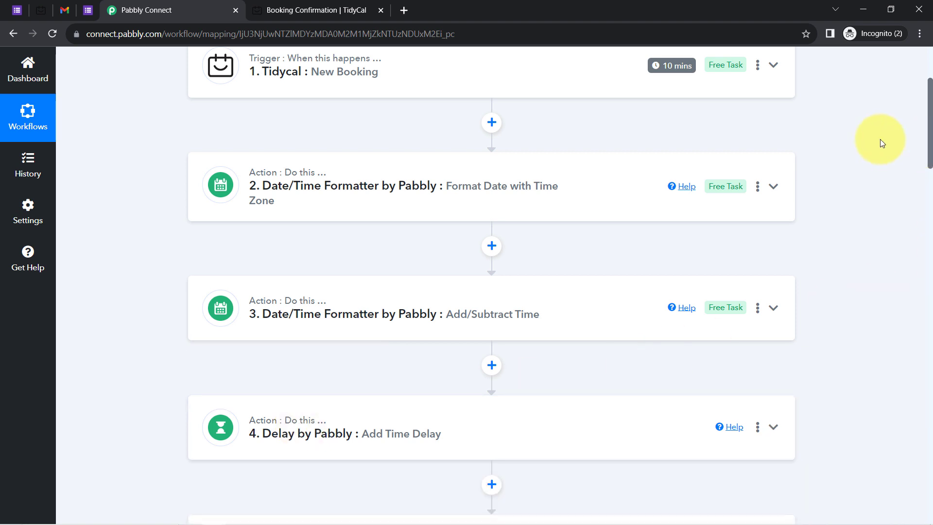
drag(932, 138, 927, 194)
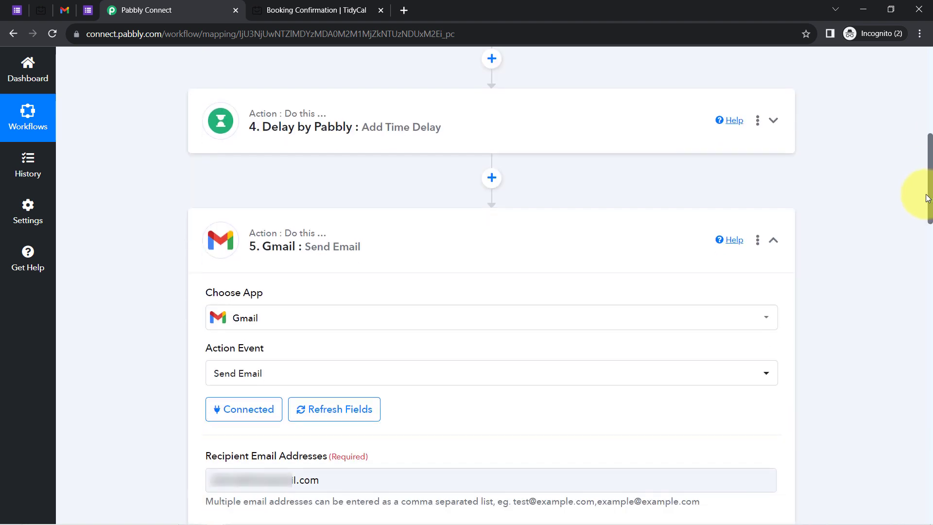
click(489, 248)
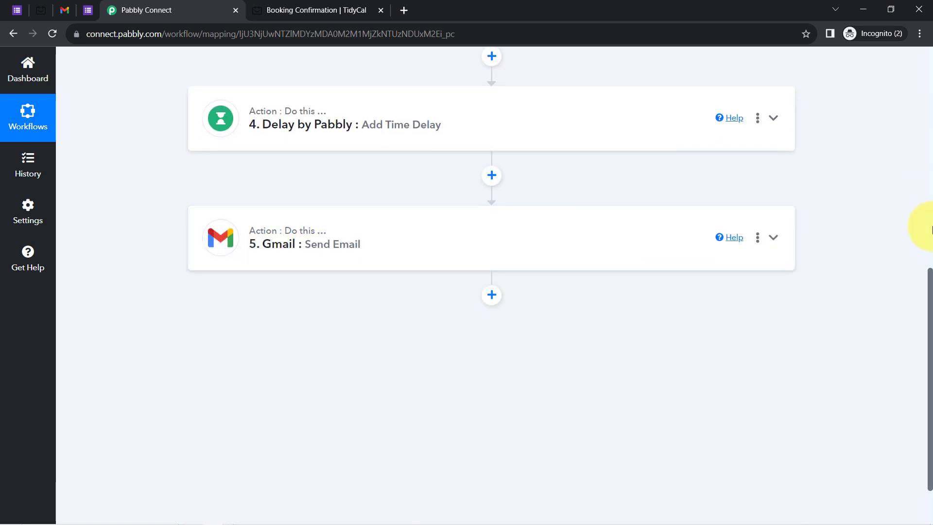
Rename the Format Date with Time Zone step as "Converting Date & Time from UTC to Asia/Kolkata".
drag(931, 292, 903, 58)
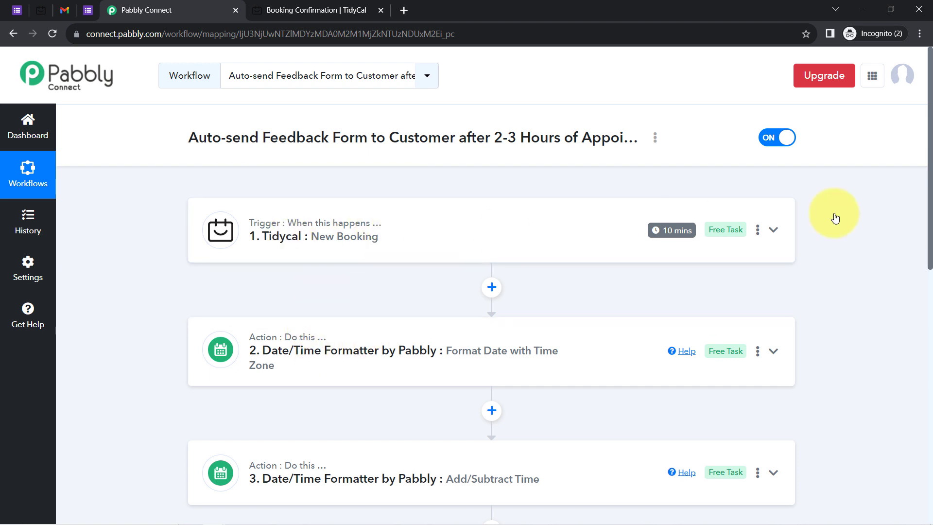
drag(930, 173, 921, 222)
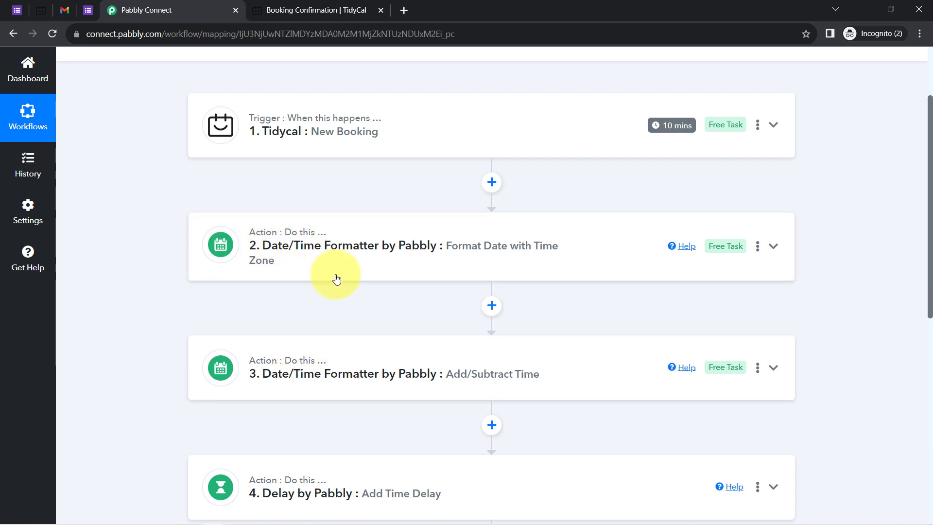
click(757, 247)
click(705, 270)
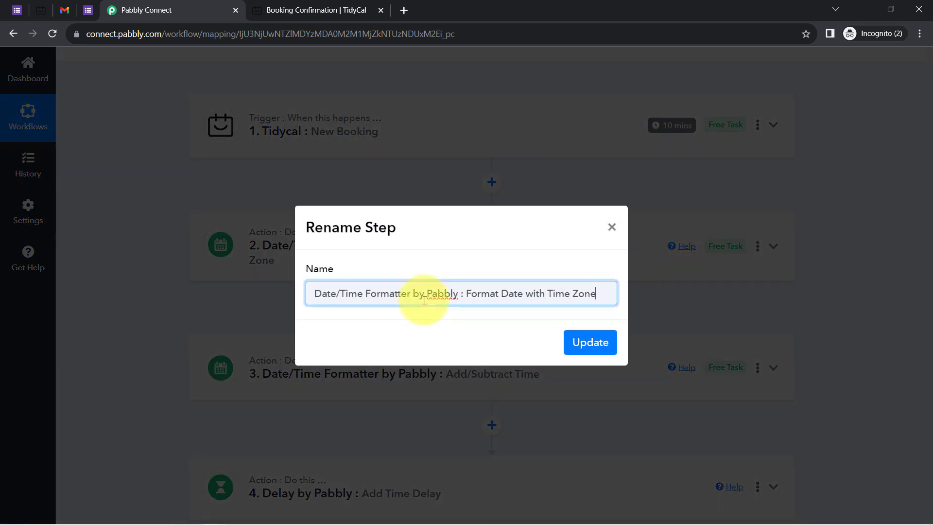
triple_click(451, 292)
text(Co)
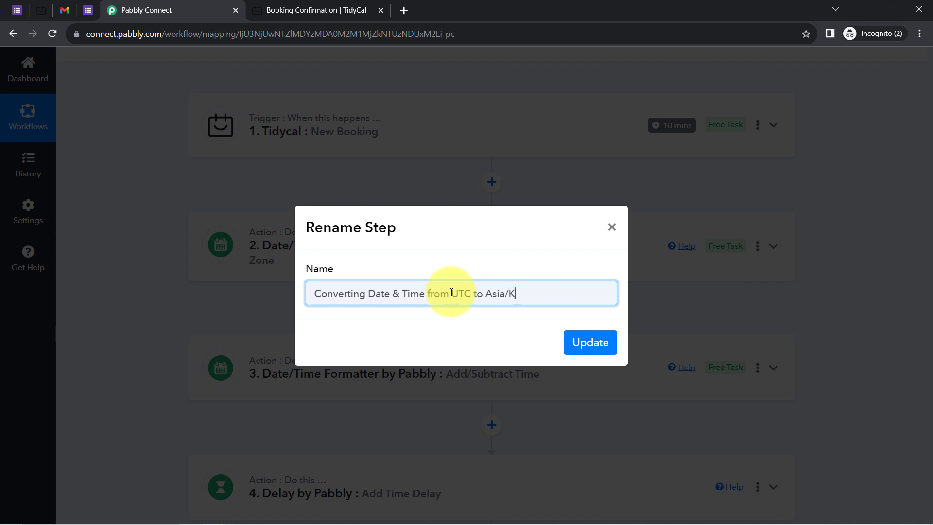
text(ta)
click(580, 344)
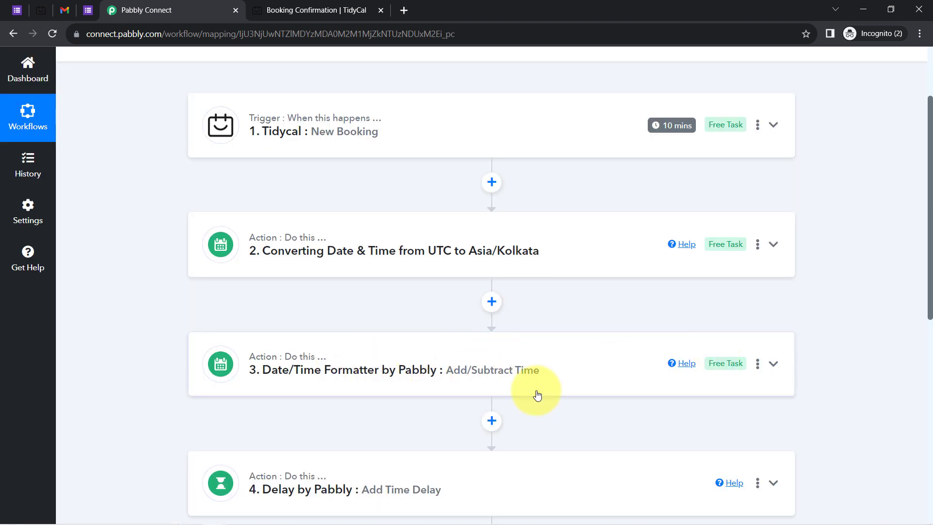
Copy the share link of the Auto-send Feedback Form workflow and close the sharing dialog.
drag(930, 306, 890, 100)
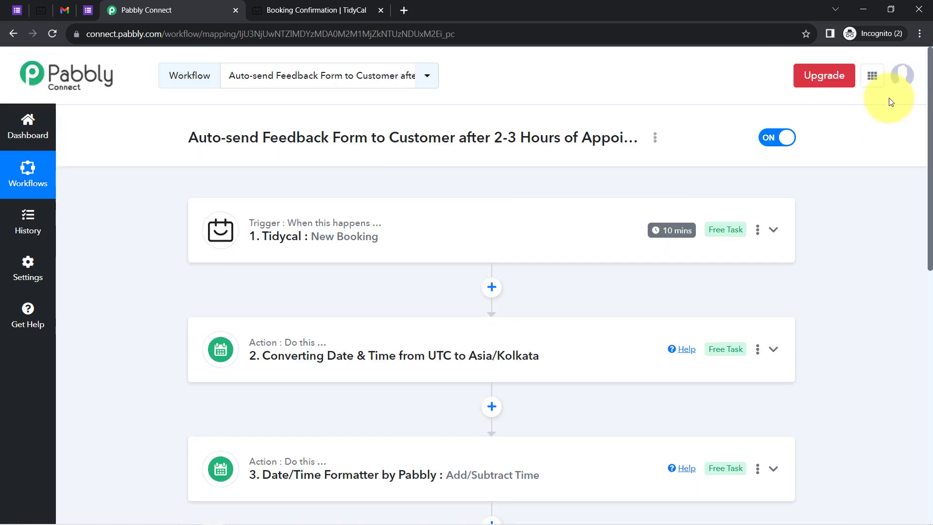
click(655, 139)
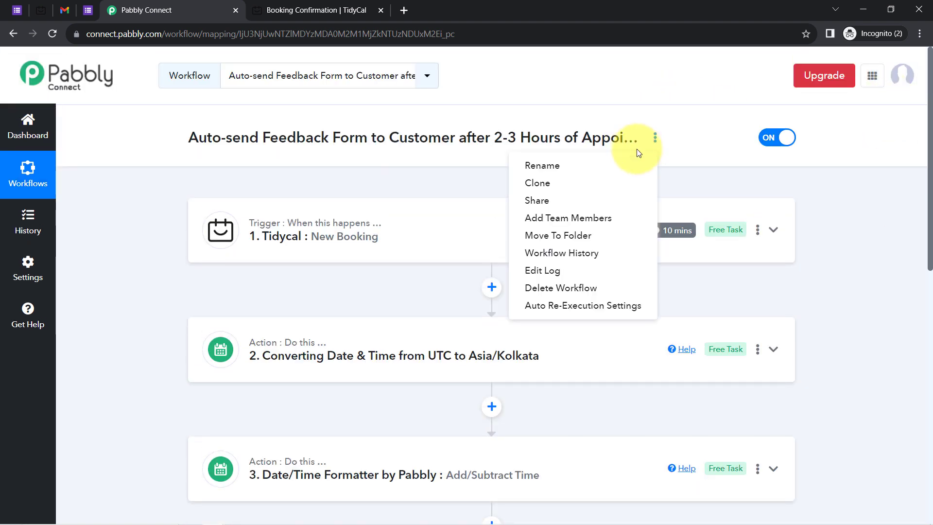
click(561, 200)
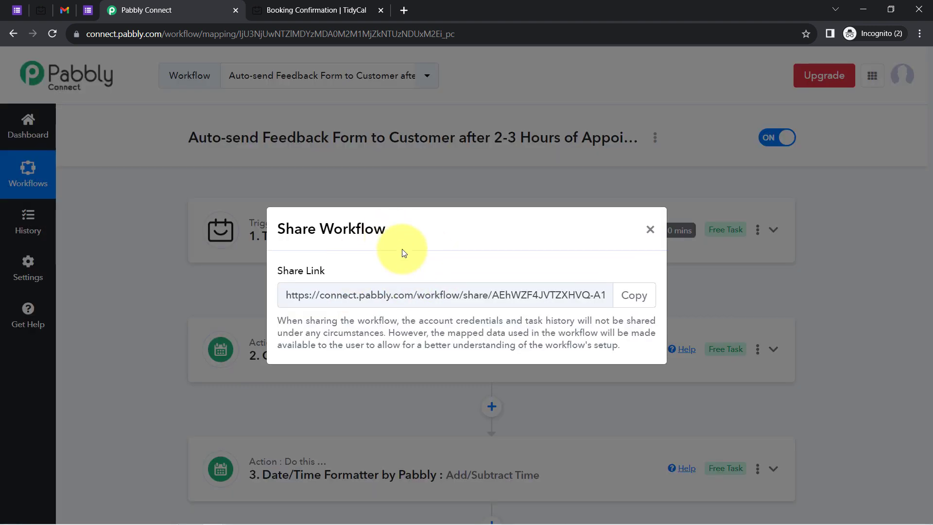
click(634, 302)
click(651, 229)
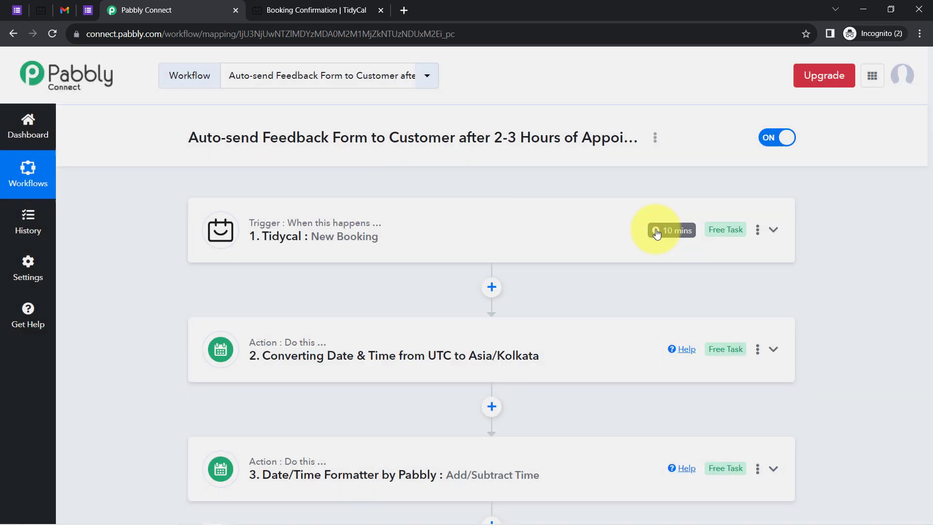